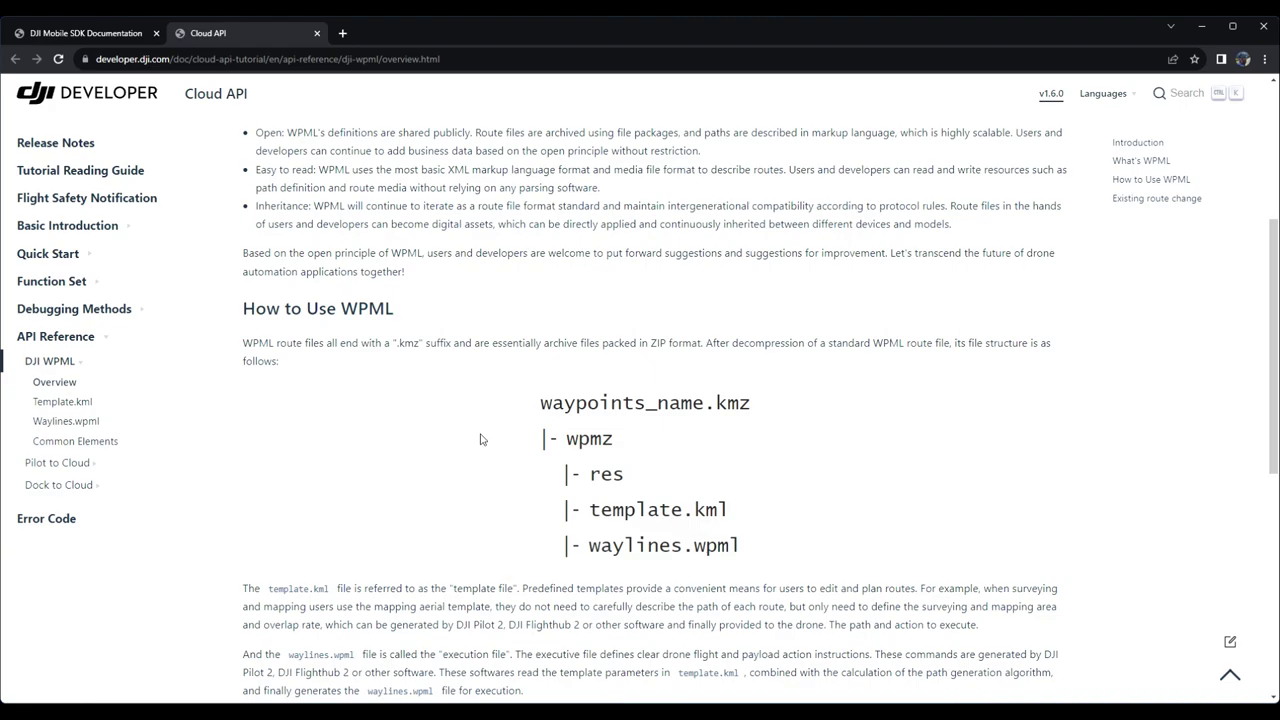
Browse the DJIMissionAction and DJIMissionTrigger class references in the Mobile SDK docs
{"action": "left_click", "coordinate": [120, 33]}
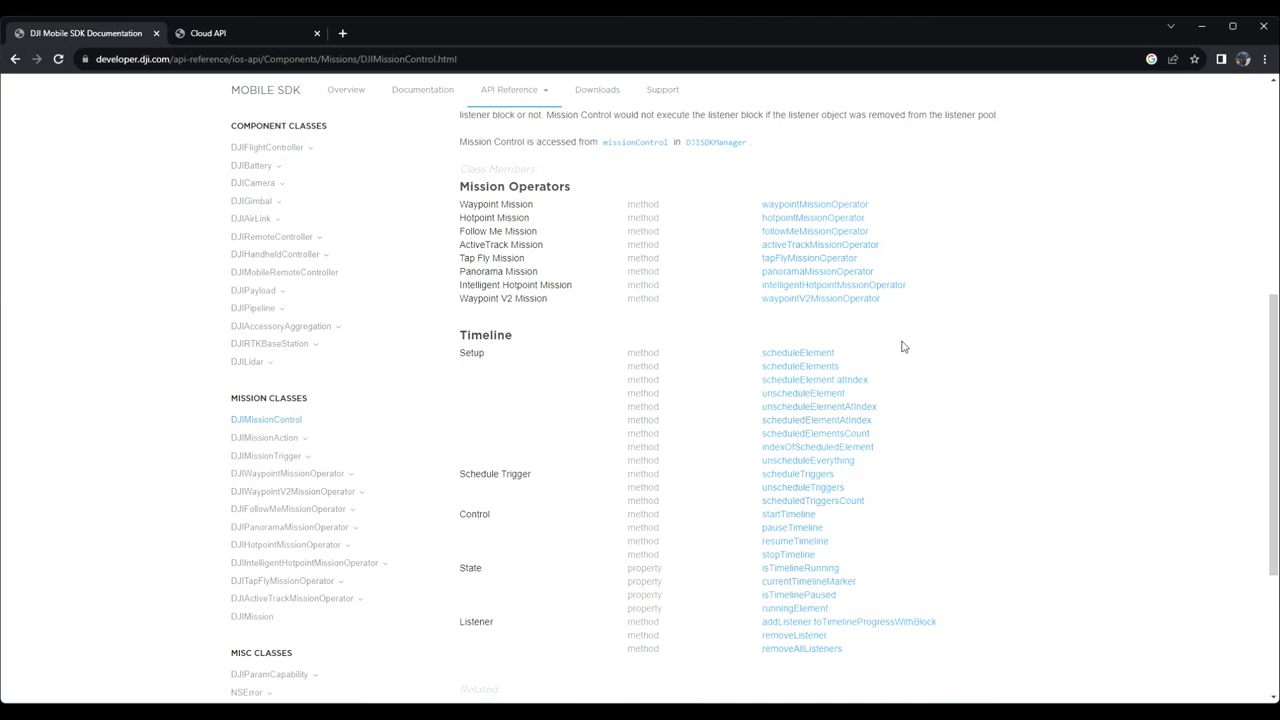
{"action": "left_click", "coordinate": [286, 440]}
{"action": "scroll", "coordinate": [377, 480], "scroll_direction": "down", "scroll_amount": 5}
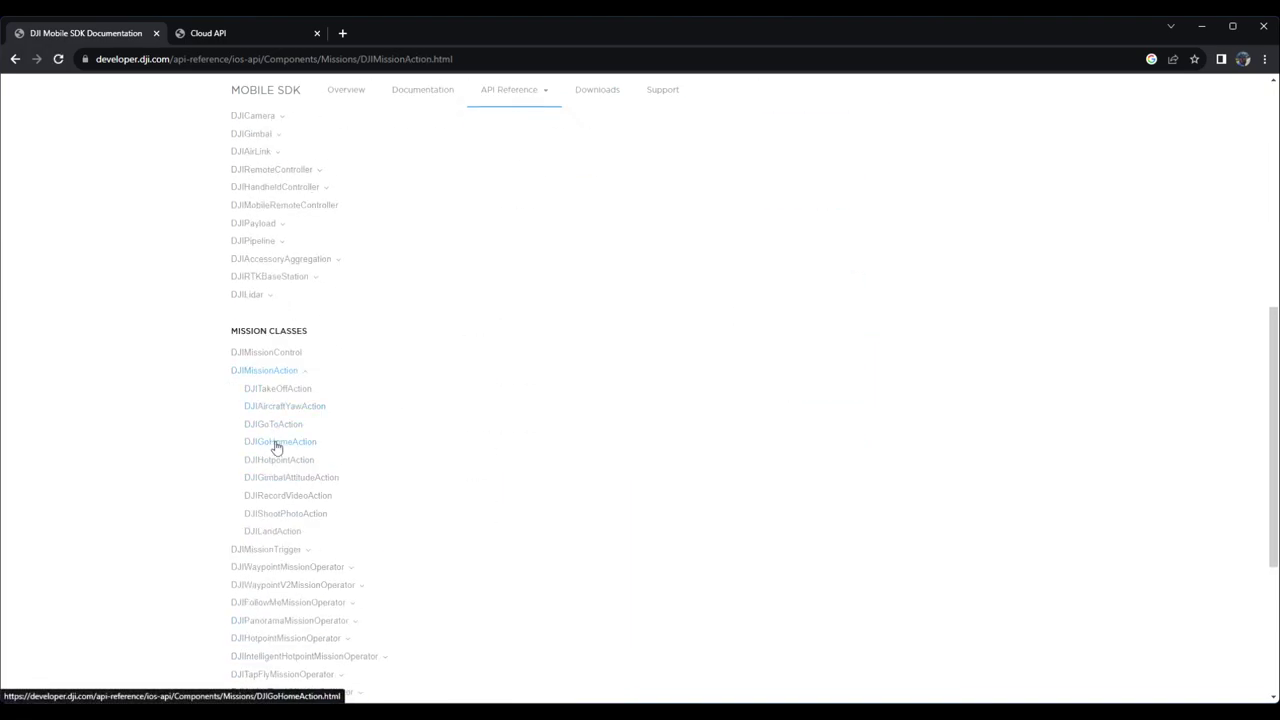
{"action": "left_click", "coordinate": [283, 550]}
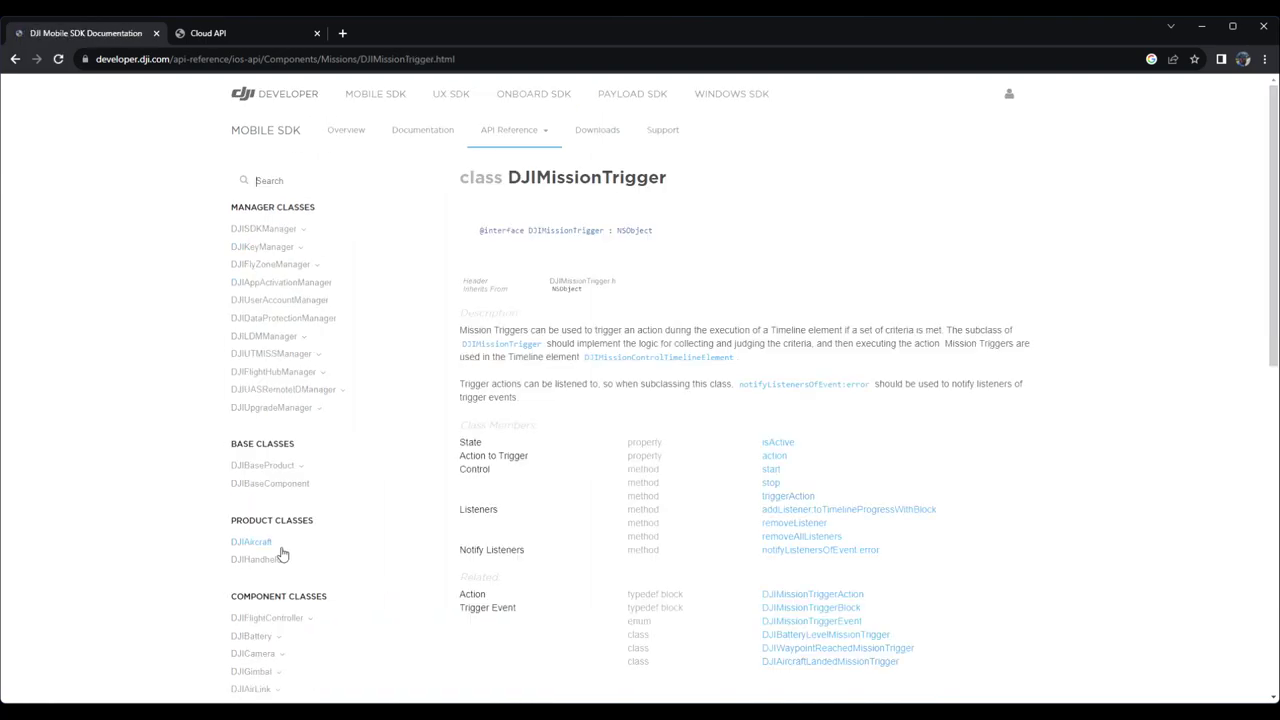
{"action": "scroll", "coordinate": [300, 506], "scroll_direction": "down", "scroll_amount": 6}
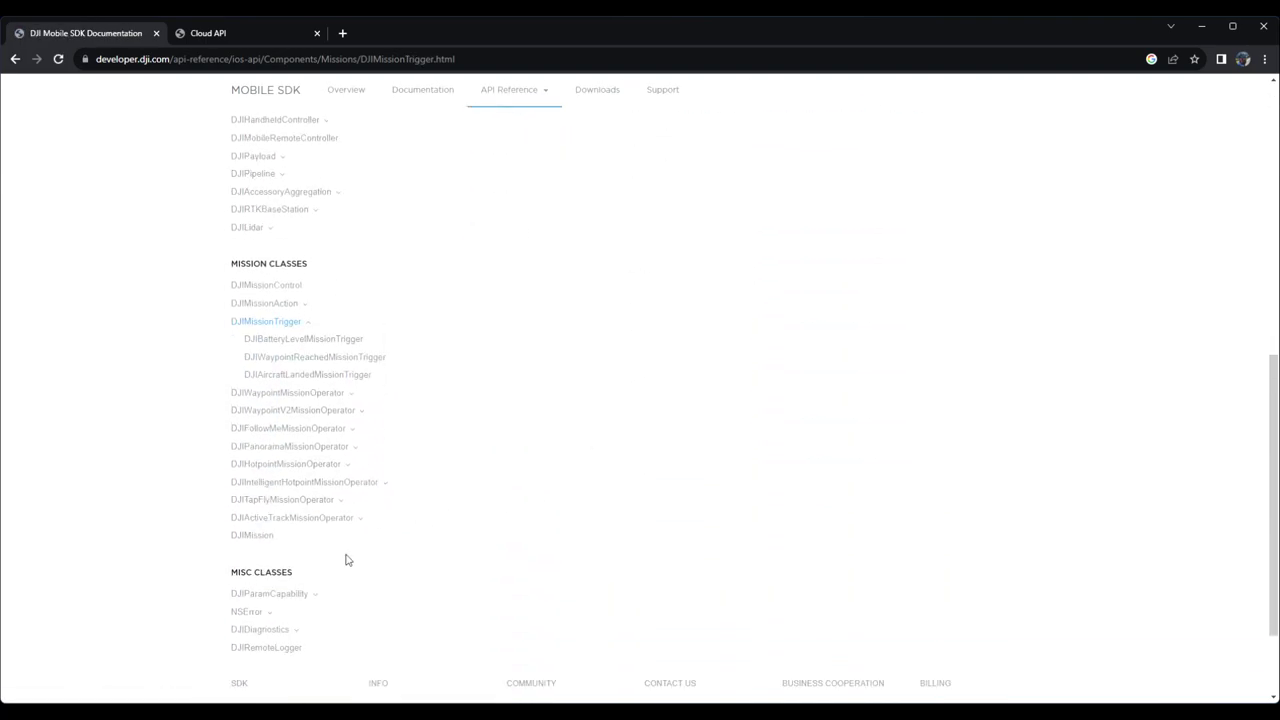
Show the DJIWaypointMissionOperator reference with its execution, state and listener members
{"action": "left_click", "coordinate": [297, 394]}
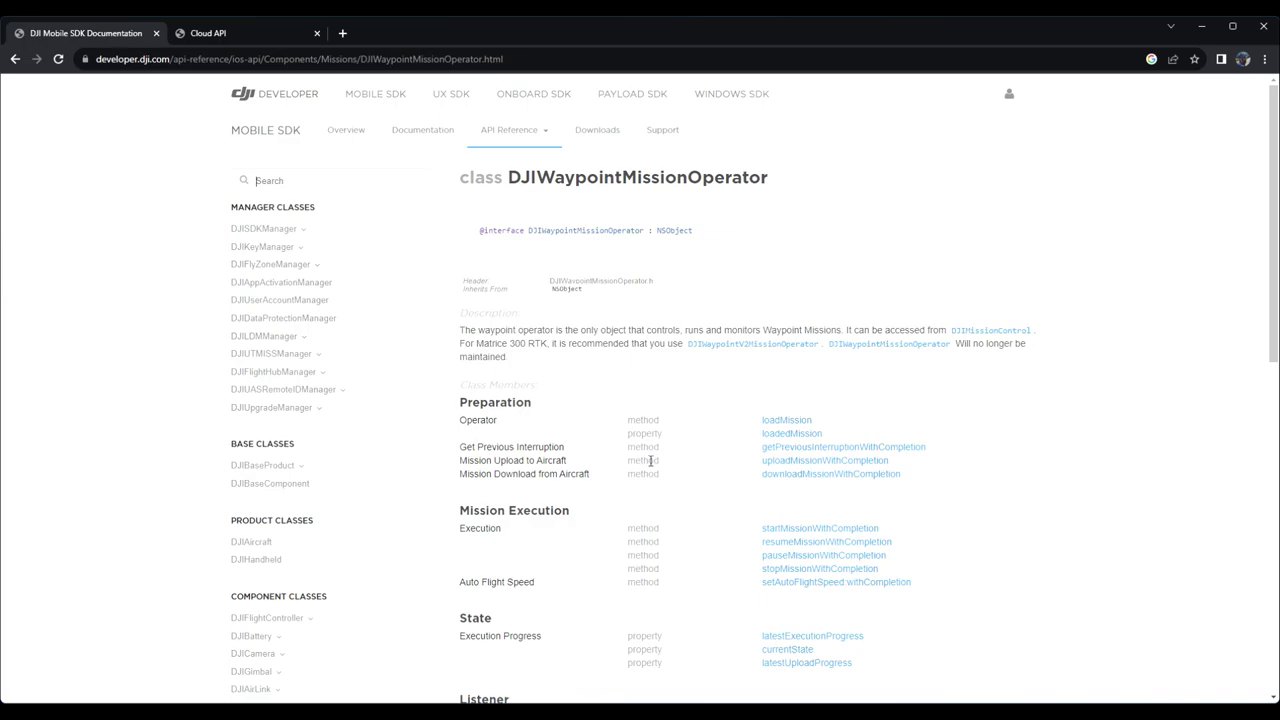
{"action": "scroll", "coordinate": [868, 445], "scroll_direction": "down", "scroll_amount": 3}
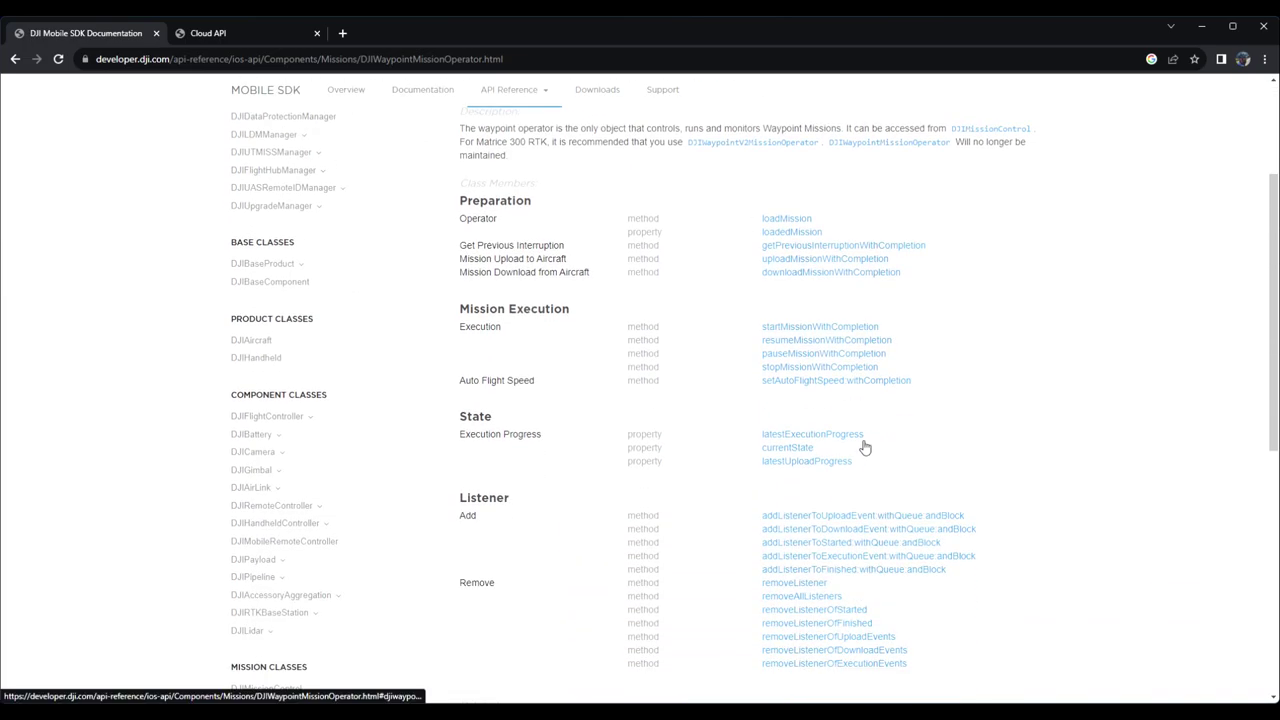
{"action": "scroll", "coordinate": [854, 383], "scroll_direction": "up", "scroll_amount": 2}
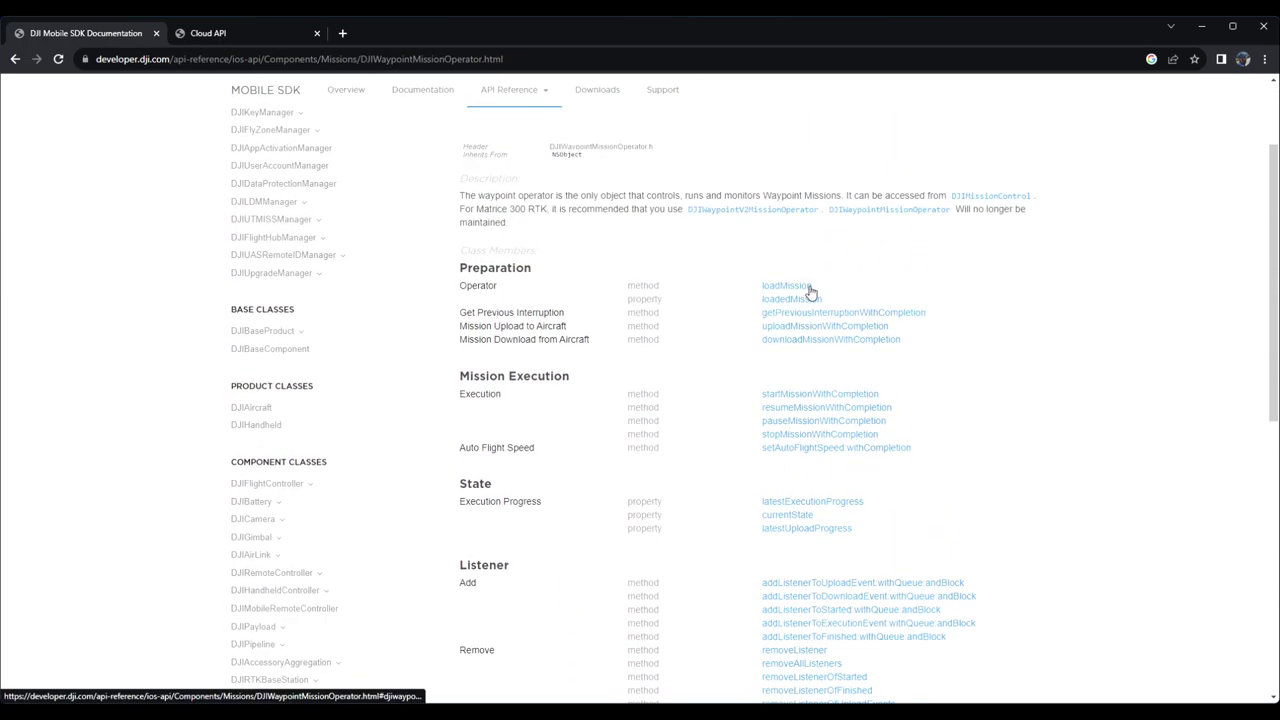
{"action": "scroll", "coordinate": [943, 514], "scroll_direction": "down", "scroll_amount": 3}
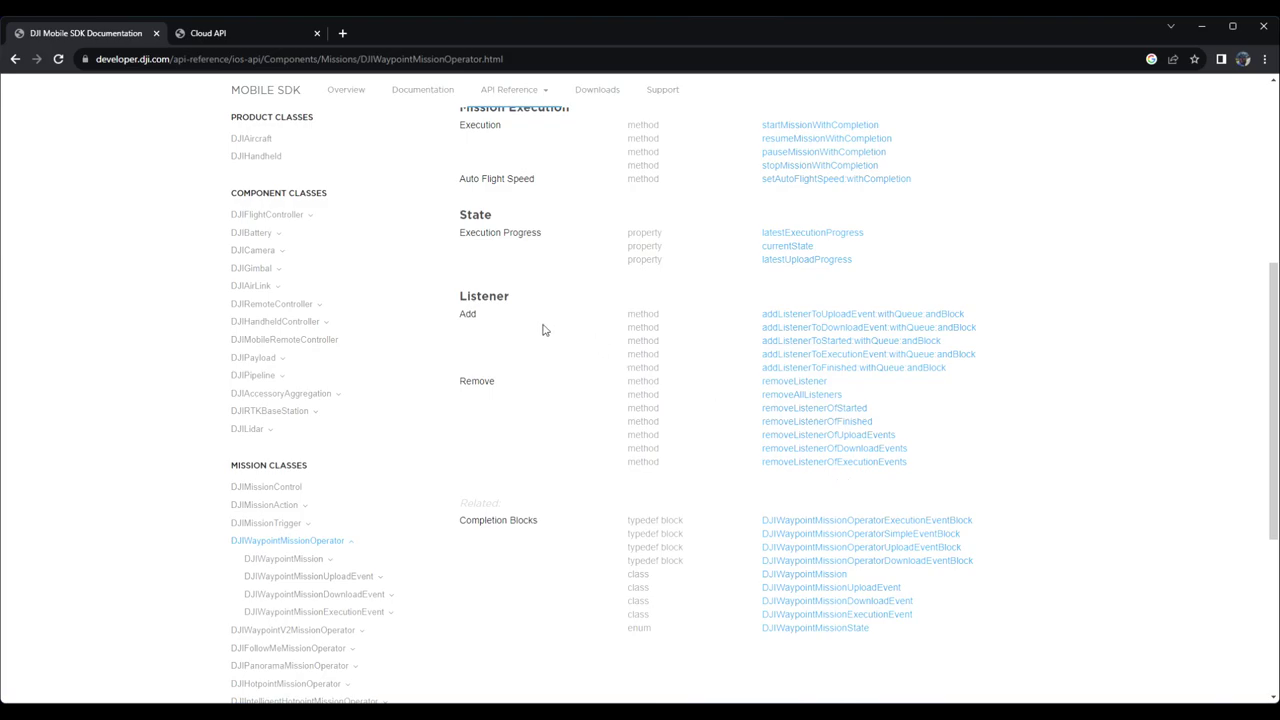
Return to the Cloud API WPML overview showing the .kmz file structure
{"action": "left_click", "coordinate": [257, 33]}
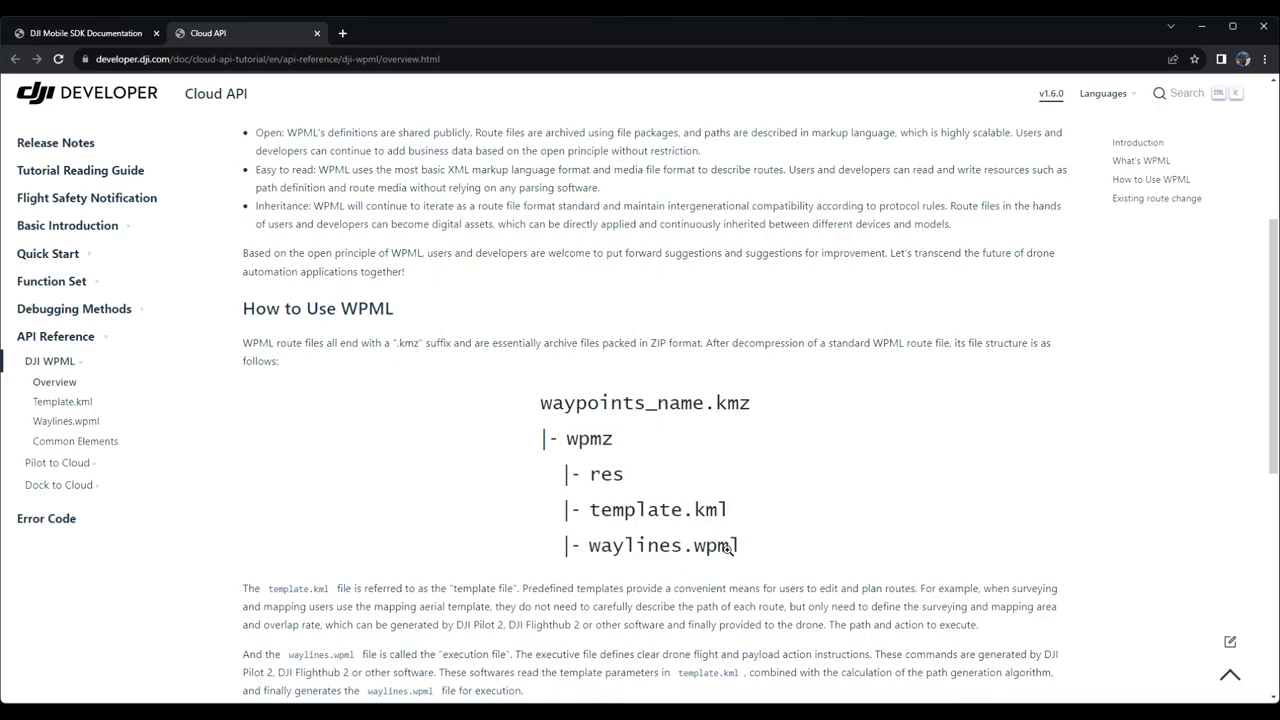
Show the Waylines.wpml reference sample XML through its gimbalRotate and takePhoto actions
{"action": "scroll", "coordinate": [790, 520], "scroll_direction": "down", "scroll_amount": 3}
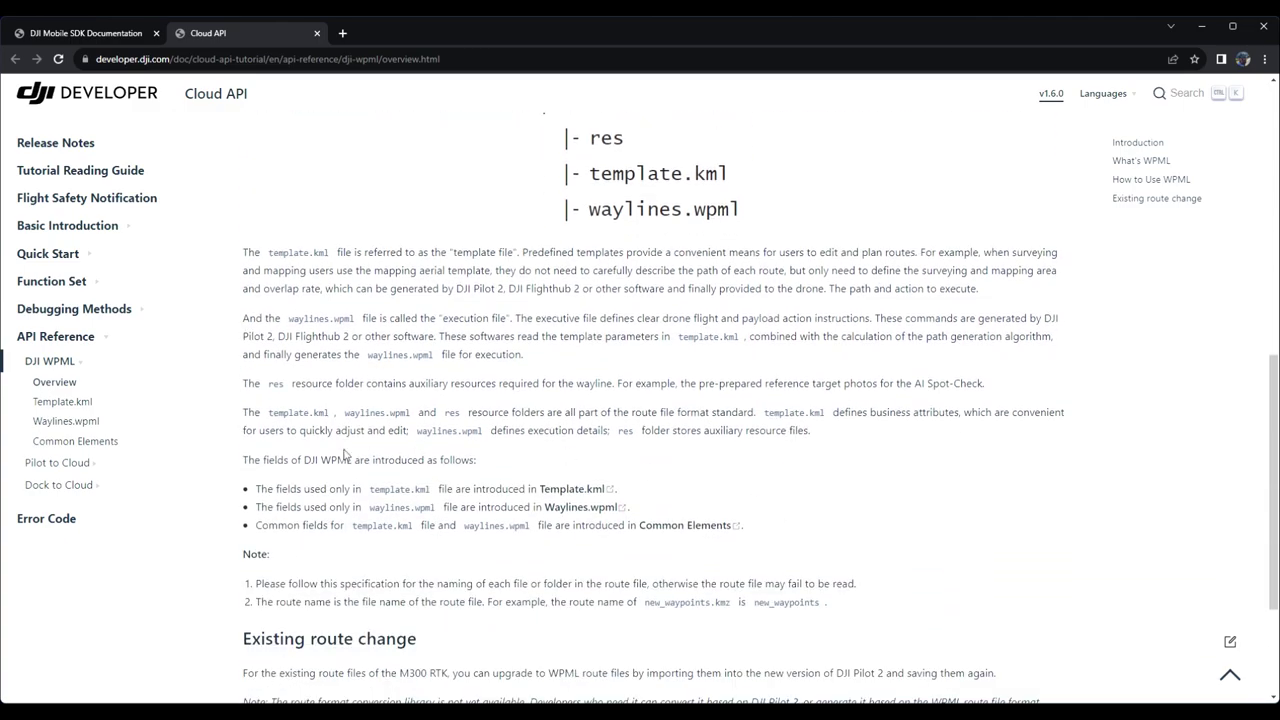
{"action": "left_click", "coordinate": [65, 422]}
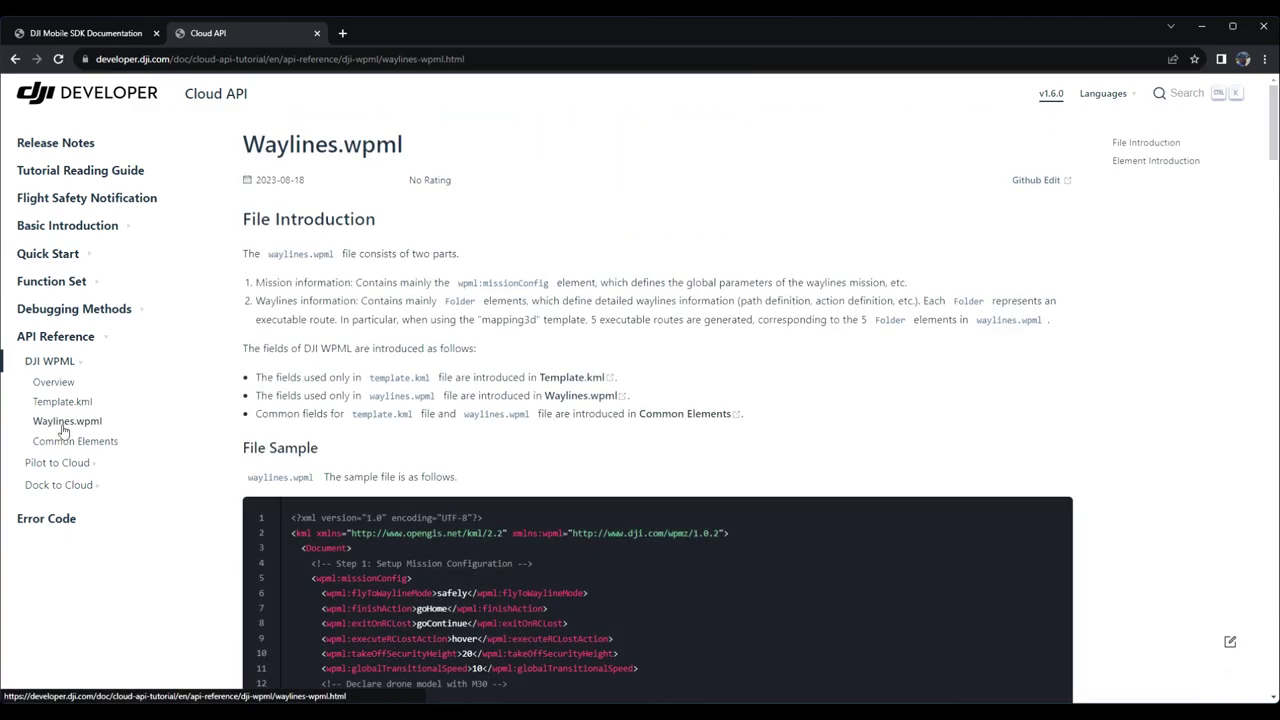
{"action": "scroll", "coordinate": [802, 414], "scroll_direction": "down", "scroll_amount": 4}
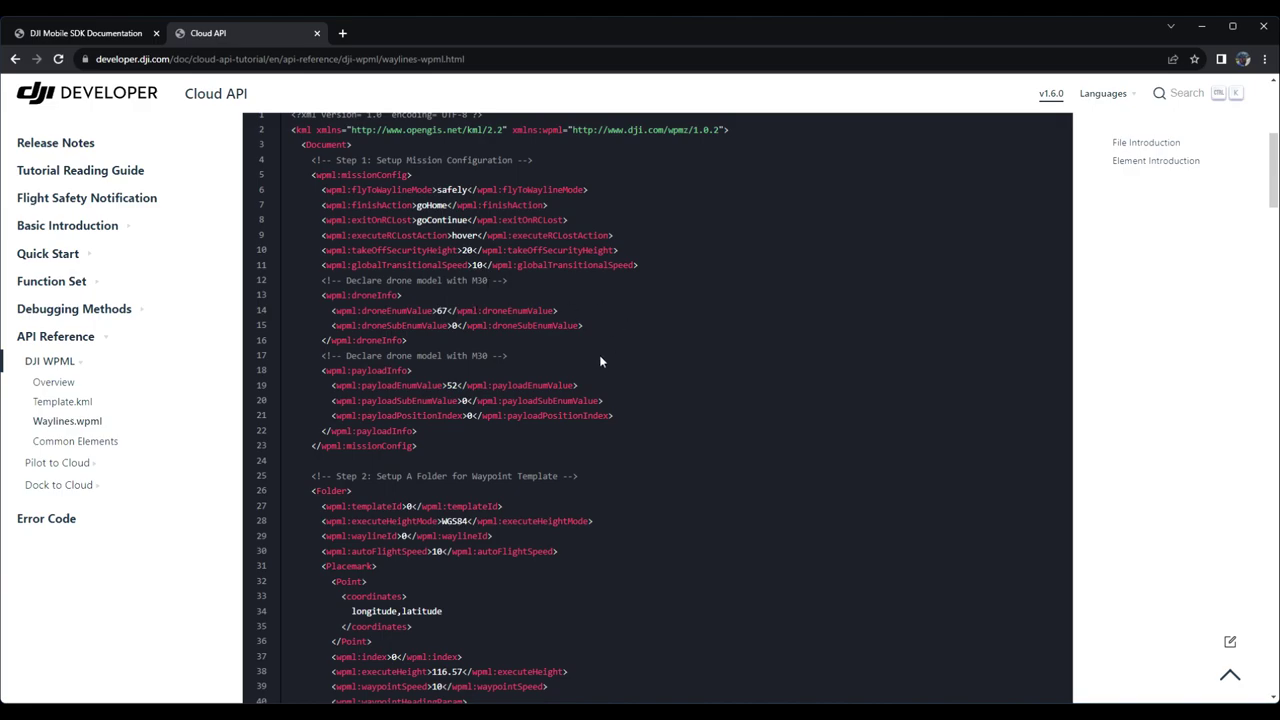
{"action": "scroll", "coordinate": [538, 384], "scroll_direction": "down", "scroll_amount": 3}
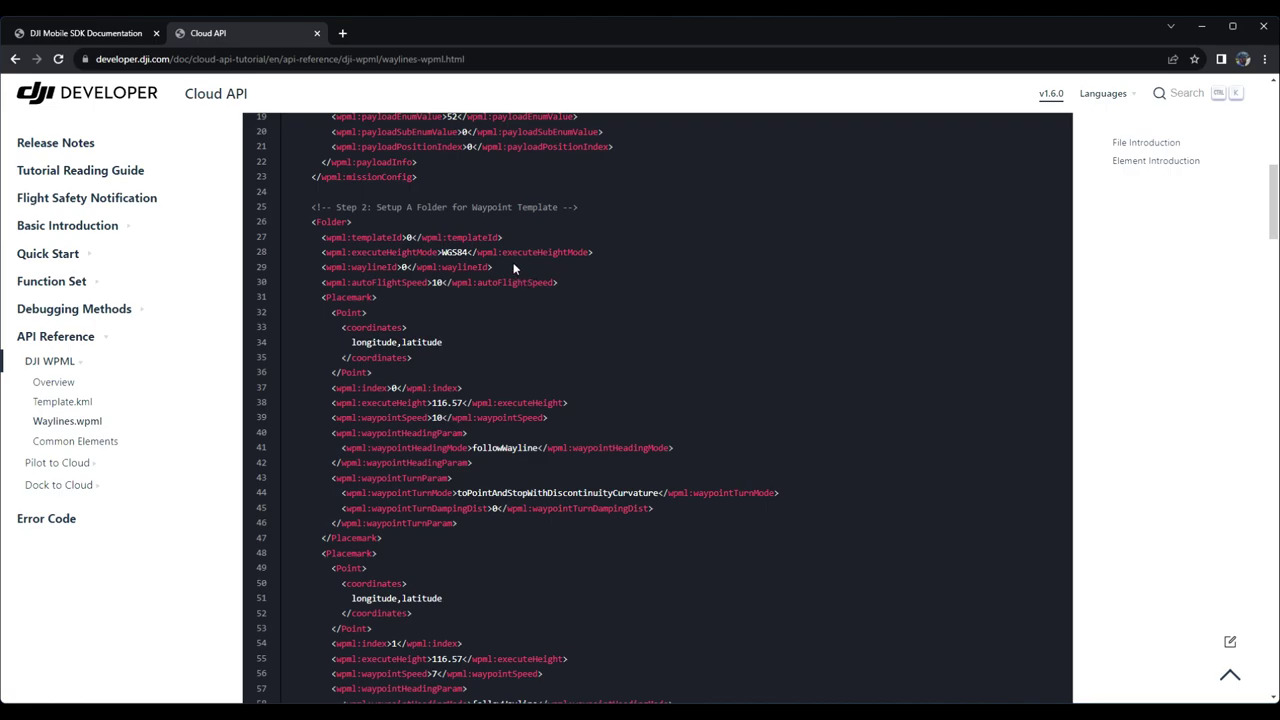
{"action": "scroll", "coordinate": [513, 262], "scroll_direction": "down", "scroll_amount": 2}
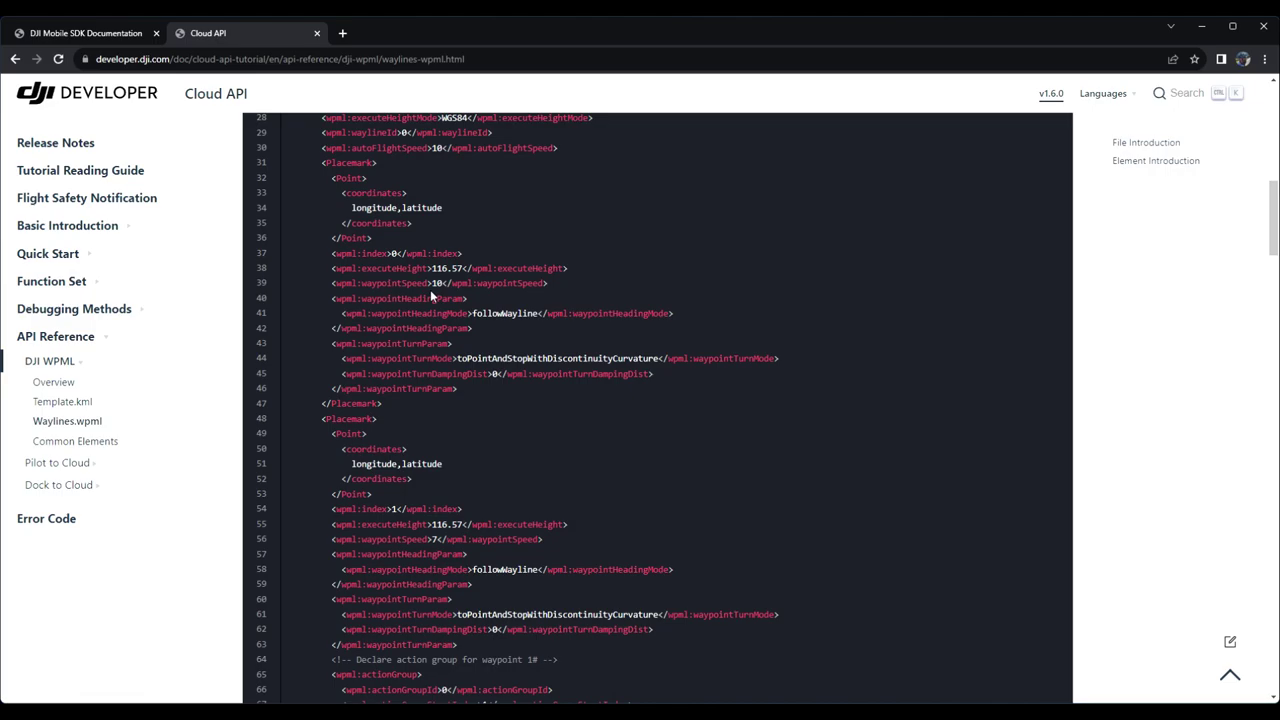
{"action": "scroll", "coordinate": [452, 435], "scroll_direction": "down", "scroll_amount": 2}
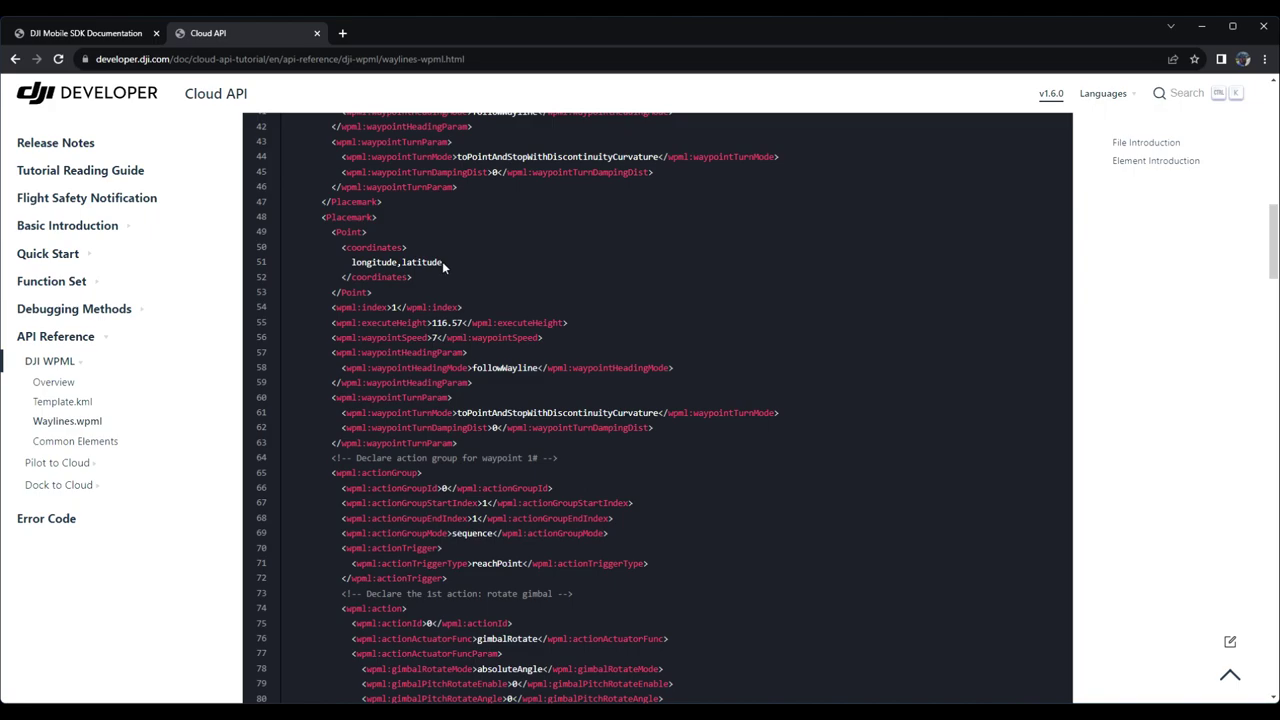
{"action": "scroll", "coordinate": [548, 282], "scroll_direction": "down", "scroll_amount": 4}
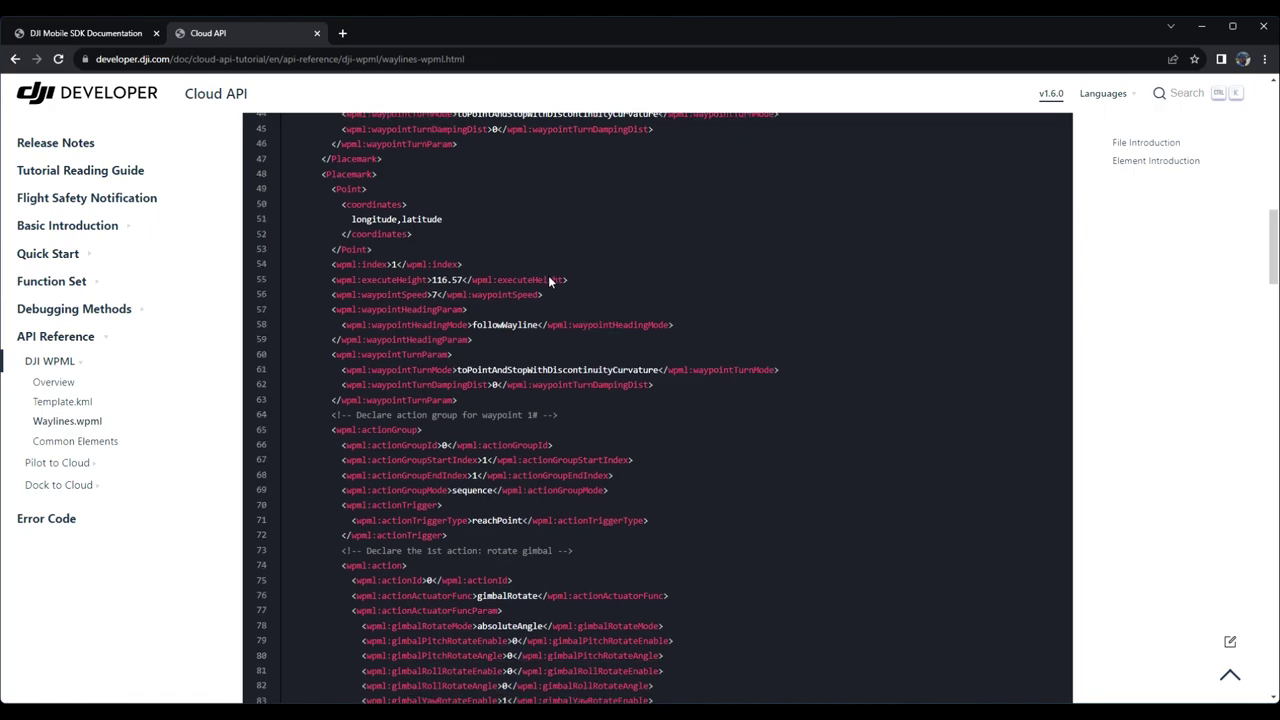
{"action": "scroll", "coordinate": [548, 282], "scroll_direction": "down", "scroll_amount": 1}
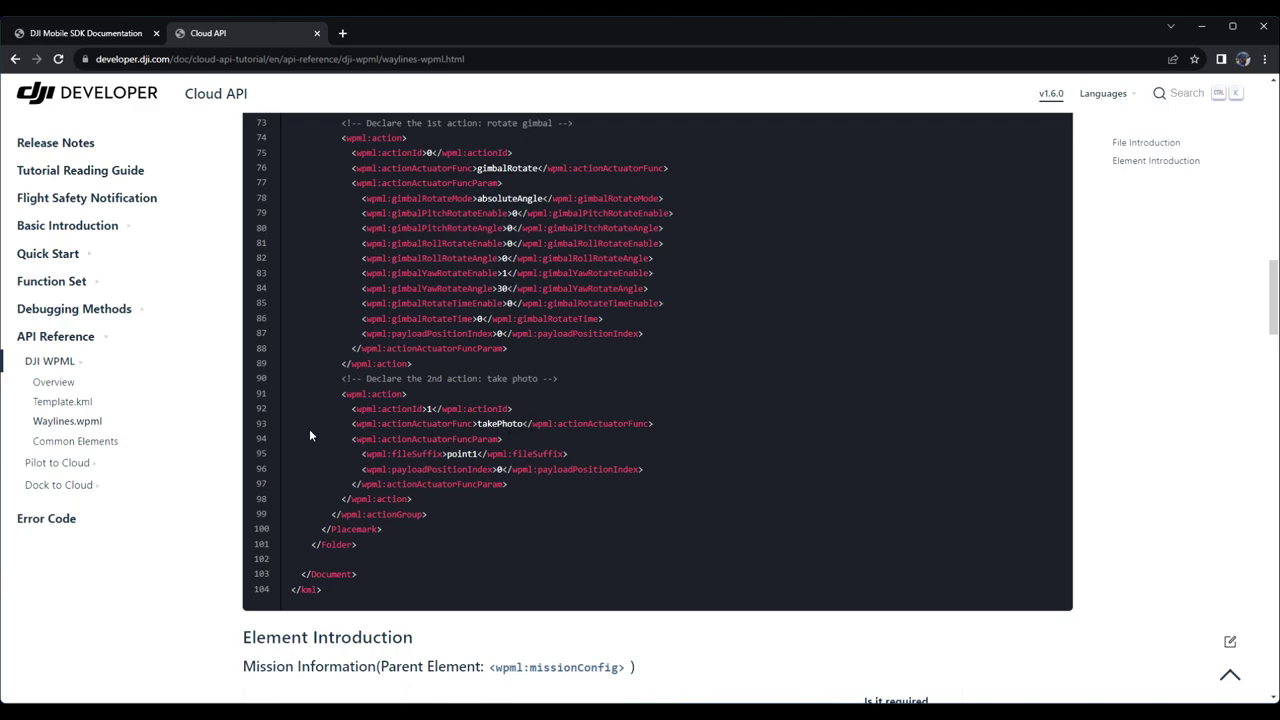
Show the Template.kml reference and its sample waypoint-template file
{"action": "left_click", "coordinate": [52, 401]}
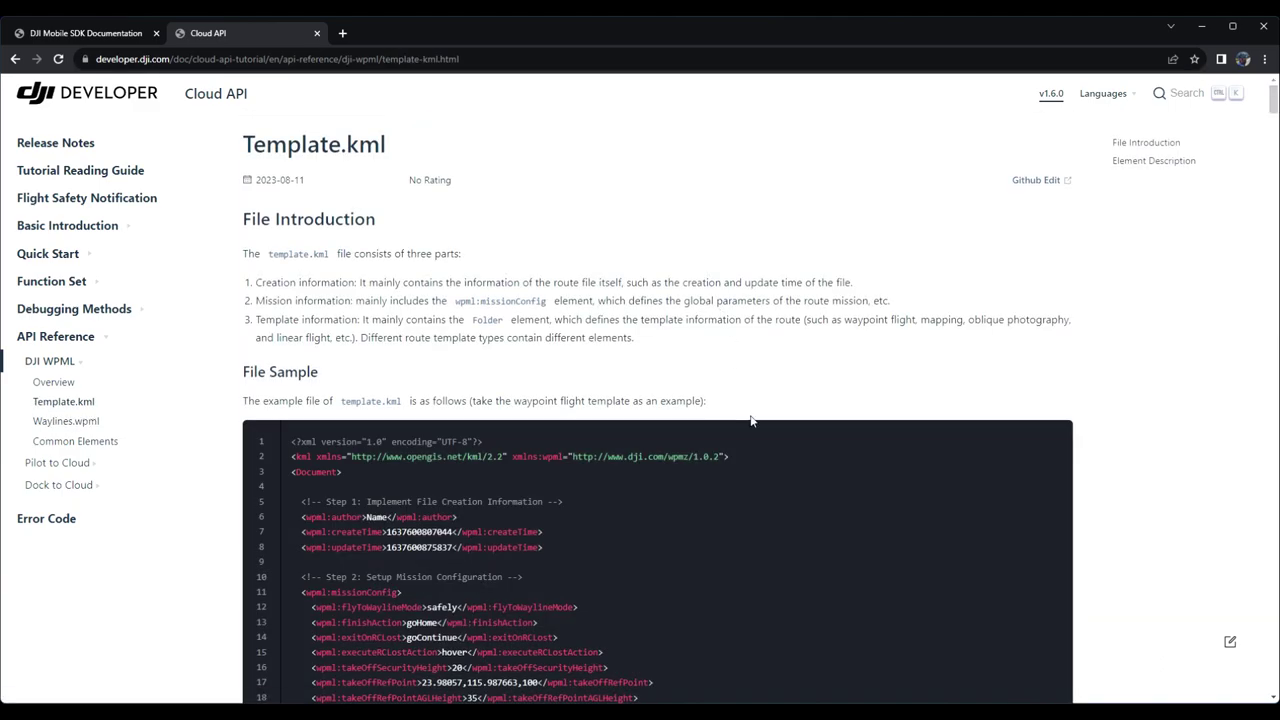
{"action": "scroll", "coordinate": [740, 425], "scroll_direction": "down", "scroll_amount": 3}
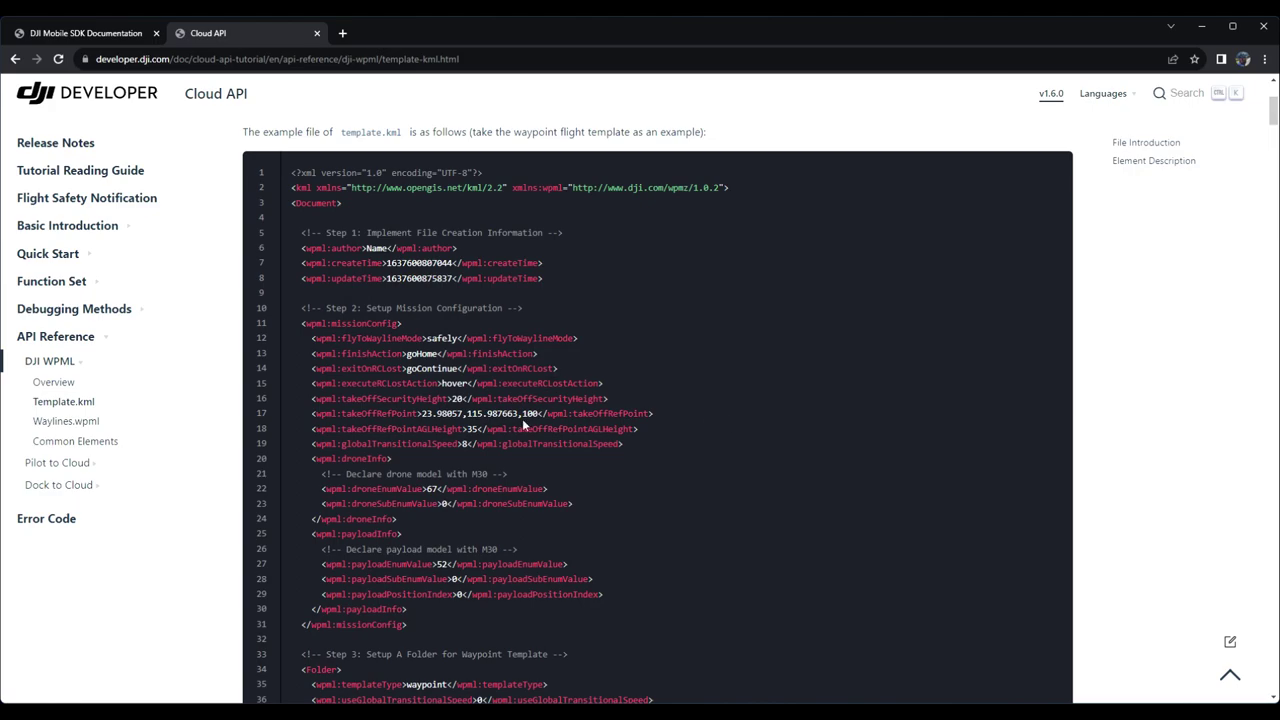
{"action": "scroll", "coordinate": [522, 418], "scroll_direction": "down", "scroll_amount": 7}
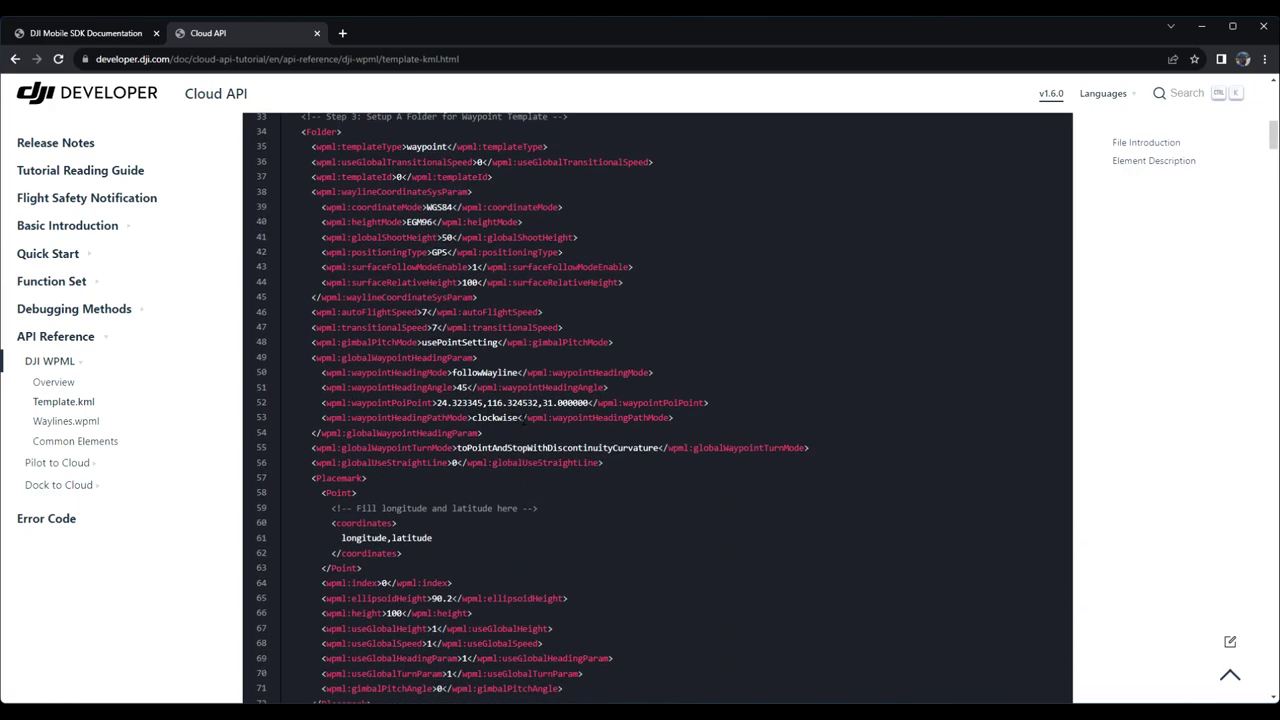
{"action": "scroll", "coordinate": [522, 418], "scroll_direction": "down", "scroll_amount": 7}
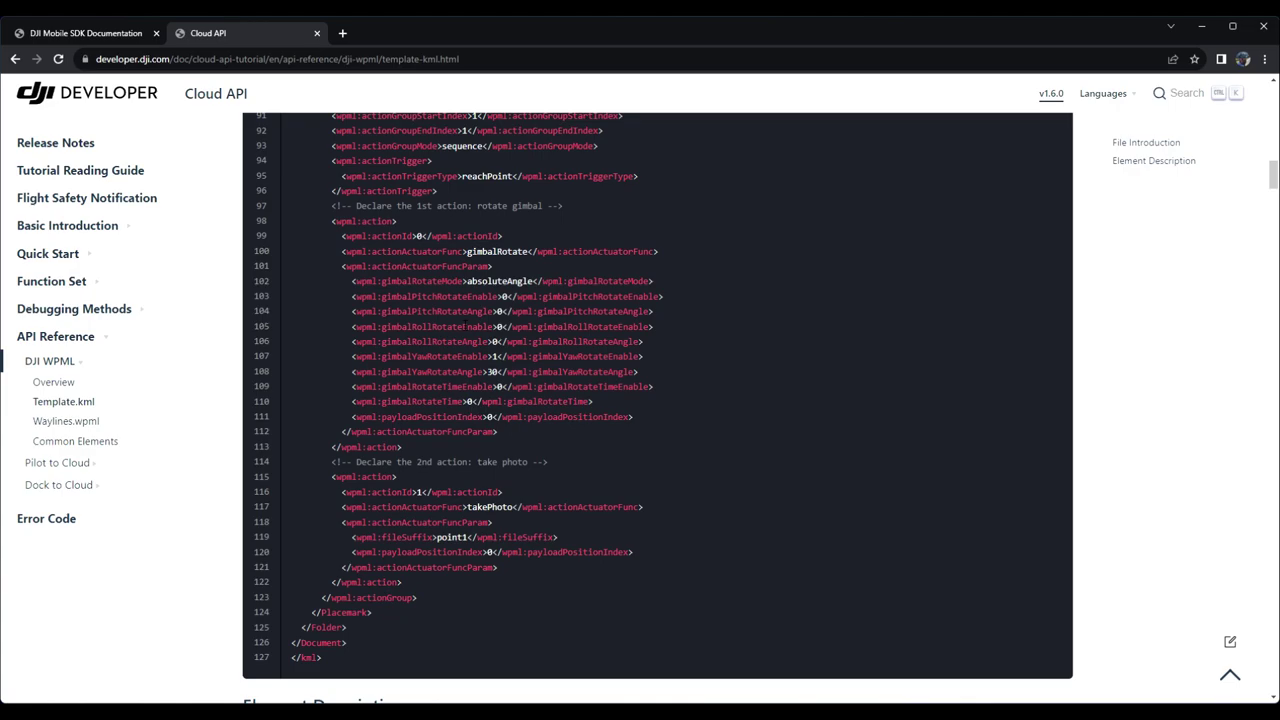
{"action": "scroll", "coordinate": [658, 408], "scroll_direction": "up", "scroll_amount": 4}
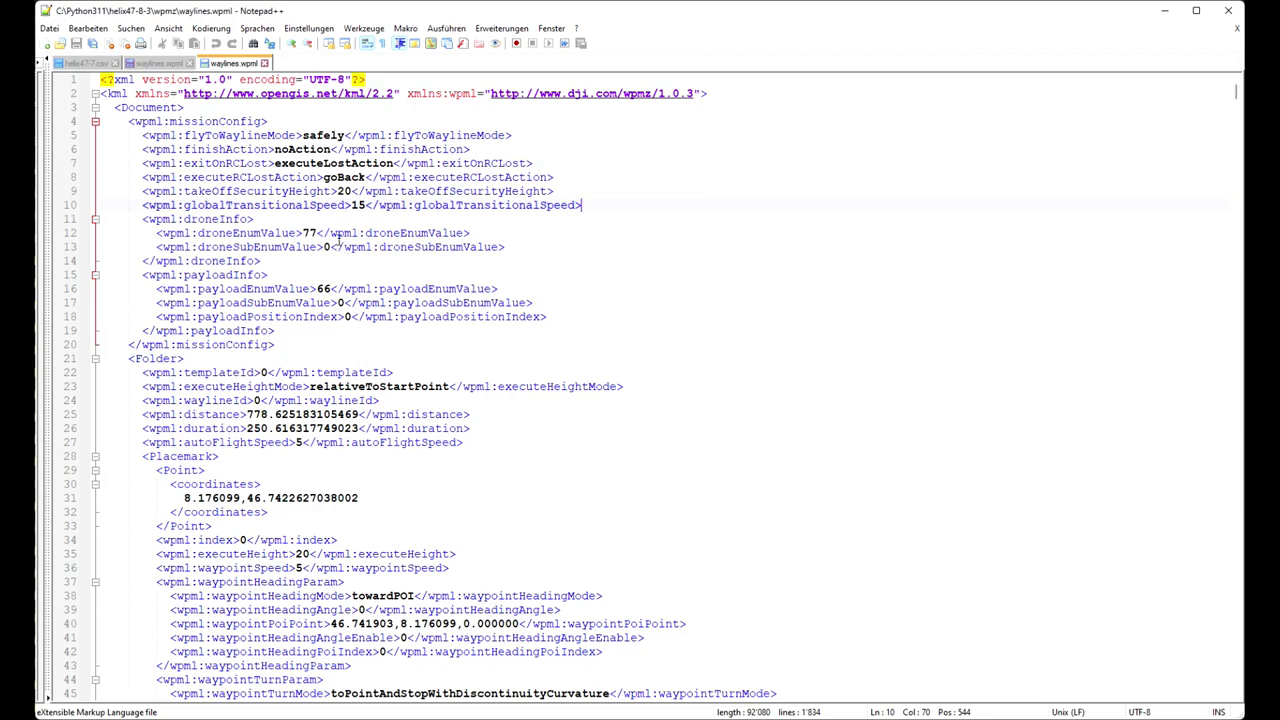
{"action": "left_click", "coordinate": [321, 149]}
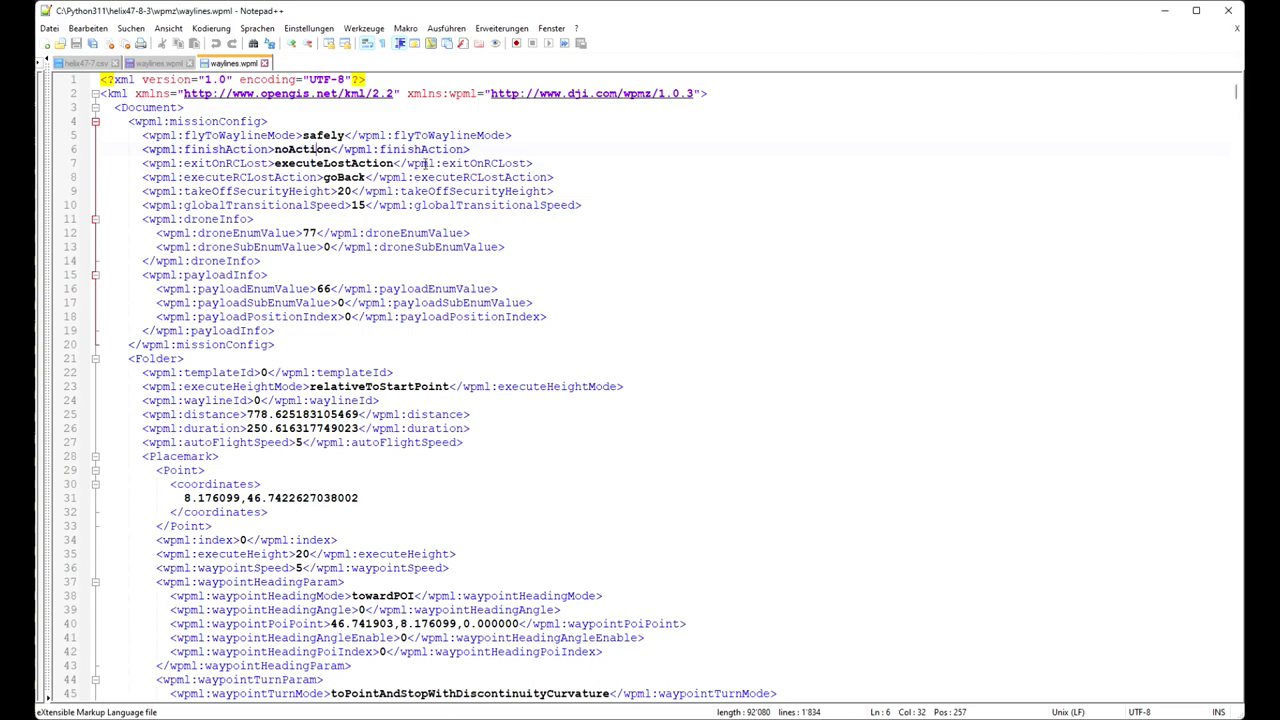
{"action": "scroll", "coordinate": [427, 163], "scroll_direction": "down", "scroll_amount": 2}
{"action": "scroll", "coordinate": [427, 163], "scroll_direction": "down", "scroll_amount": 2}
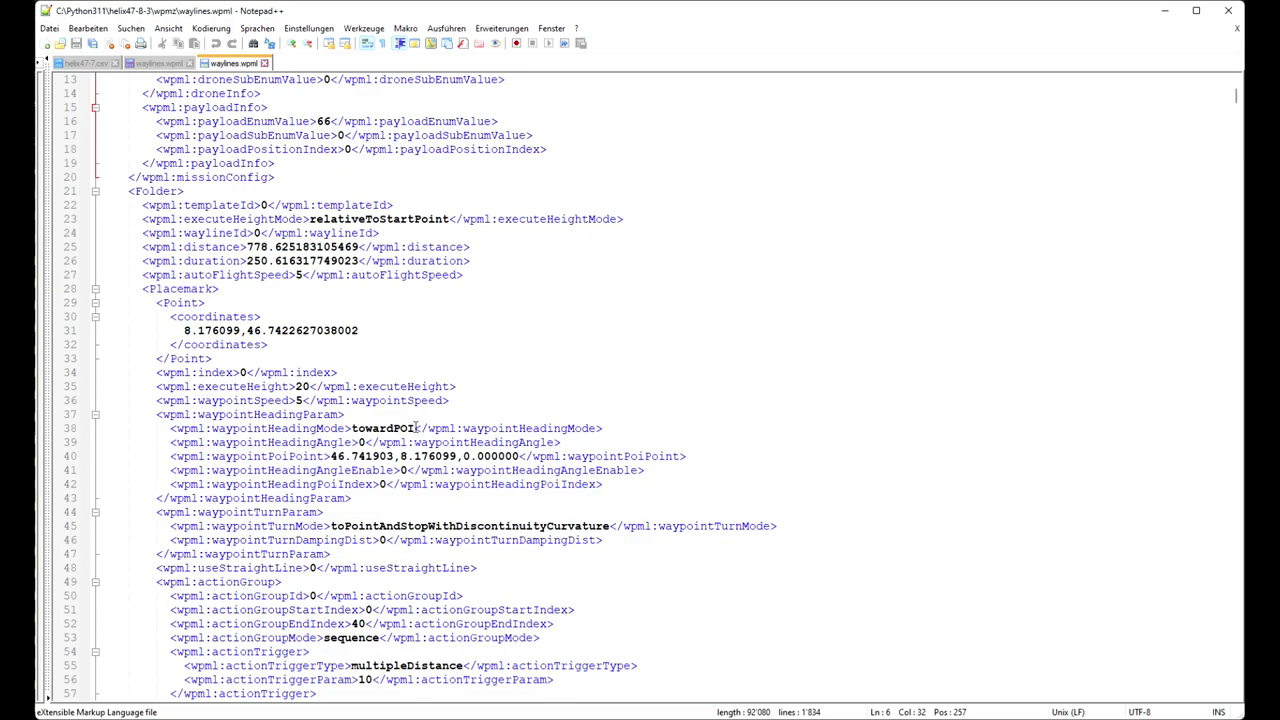
{"action": "left_click_drag", "start_coordinate": [415, 428], "coordinate": [352, 428]}
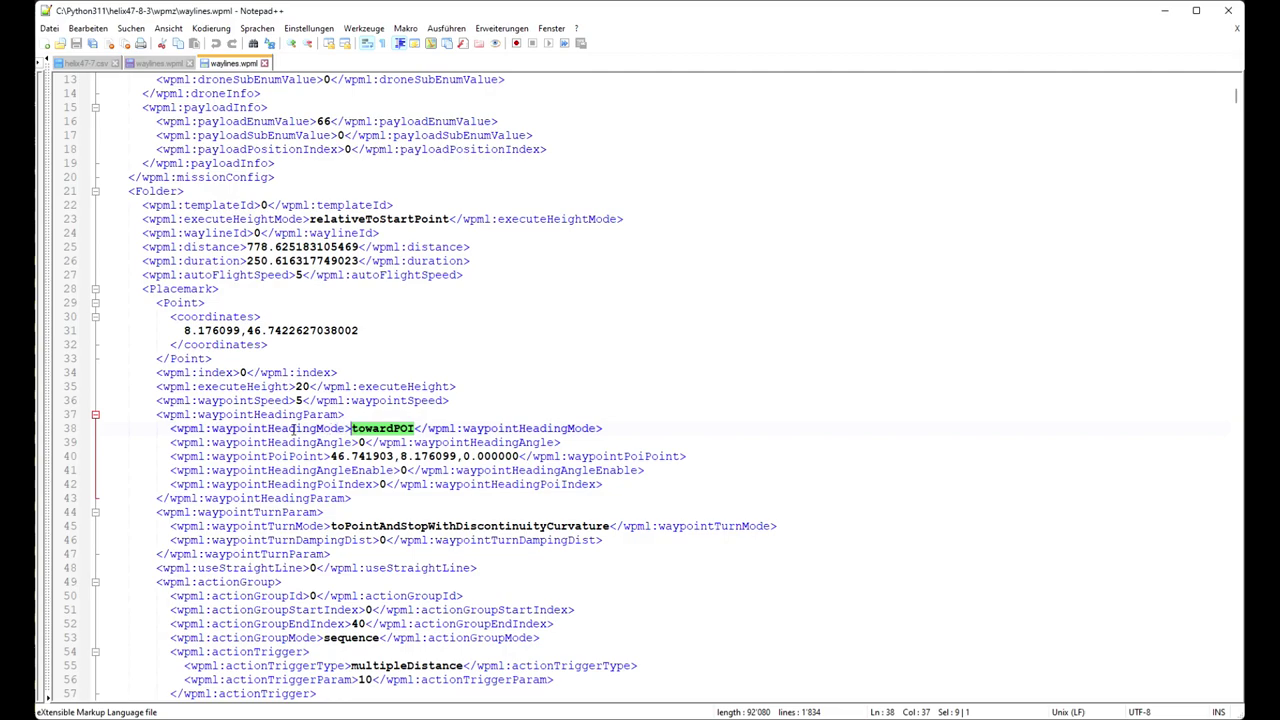
{"action": "left_click_drag", "start_coordinate": [461, 456], "coordinate": [332, 456]}
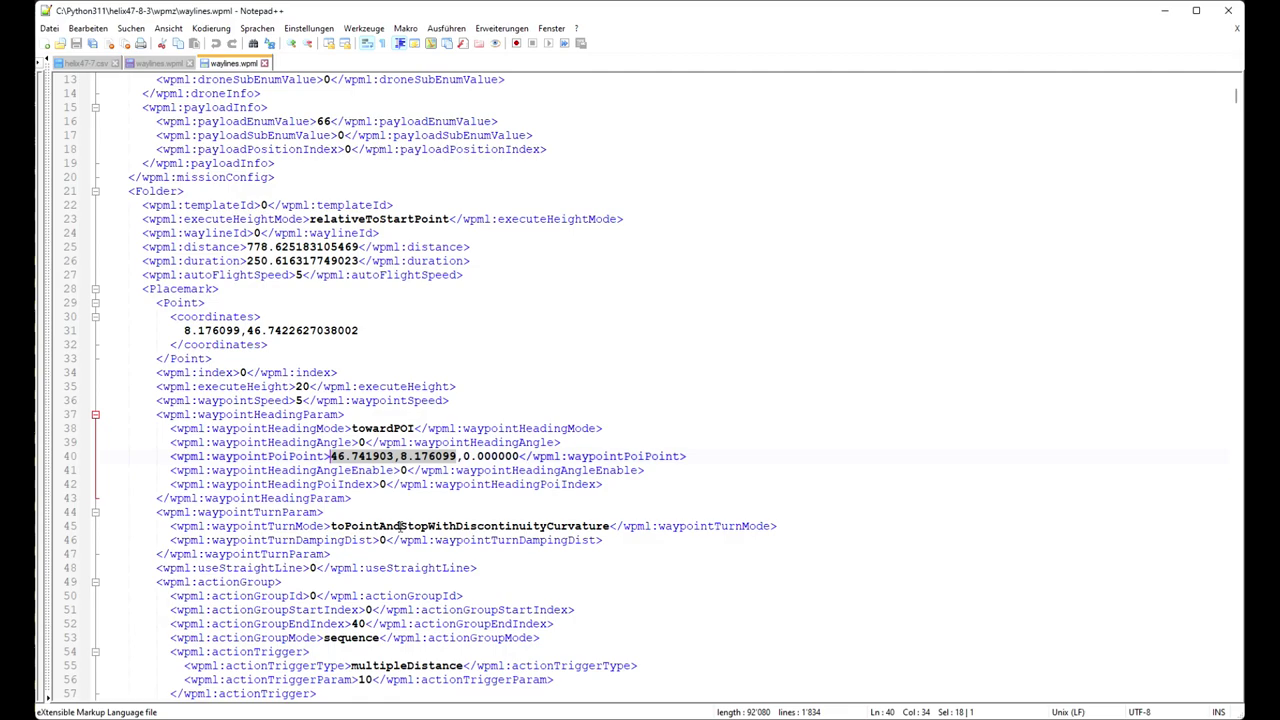
{"action": "scroll", "coordinate": [401, 525], "scroll_direction": "down", "scroll_amount": 2}
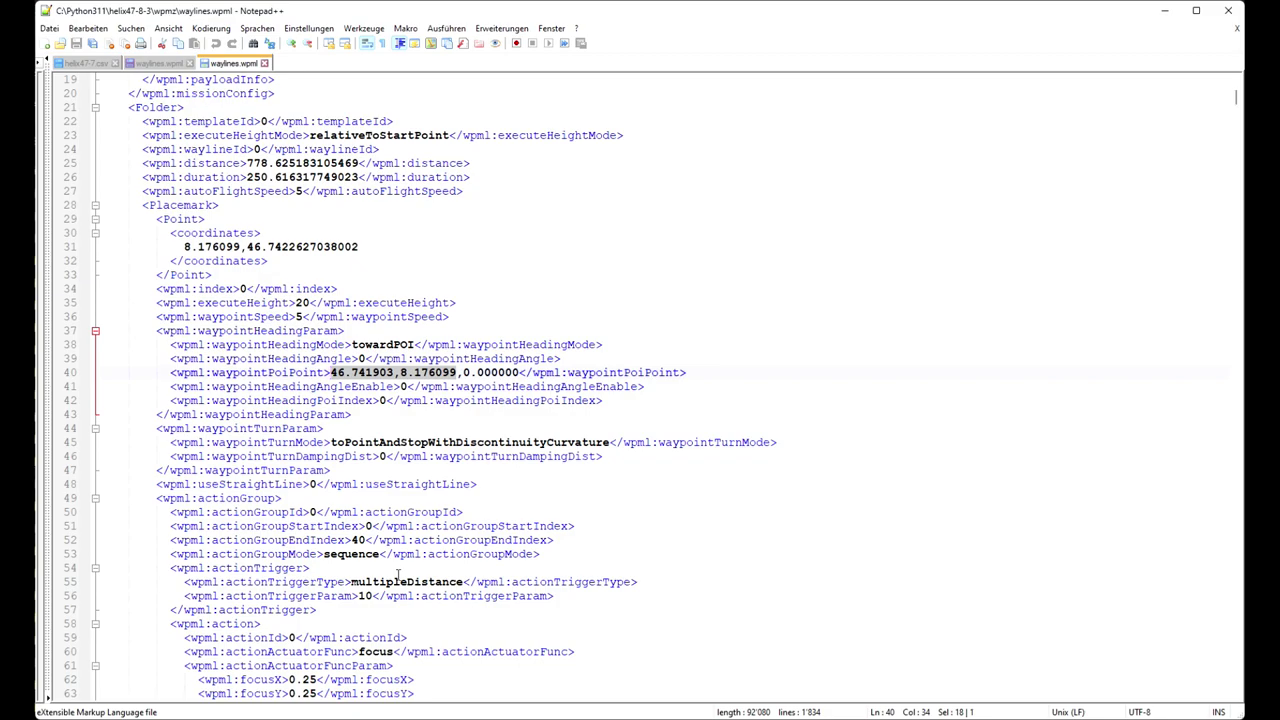
{"action": "left_click", "coordinate": [397, 572]}
{"action": "left_click", "coordinate": [372, 596]}
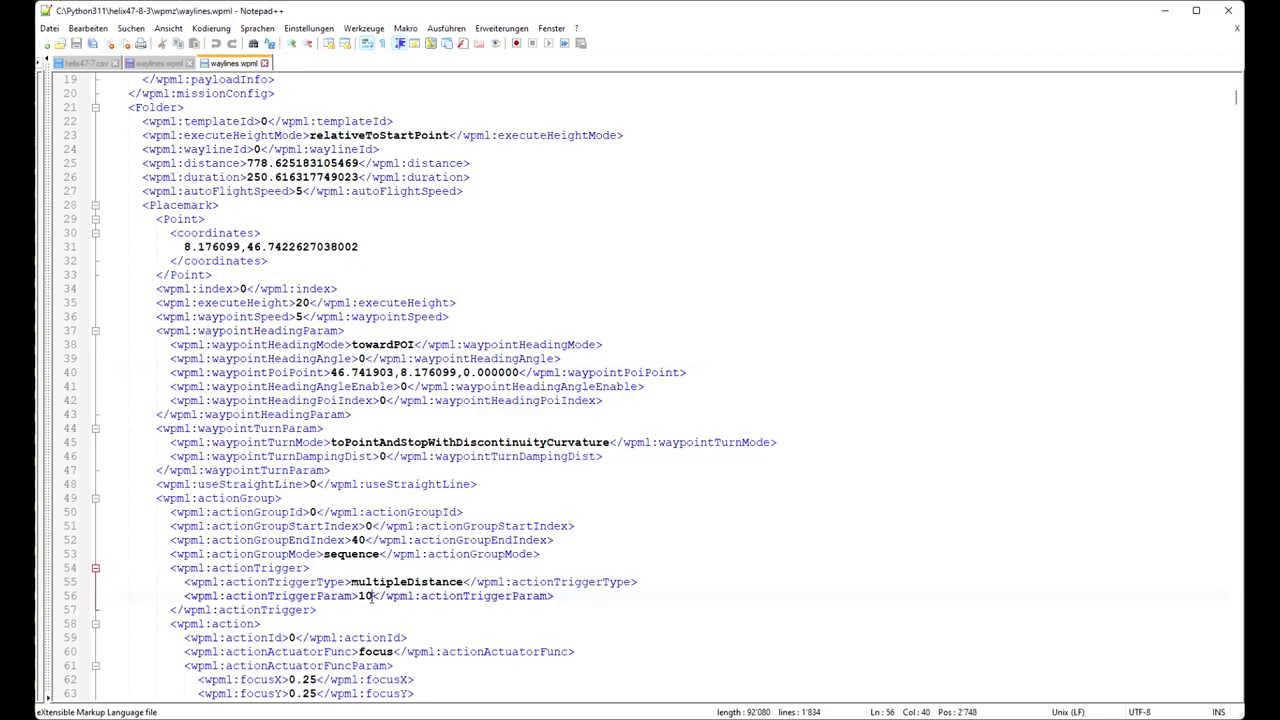
{"action": "scroll", "coordinate": [380, 430], "scroll_direction": "down", "scroll_amount": 5}
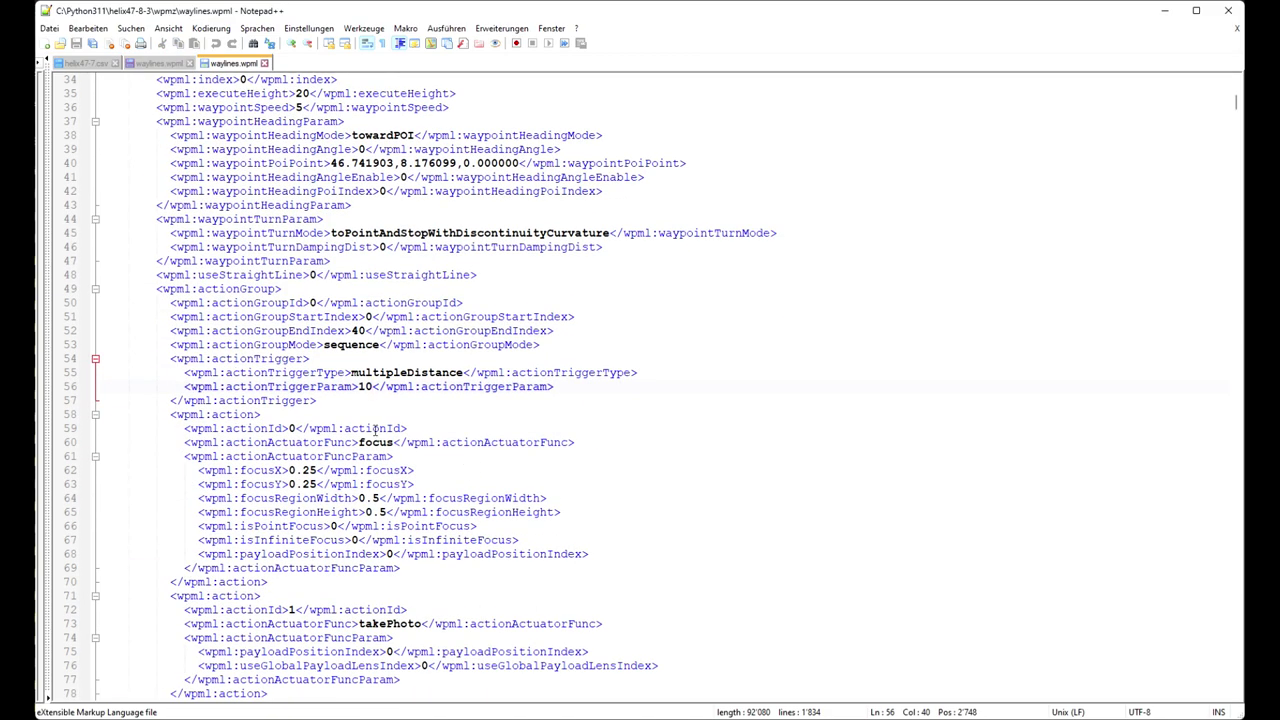
{"action": "scroll", "coordinate": [375, 430], "scroll_direction": "down", "scroll_amount": 11}
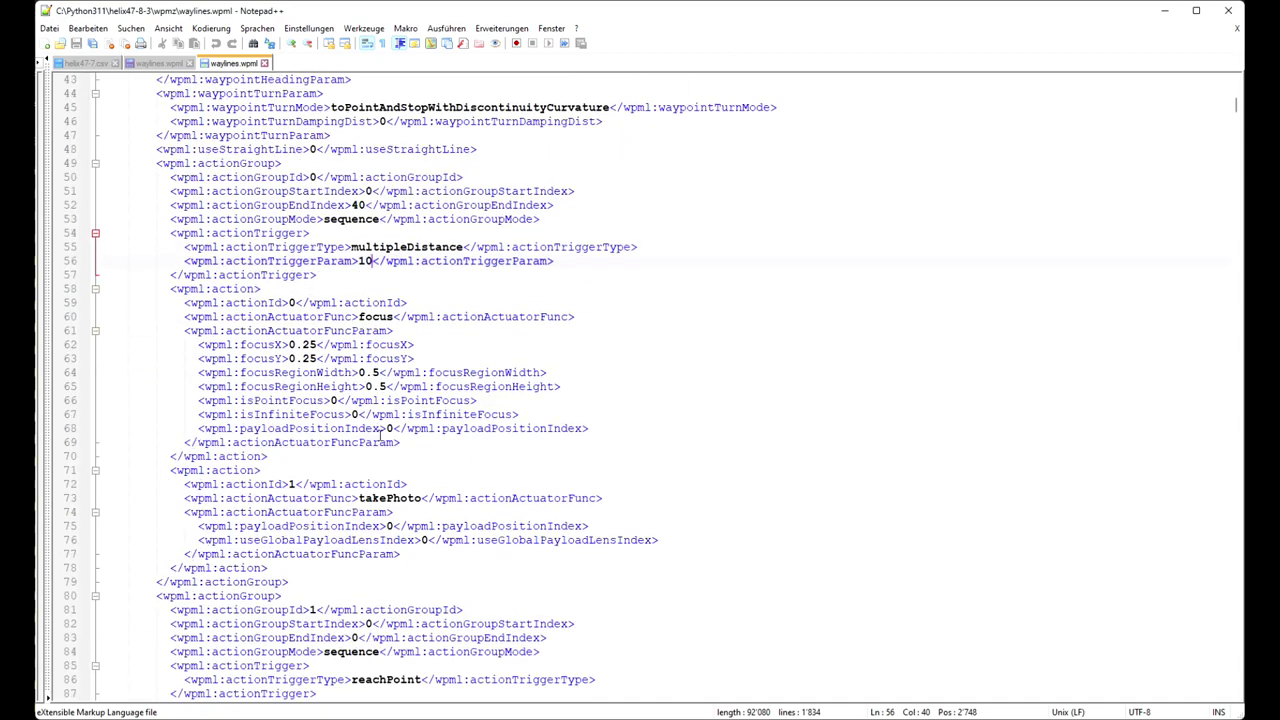
{"action": "scroll", "coordinate": [380, 430], "scroll_direction": "down", "scroll_amount": 4}
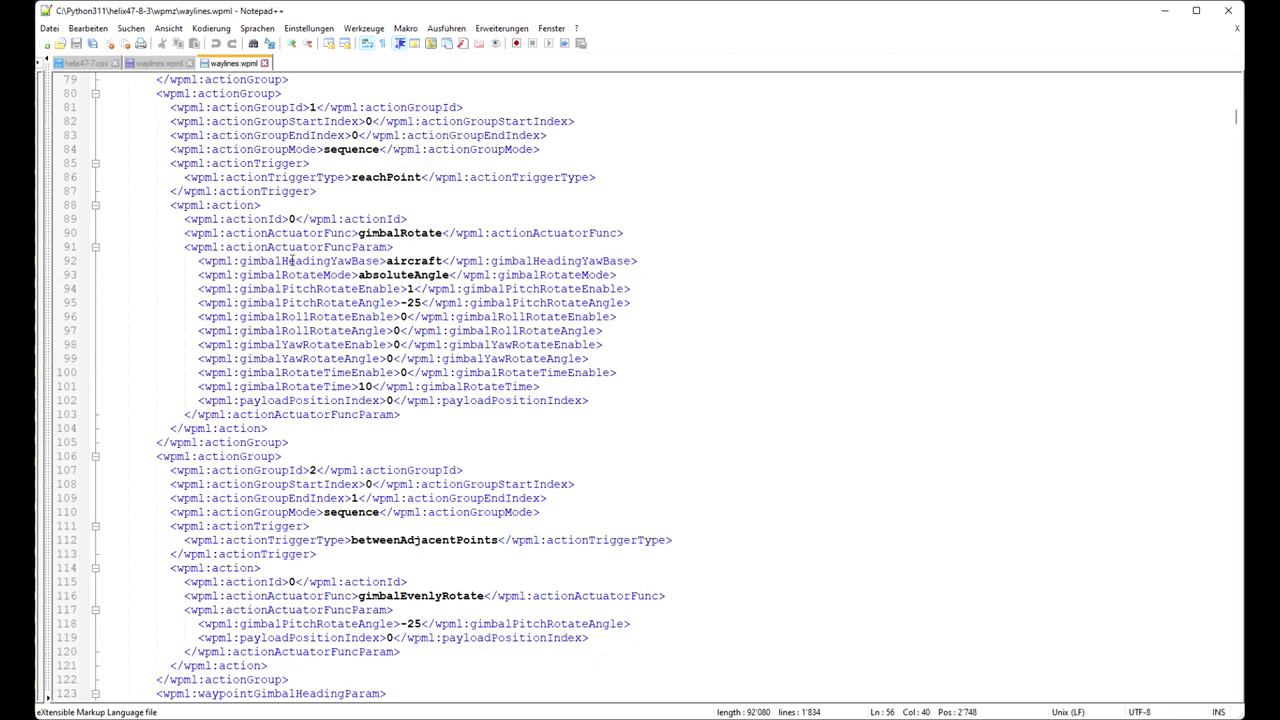
{"action": "scroll", "coordinate": [318, 450], "scroll_direction": "down", "scroll_amount": 7}
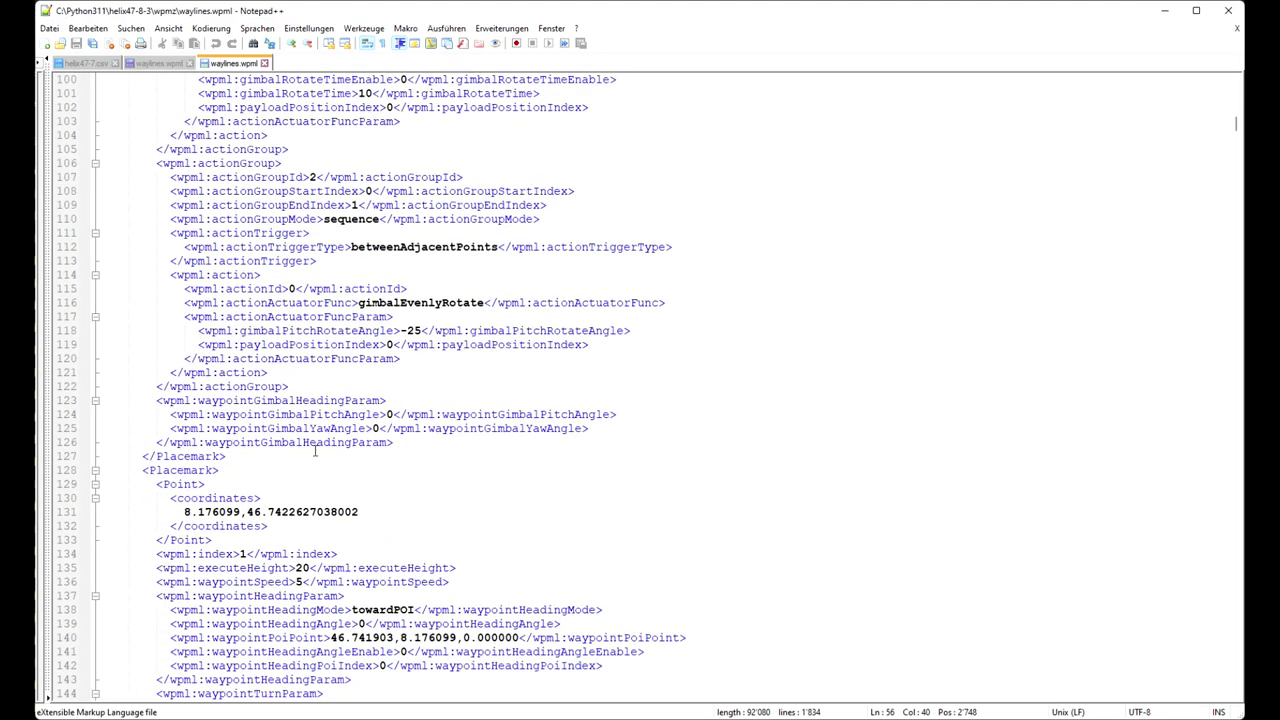
{"action": "scroll", "coordinate": [246, 560], "scroll_direction": "down", "scroll_amount": 2}
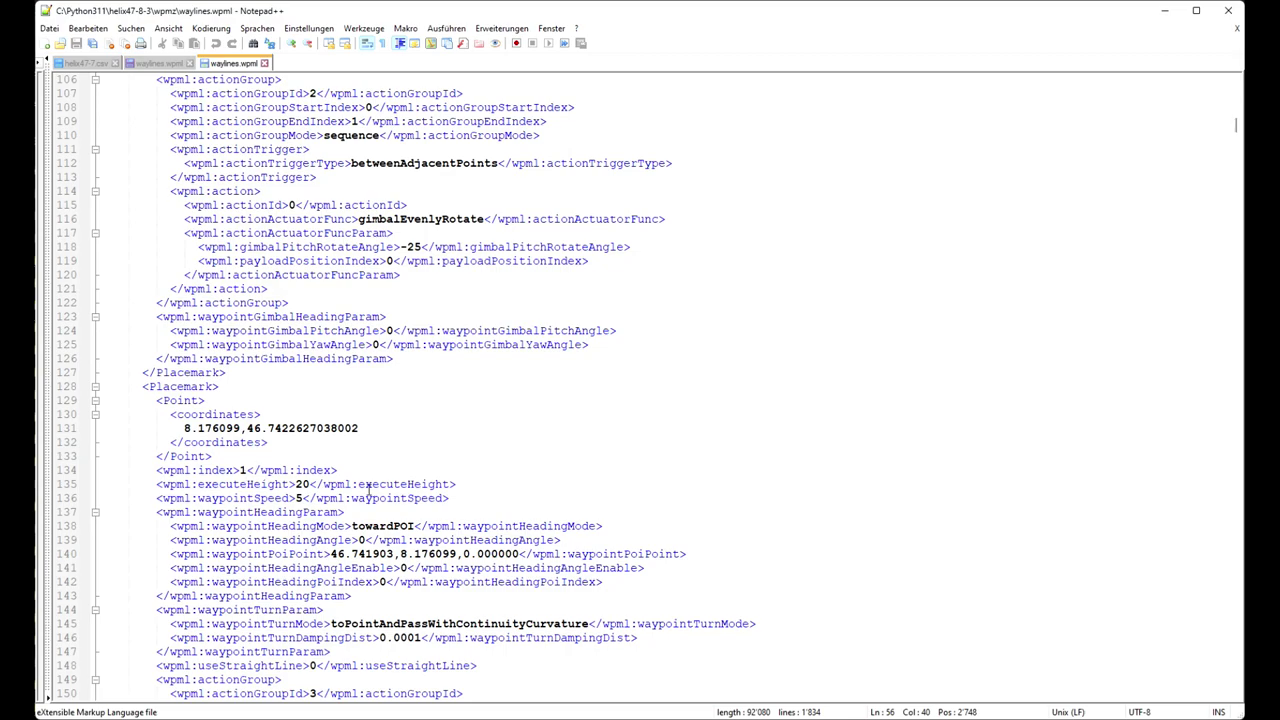
{"action": "scroll", "coordinate": [368, 490], "scroll_direction": "down", "scroll_amount": 5}
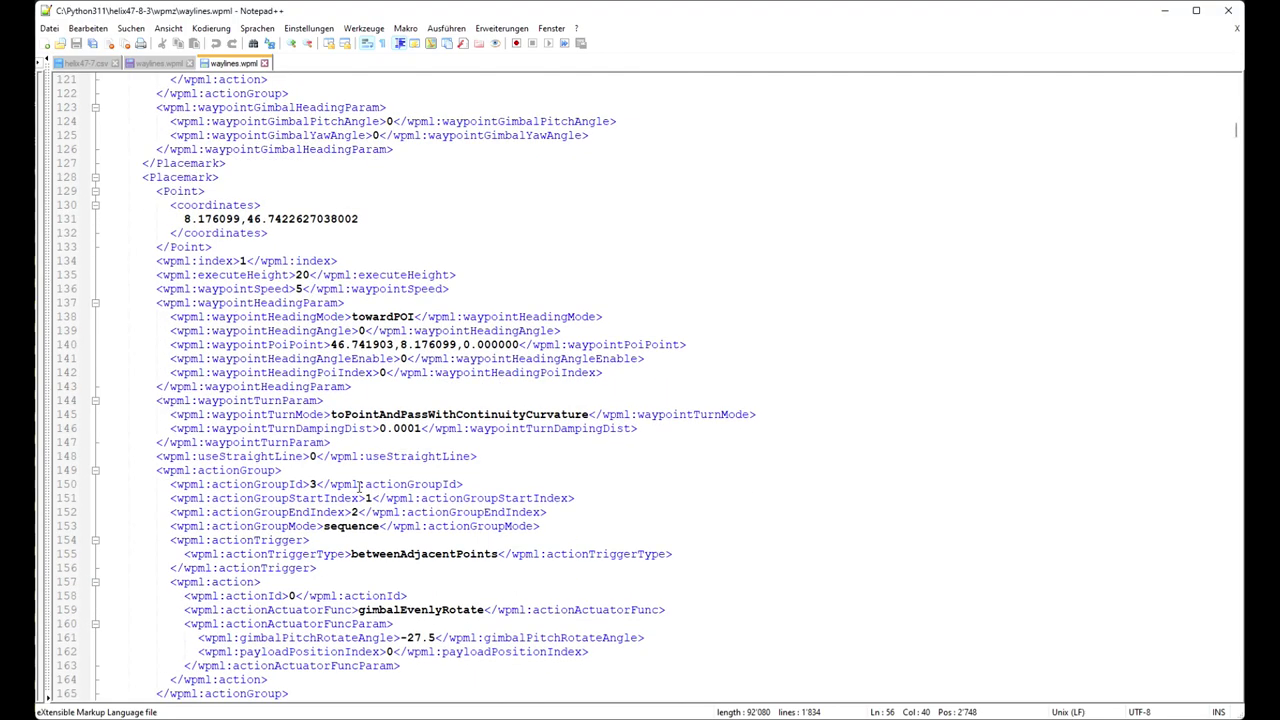
{"action": "scroll", "coordinate": [233, 248], "scroll_direction": "down", "scroll_amount": 2}
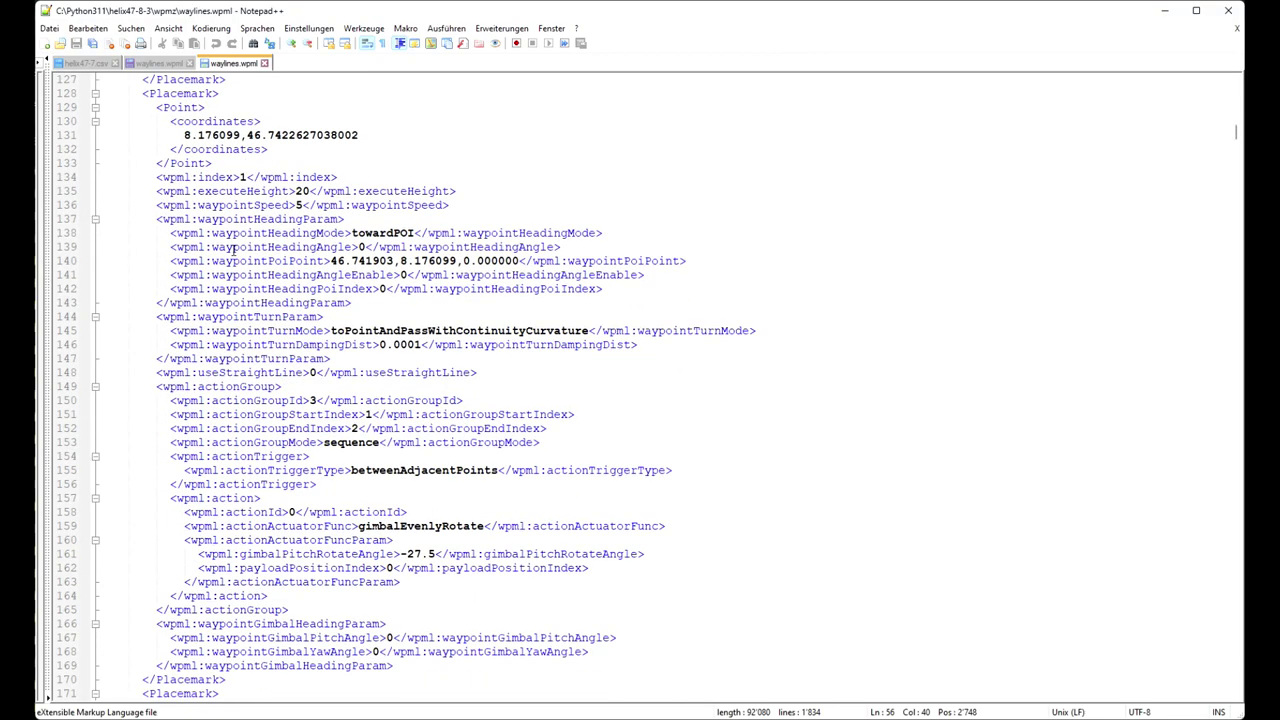
{"action": "scroll", "coordinate": [233, 248], "scroll_direction": "down", "scroll_amount": 11}
{"action": "scroll", "coordinate": [233, 255], "scroll_direction": "up", "scroll_amount": 14}
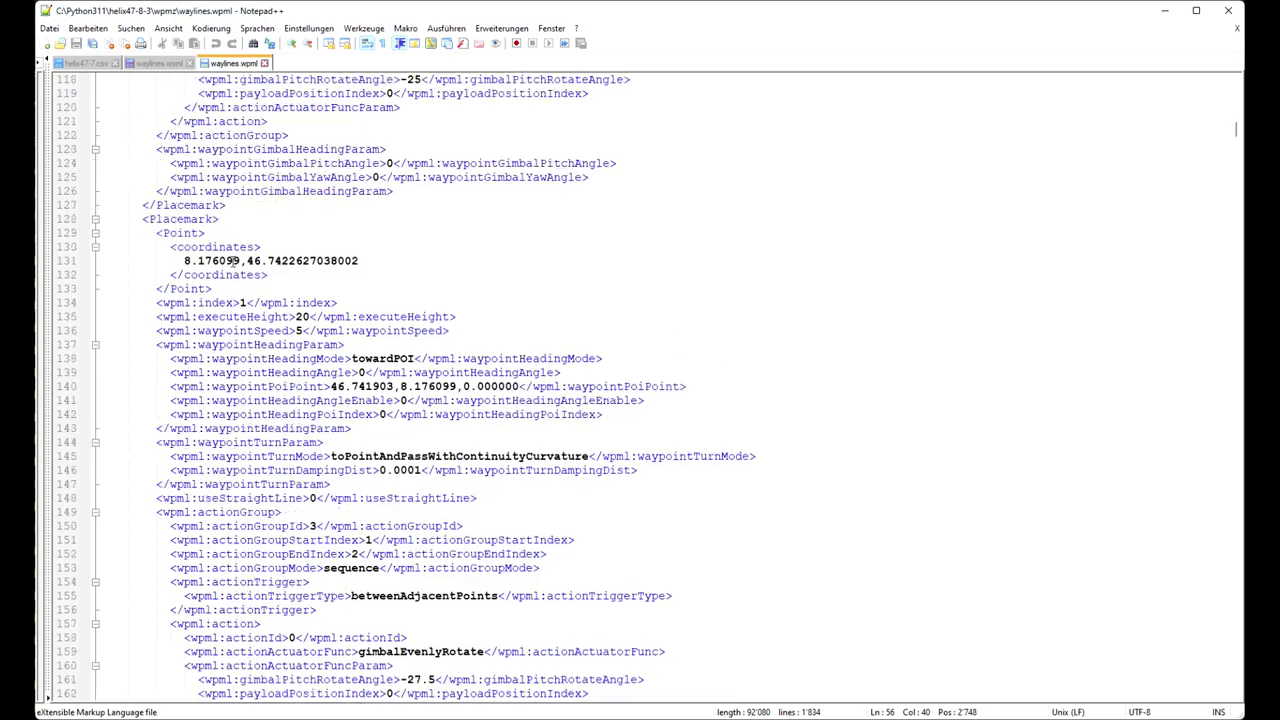
{"action": "scroll", "coordinate": [233, 260], "scroll_direction": "up", "scroll_amount": 6}
{"action": "scroll", "coordinate": [233, 260], "scroll_direction": "down", "scroll_amount": 7}
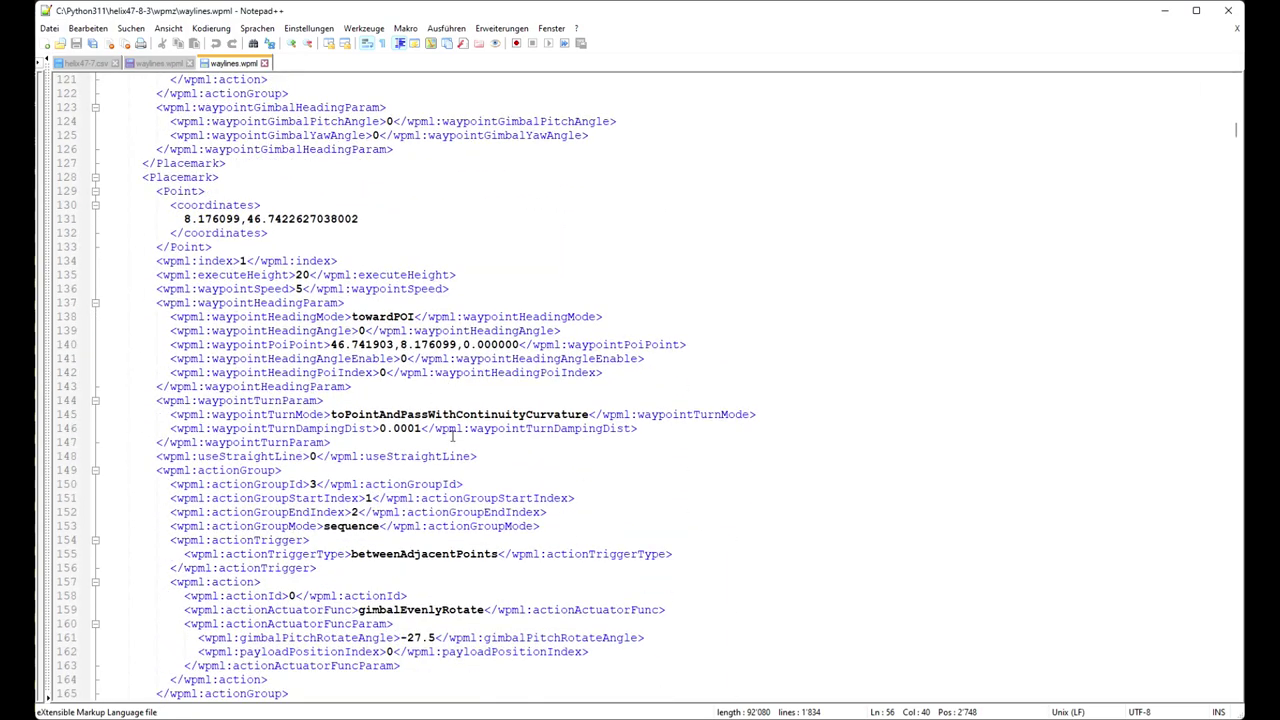
{"action": "left_click", "coordinate": [358, 344]}
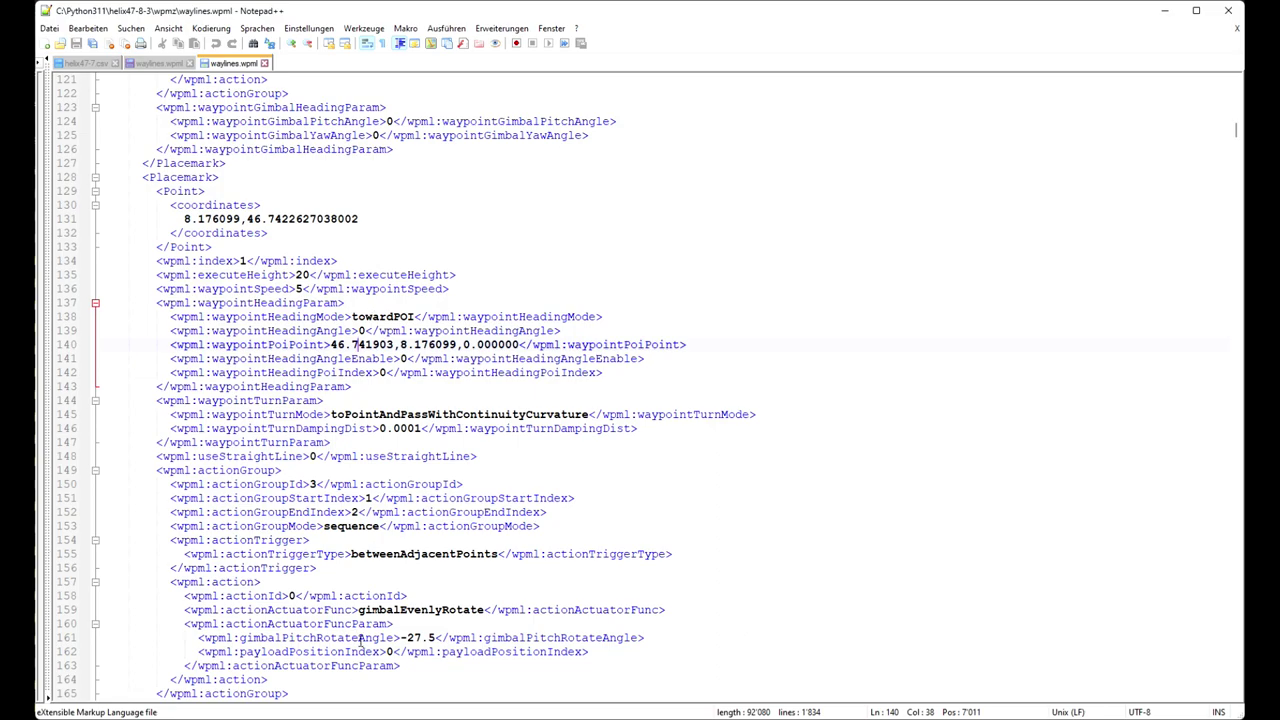
{"action": "left_click", "coordinate": [409, 637]}
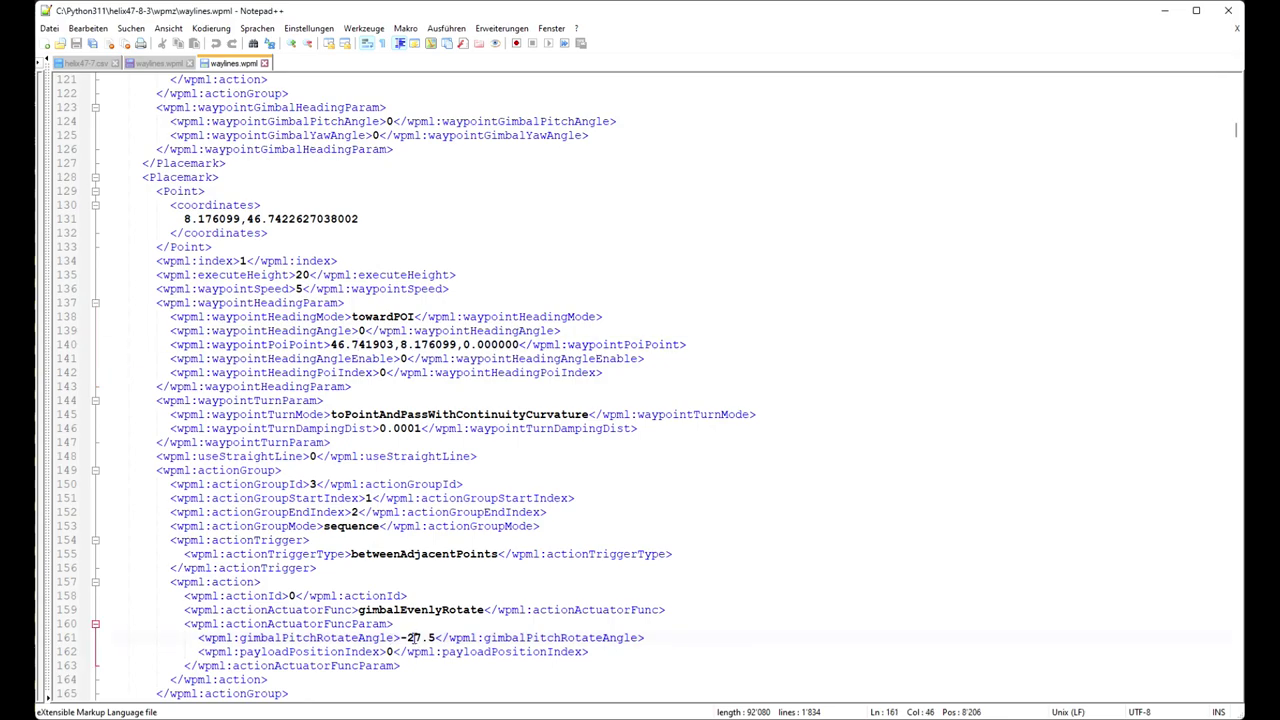
{"action": "scroll", "coordinate": [437, 604], "scroll_direction": "down", "scroll_amount": 4}
{"action": "scroll", "coordinate": [437, 604], "scroll_direction": "down", "scroll_amount": 12}
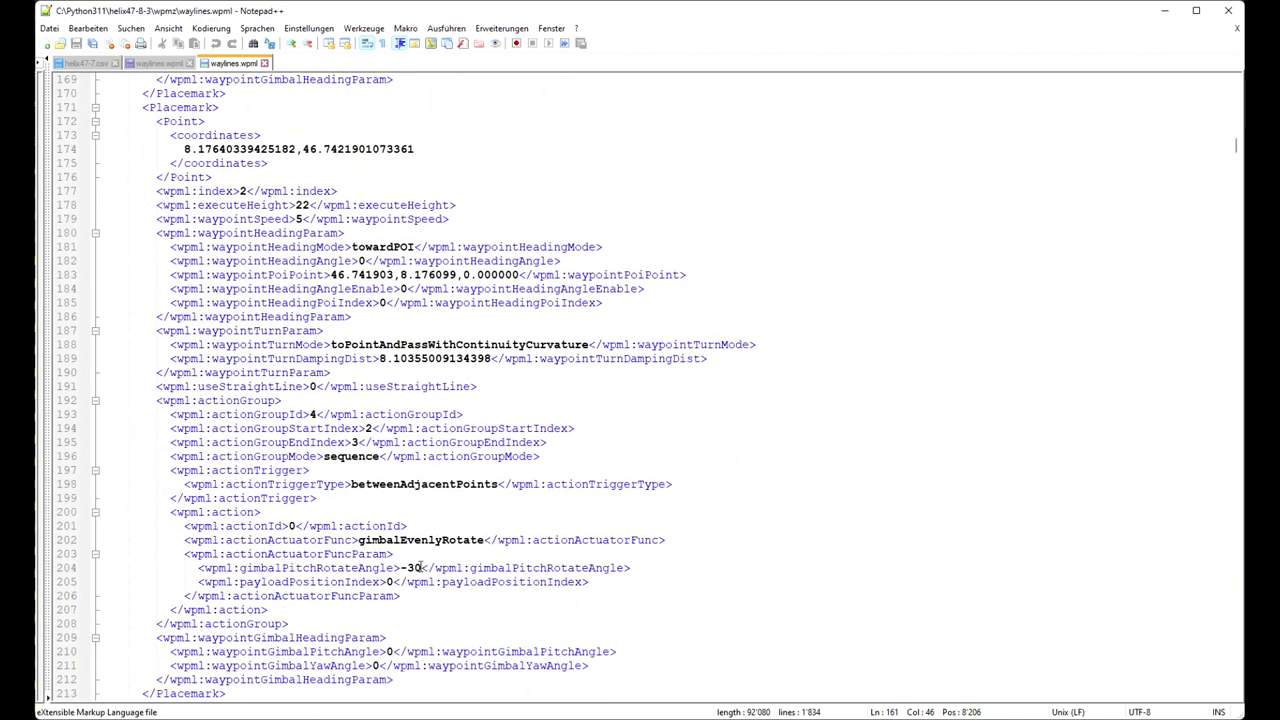
{"action": "scroll", "coordinate": [419, 567], "scroll_direction": "down", "scroll_amount": 13}
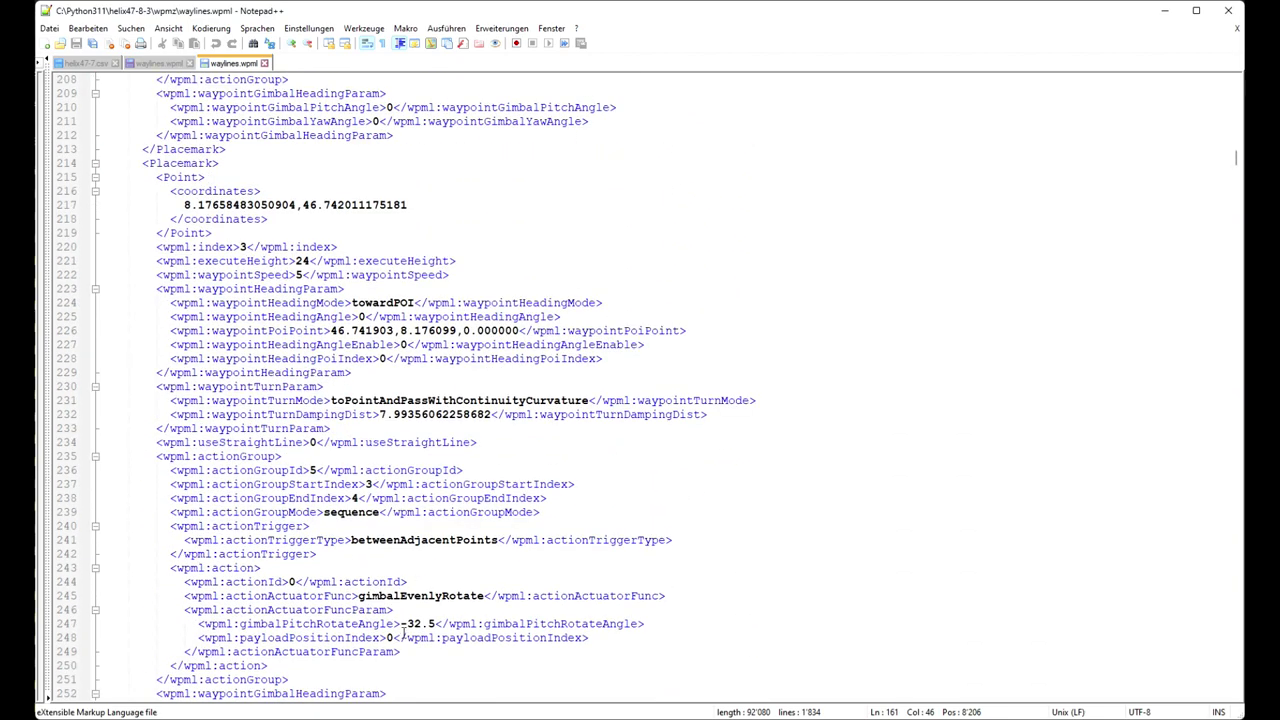
{"action": "scroll", "coordinate": [420, 628], "scroll_direction": "down", "scroll_amount": 19}
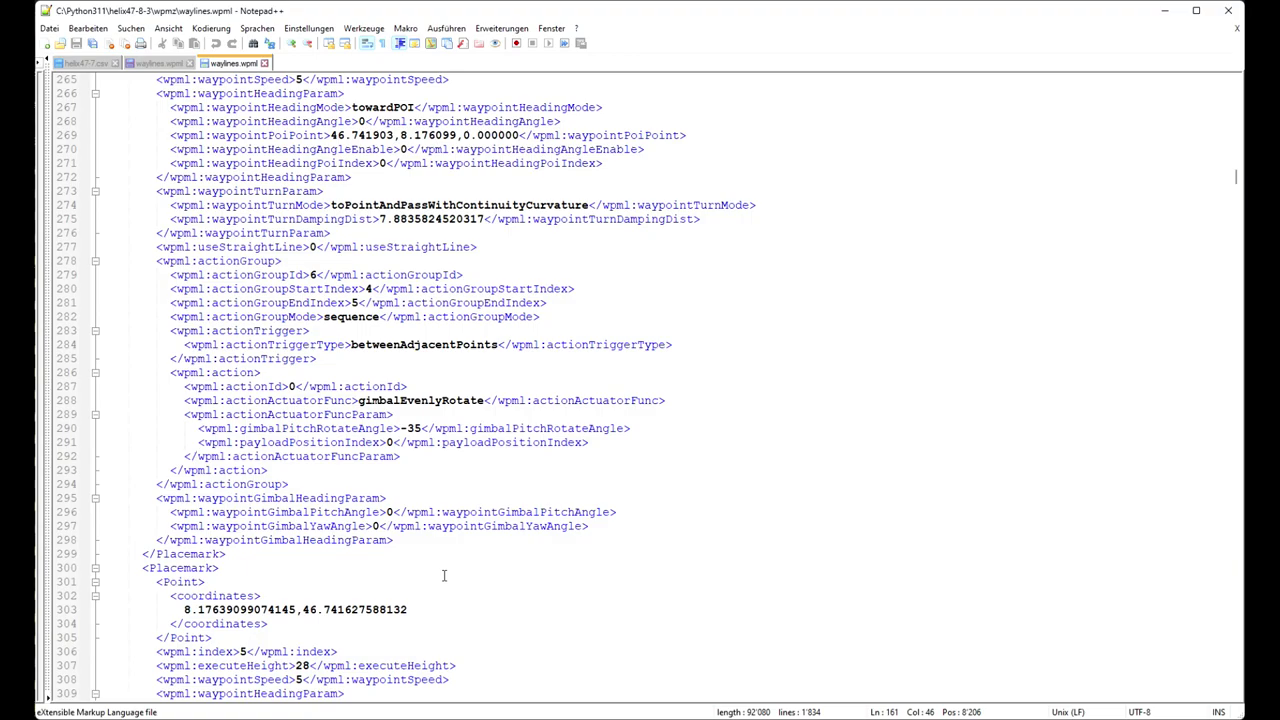
{"action": "scroll", "coordinate": [444, 575], "scroll_direction": "up", "scroll_amount": 20}
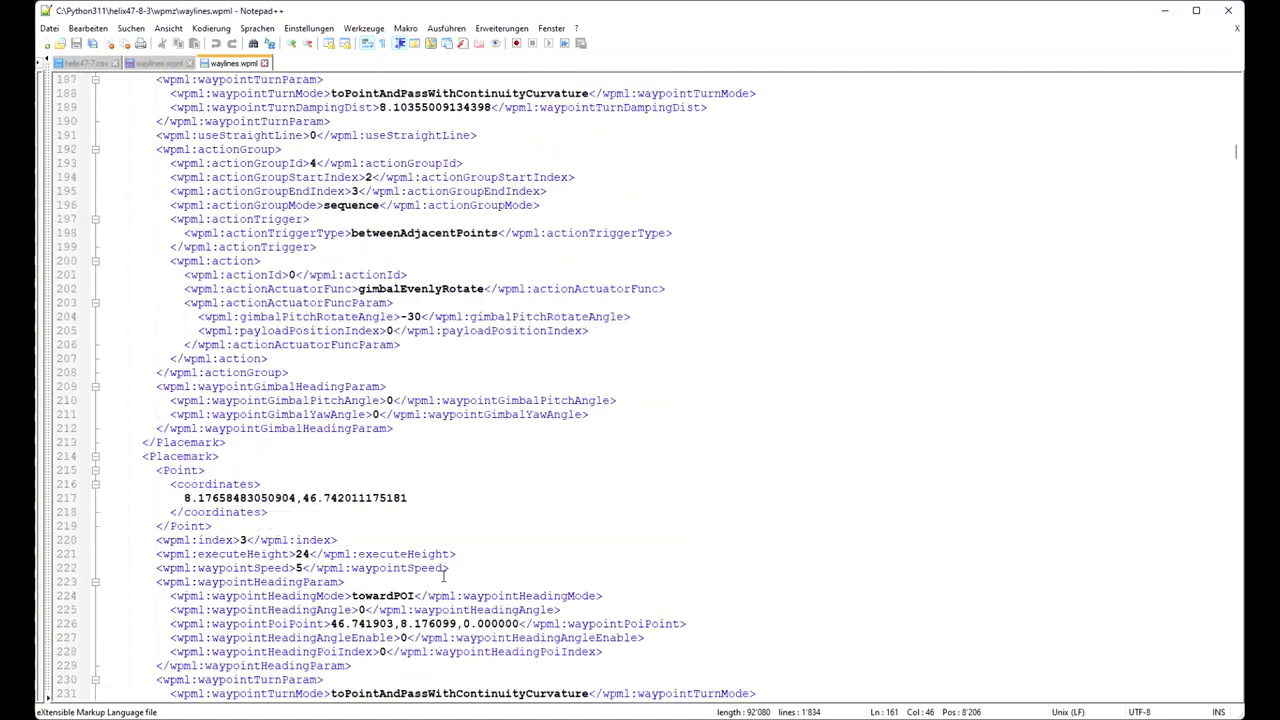
{"action": "scroll", "coordinate": [468, 375], "scroll_direction": "up", "scroll_amount": 20}
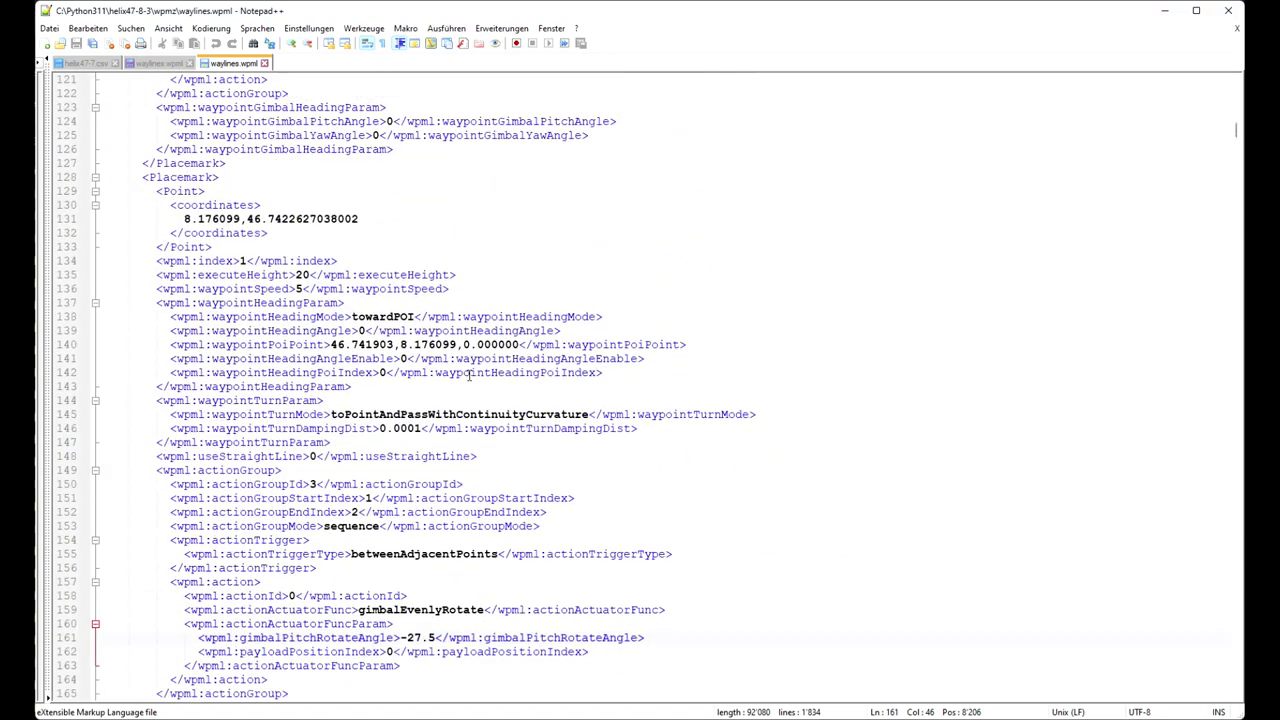
{"action": "scroll", "coordinate": [468, 375], "scroll_direction": "up", "scroll_amount": 20}
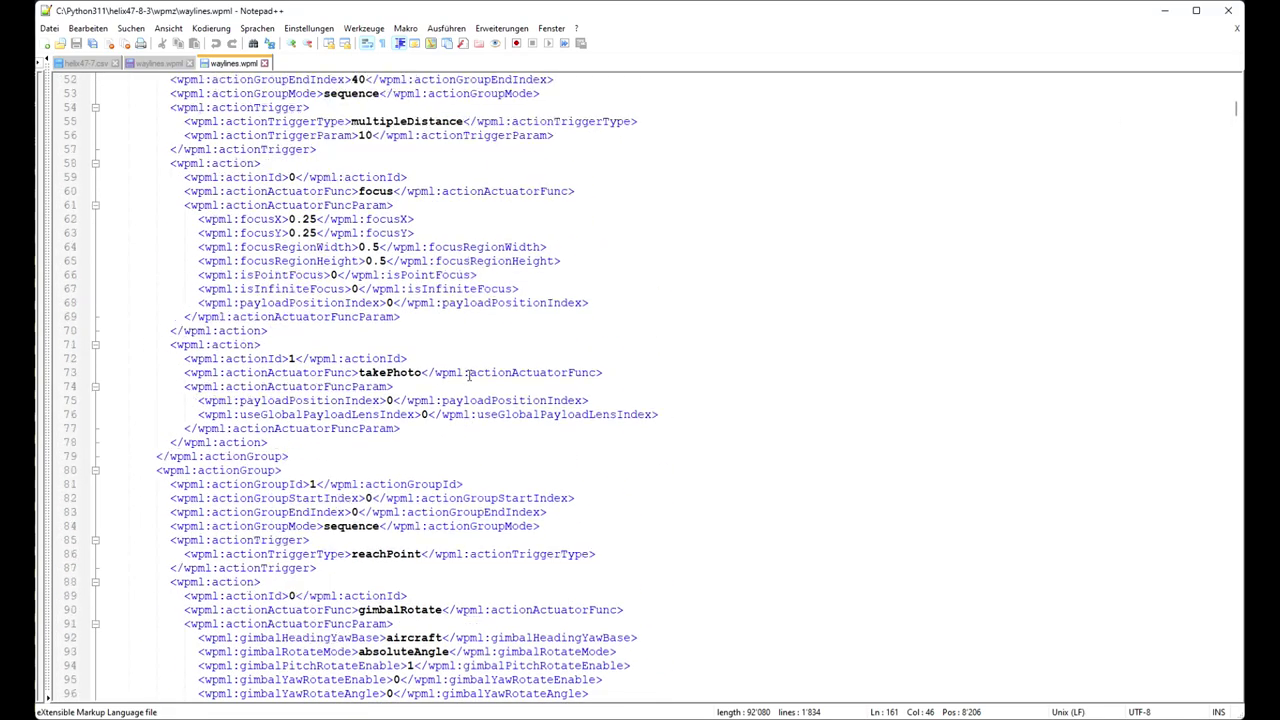
{"action": "scroll", "coordinate": [470, 264], "scroll_direction": "up", "scroll_amount": 1}
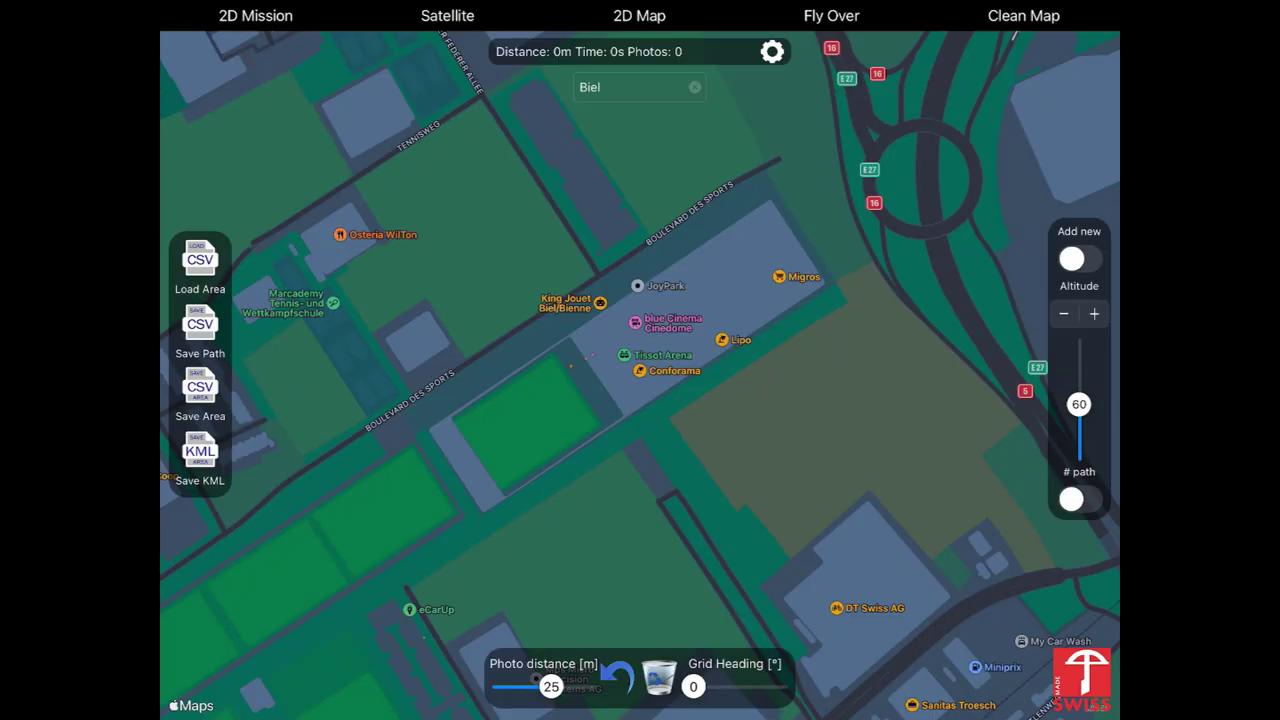
Place four corner pins outlining the survey area around Tissot Arena
{"action": "left_click", "coordinate": [1079, 259]}
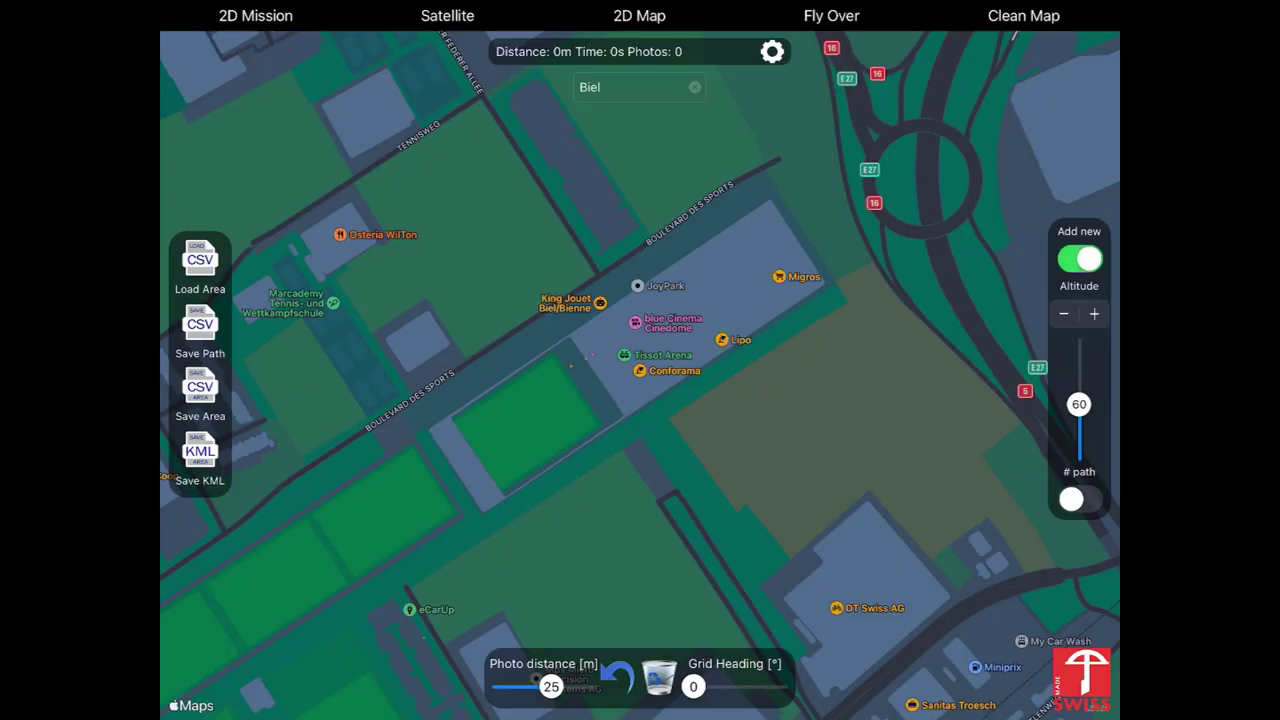
{"action": "left_click", "coordinate": [505, 560]}
{"action": "left_click", "coordinate": [882, 318]}
{"action": "double_click", "coordinate": [882, 318]}
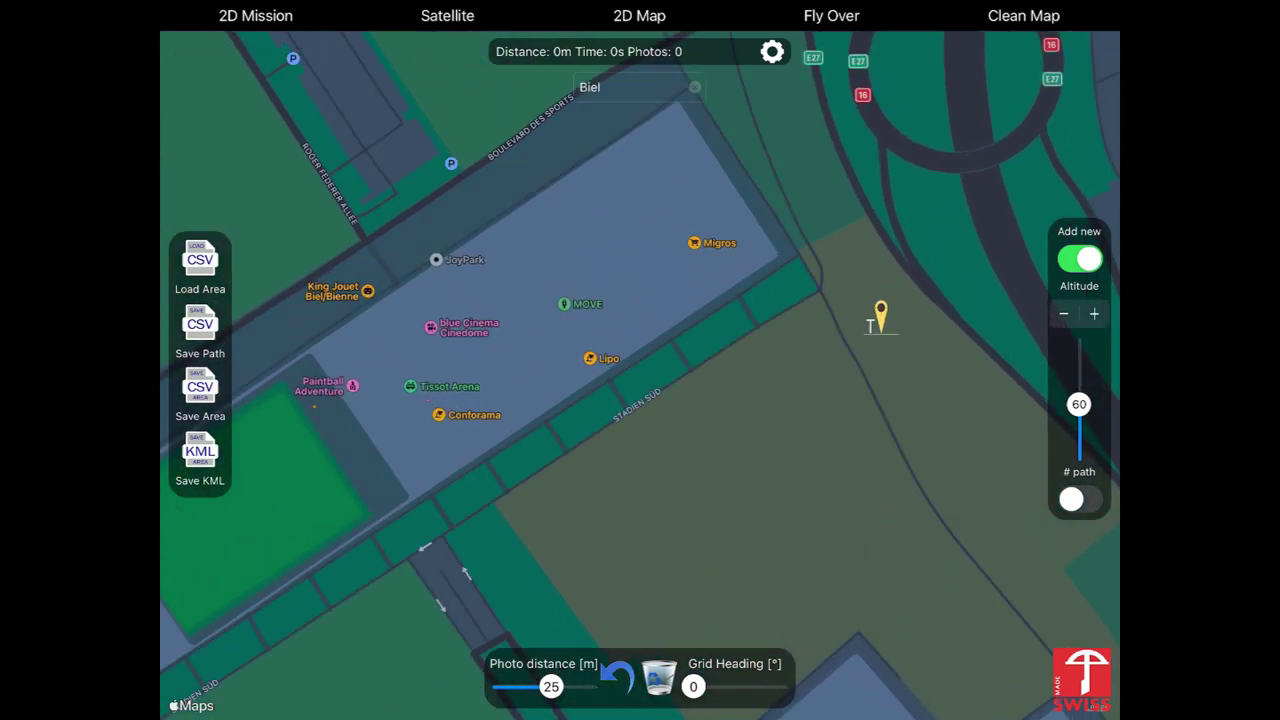
{"action": "scroll", "coordinate": [903, 419], "scroll_direction": "down", "scroll_amount": 3}
{"action": "left_click", "coordinate": [740, 128]}
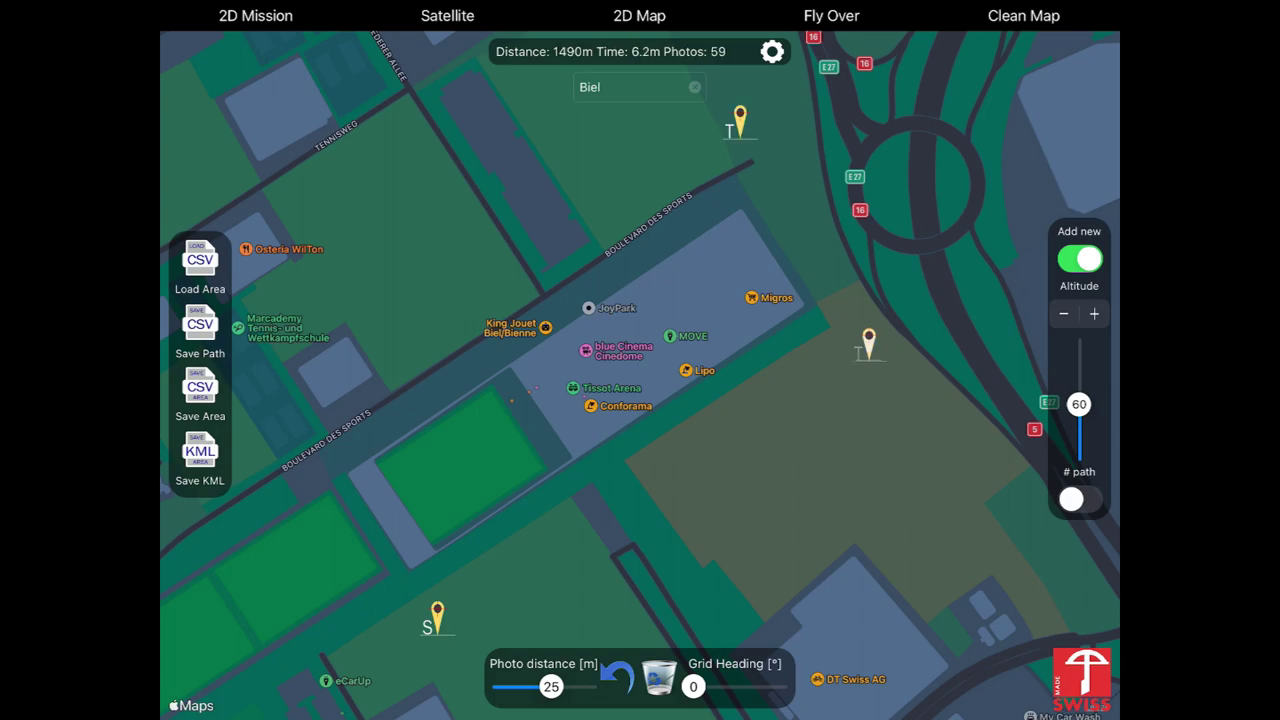
{"action": "left_click", "coordinate": [292, 404]}
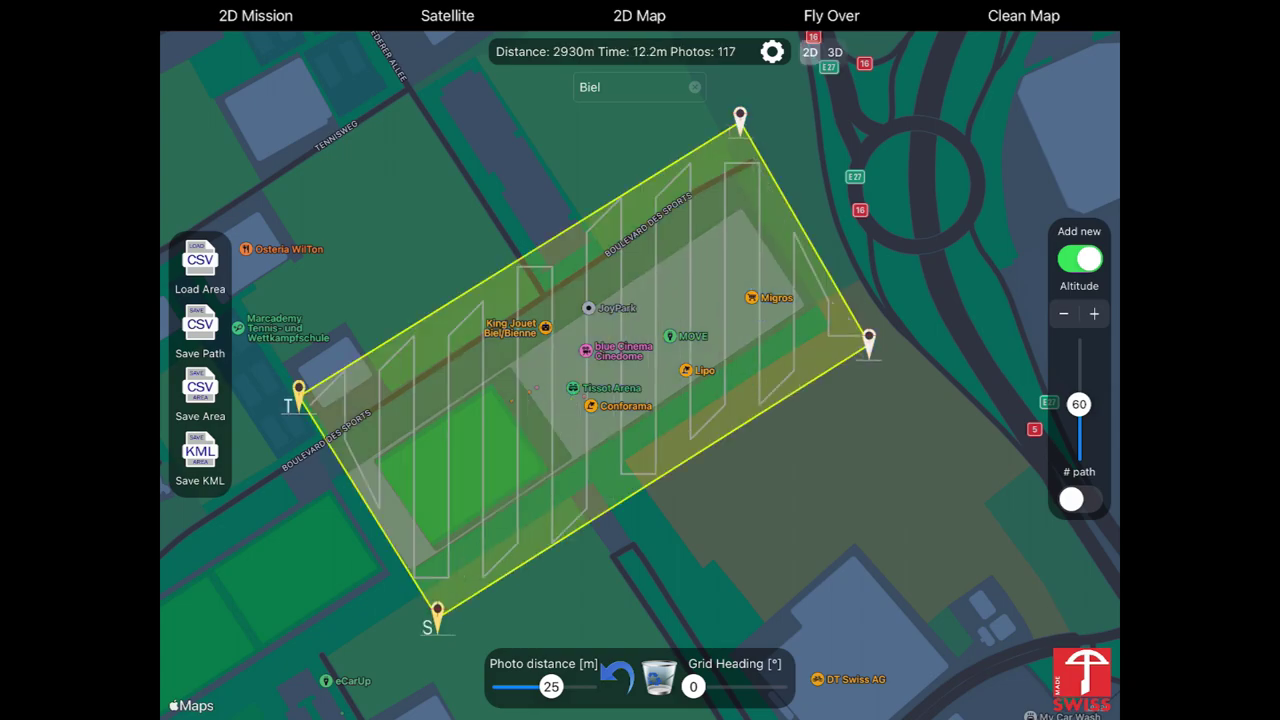
Make the path a crosshatch grid with 50° heading and 28 m photo distance
{"action": "left_click", "coordinate": [1080, 499]}
{"action": "left_click_drag", "start_coordinate": [693, 686], "coordinate": [716, 686]}
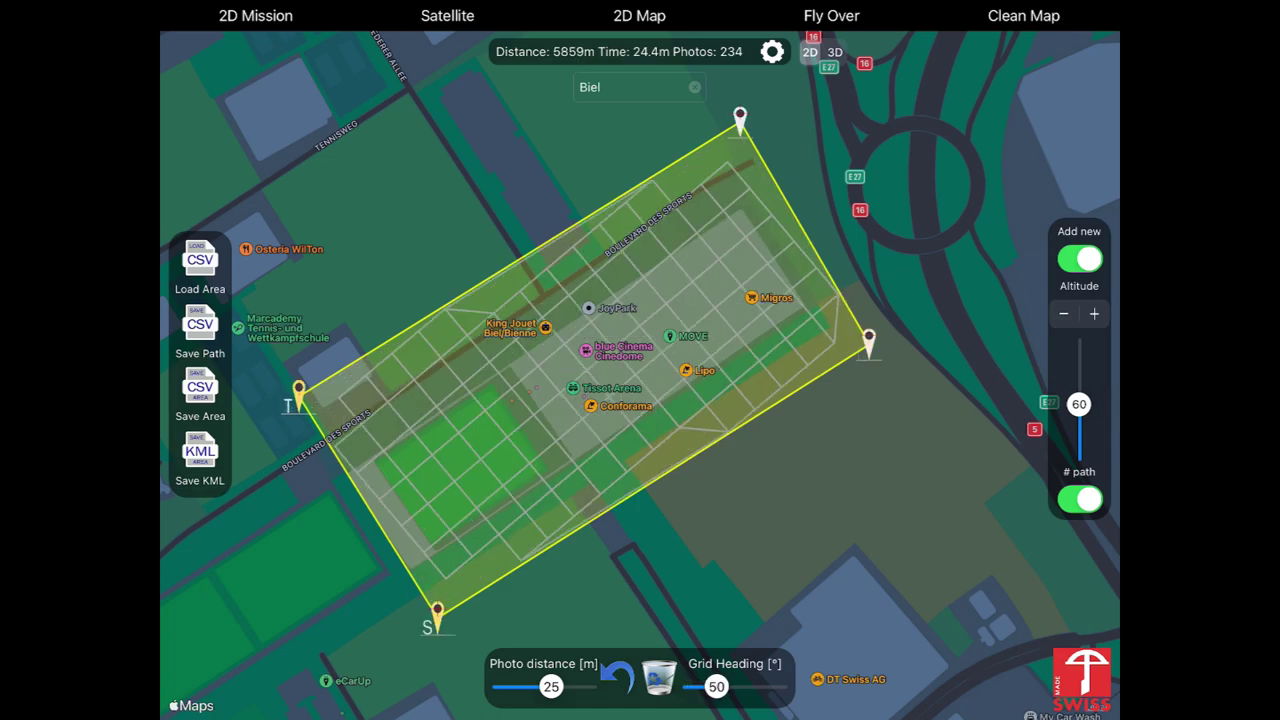
{"action": "mouse_move", "coordinate": [551, 686]}
{"action": "left_mouse_down"}
{"action": "mouse_move", "coordinate": [540, 686]}
{"action": "mouse_move", "coordinate": [558, 686]}
{"action": "left_mouse_up"}
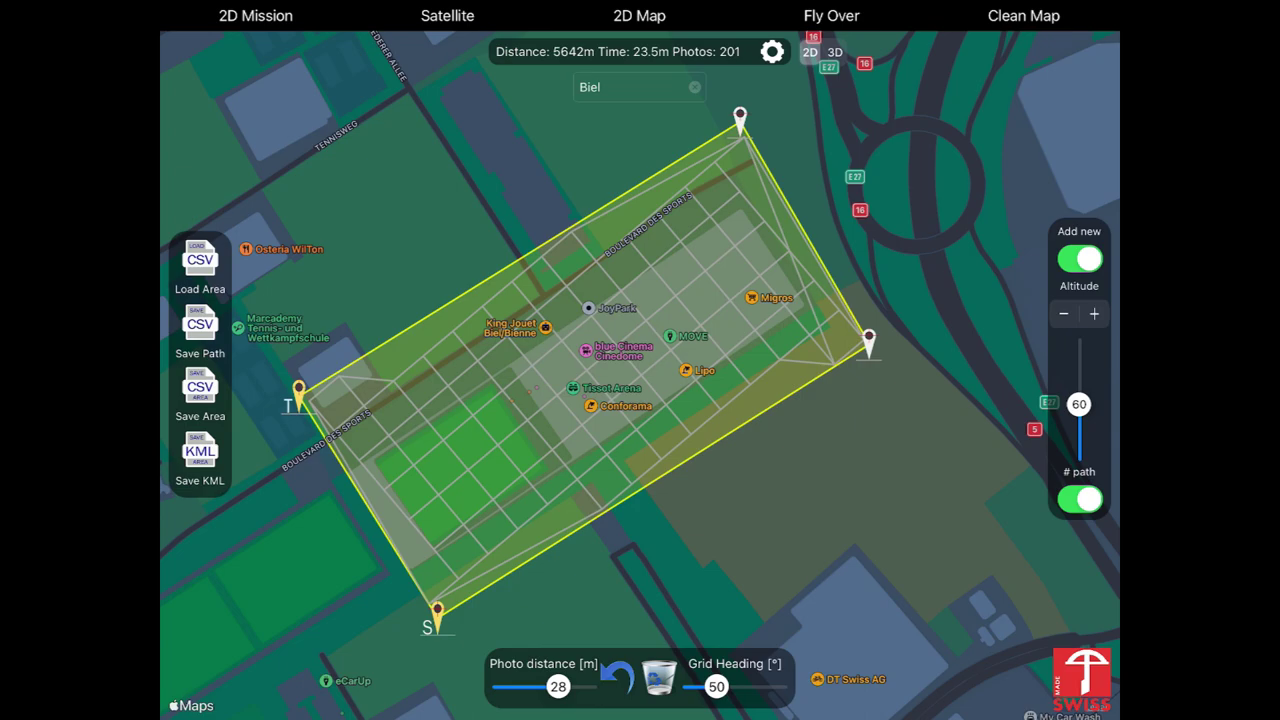
{"action": "left_click", "coordinate": [772, 52]}
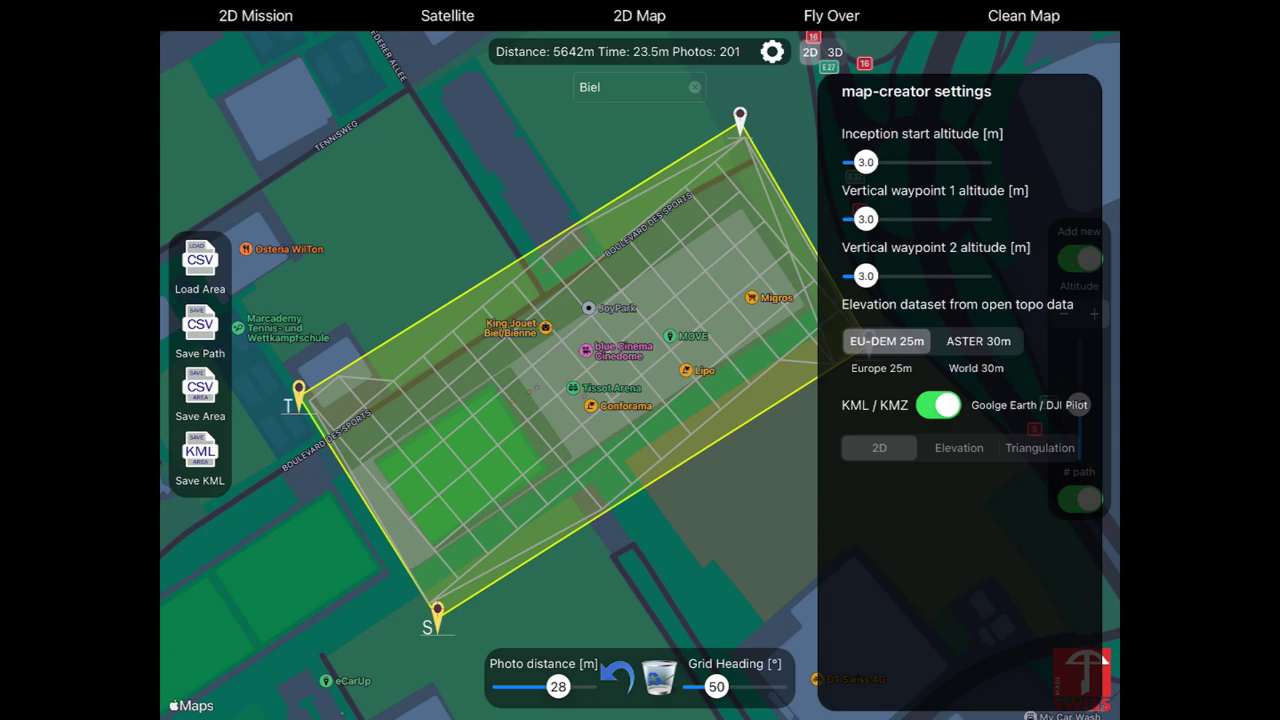
Use ASTER 30m elevation data and keep KML / KMZ output enabled
{"action": "left_click", "coordinate": [978, 341]}
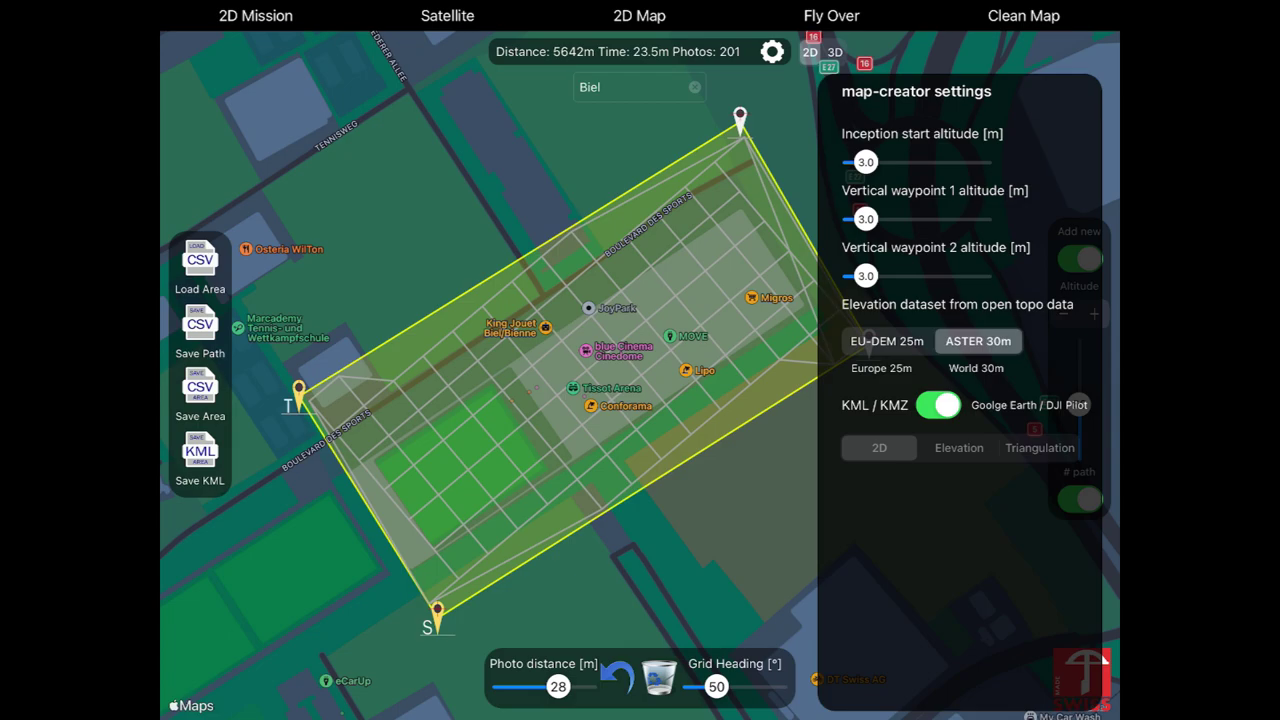
{"action": "left_click", "coordinate": [938, 405]}
{"action": "left_click", "coordinate": [938, 405]}
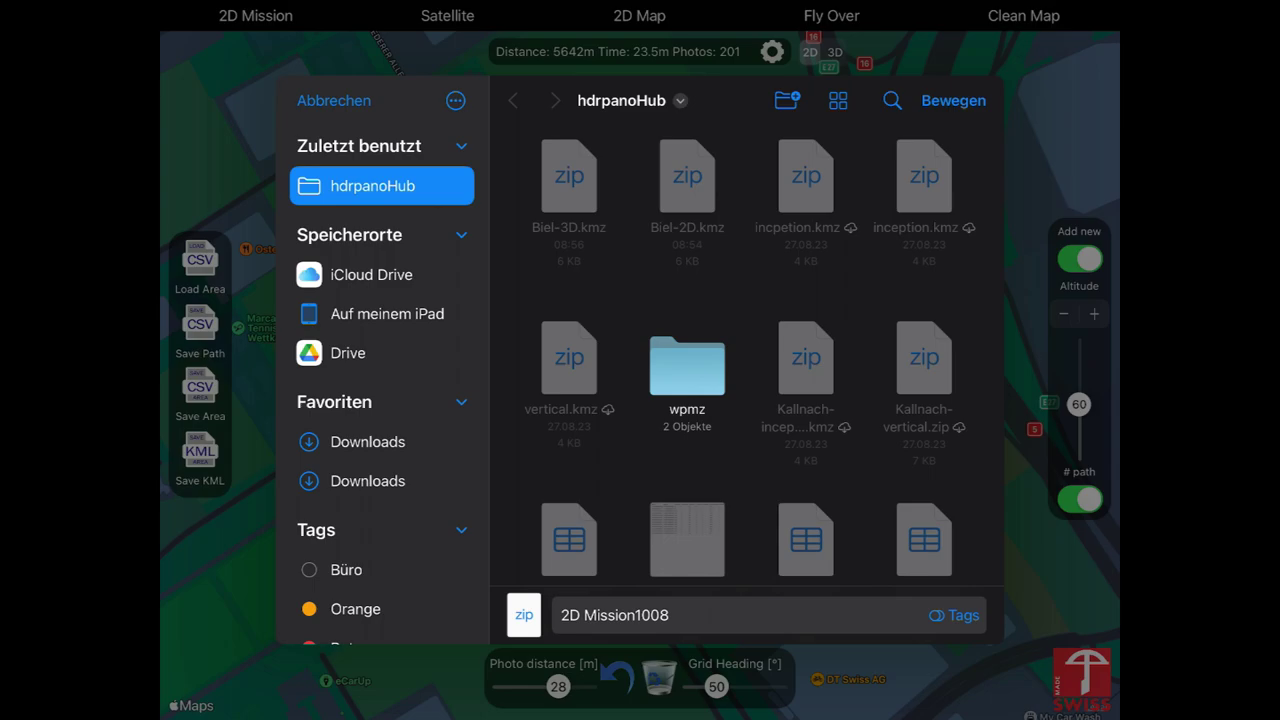
Save the 2D grid mission to Google Drive as Biel-2D
{"action": "left_click", "coordinate": [348, 352]}
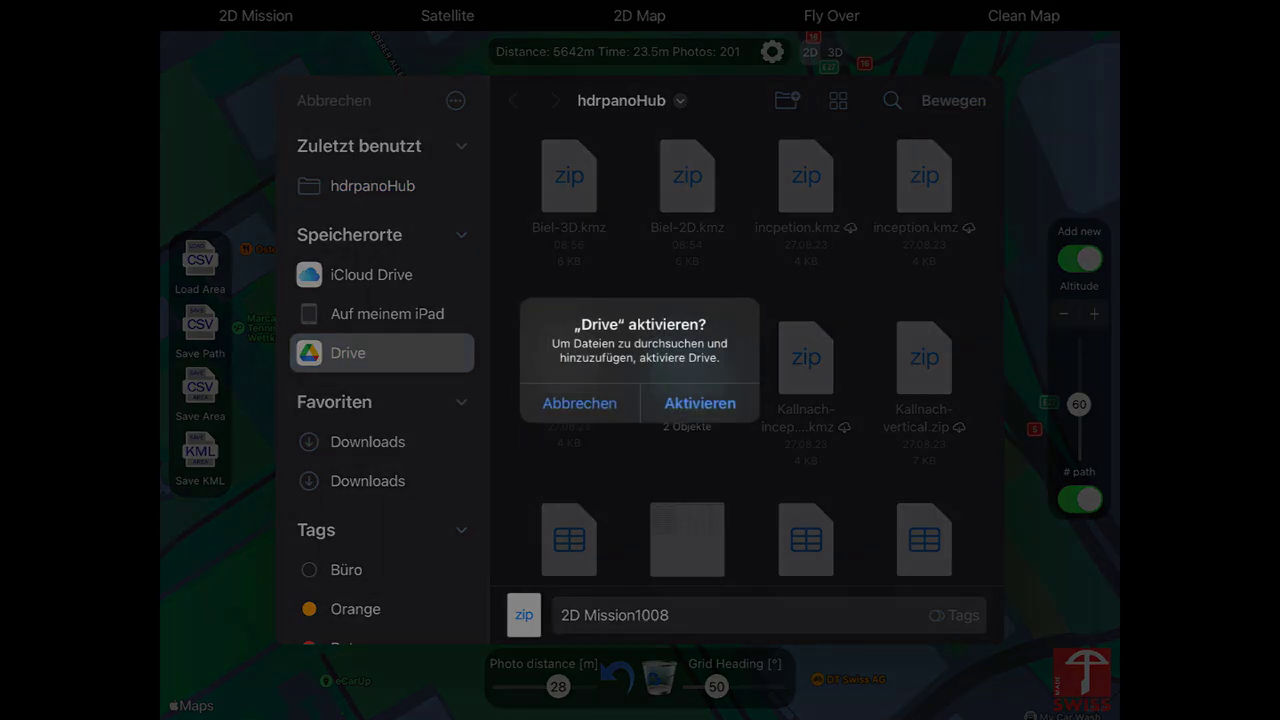
{"action": "left_click", "coordinate": [700, 403]}
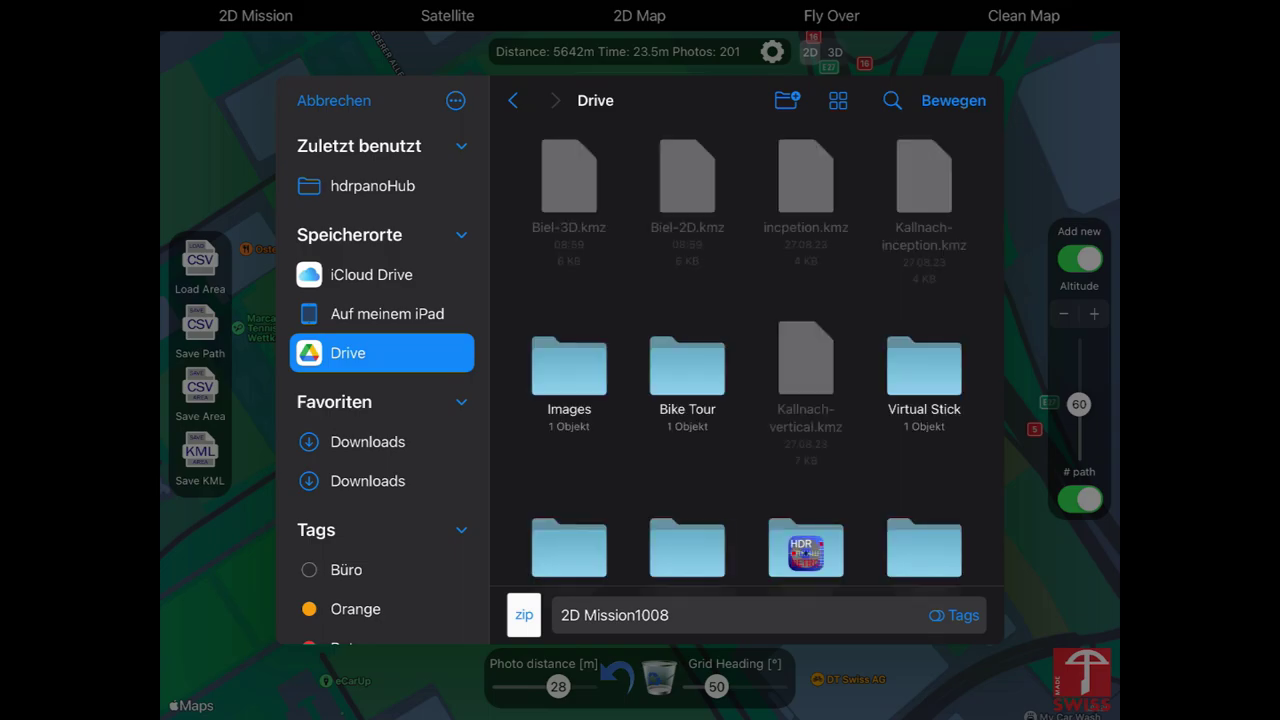
{"action": "left_click", "coordinate": [614, 615]}
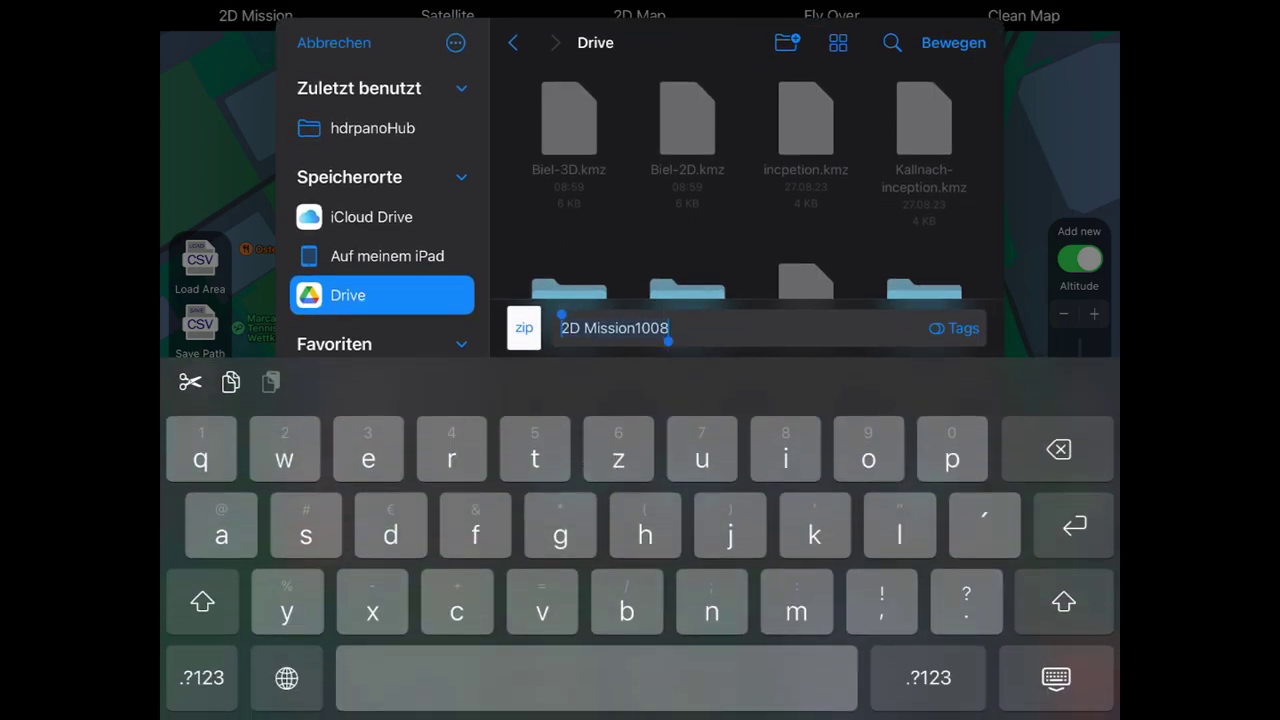
{"action": "type", "text": "Bi"}
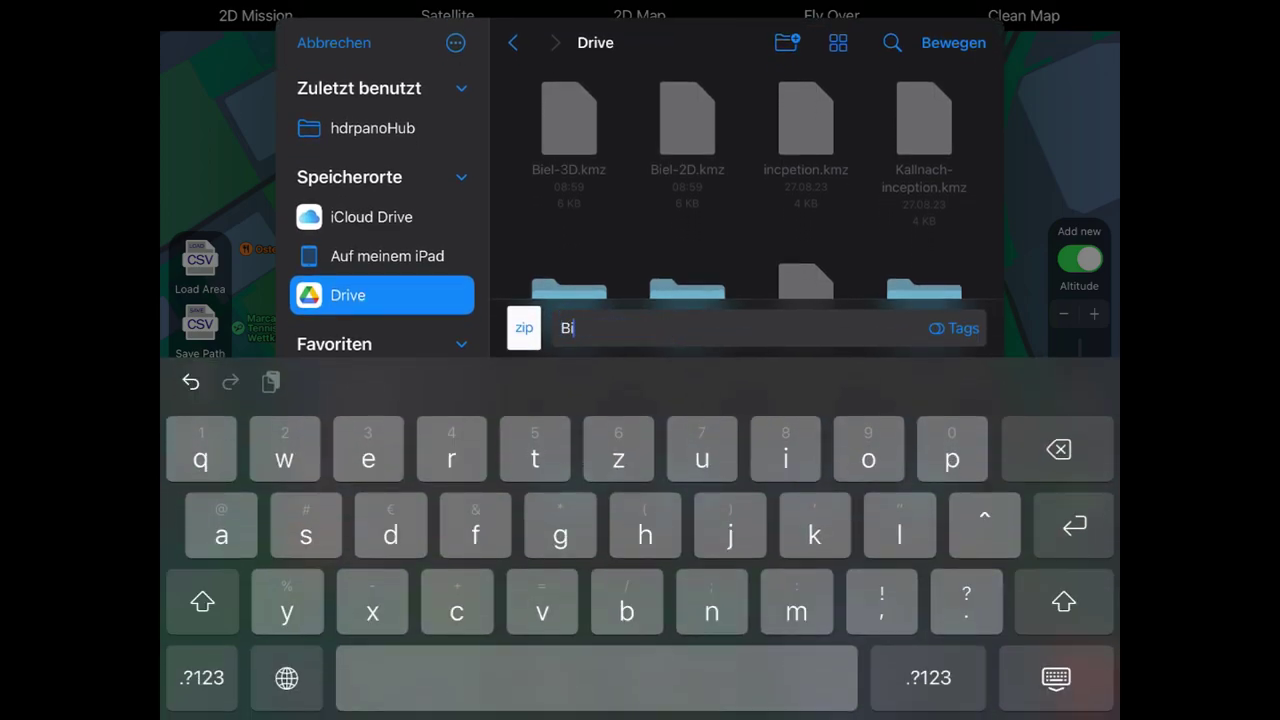
{"action": "type", "text": "el-"}
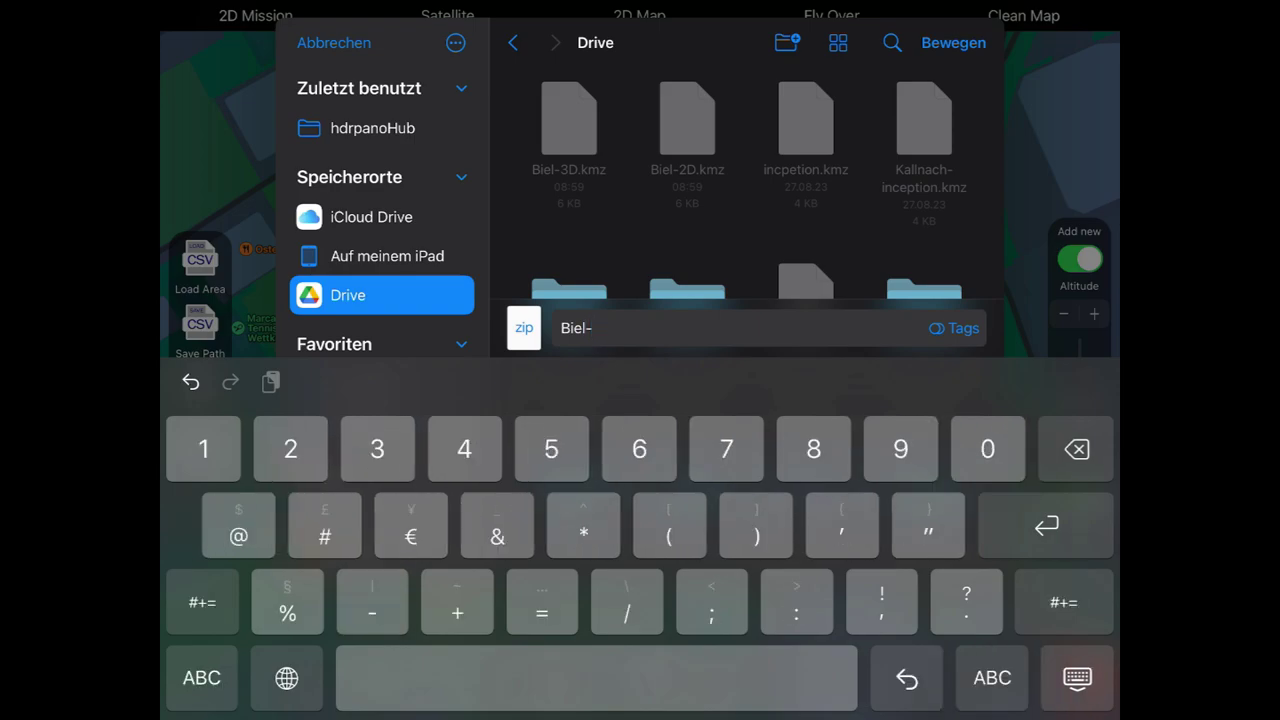
{"action": "type", "text": "2"}
{"action": "left_click", "coordinate": [992, 677]}
{"action": "type", "text": "D"}
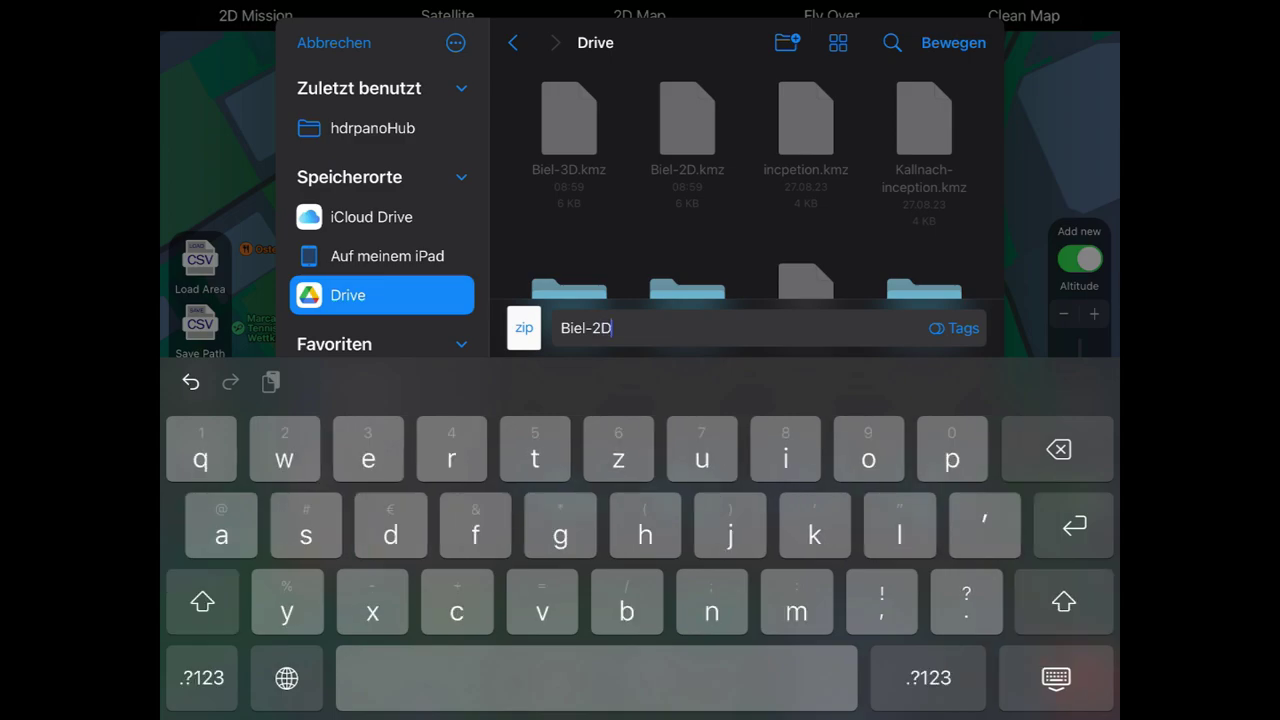
{"action": "left_click", "coordinate": [953, 42]}
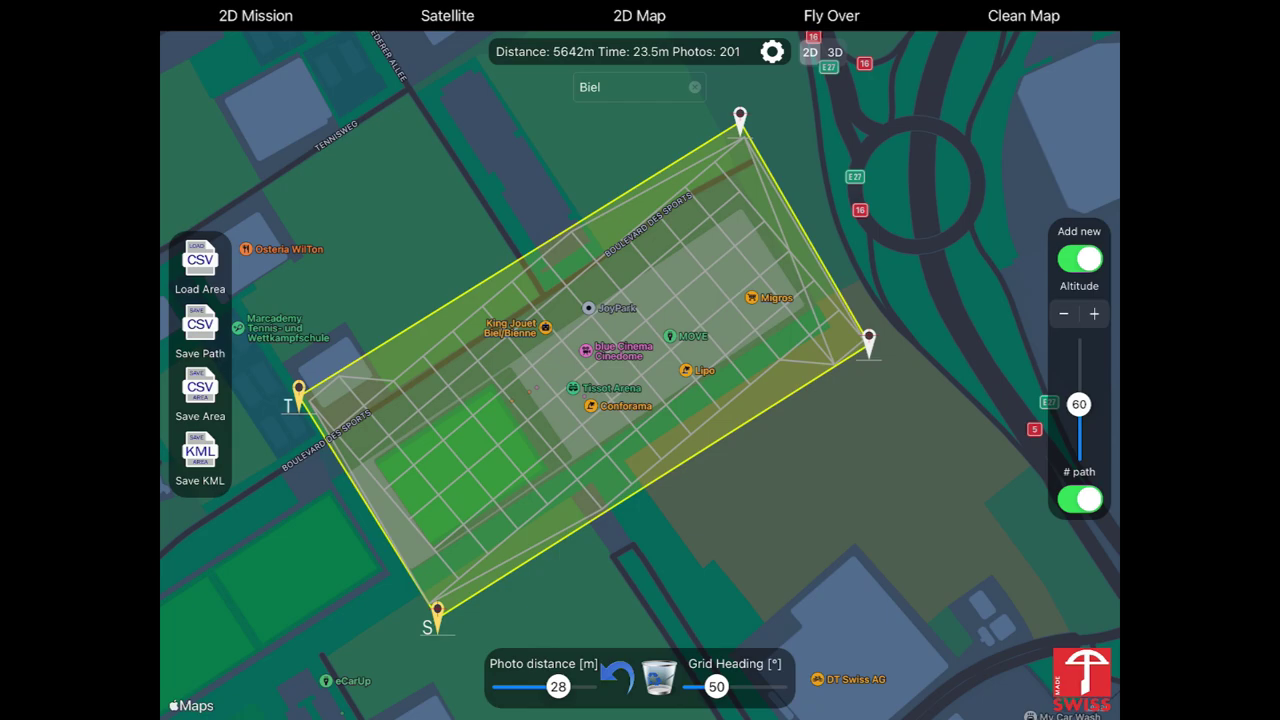
{"action": "left_click", "coordinate": [256, 15]}
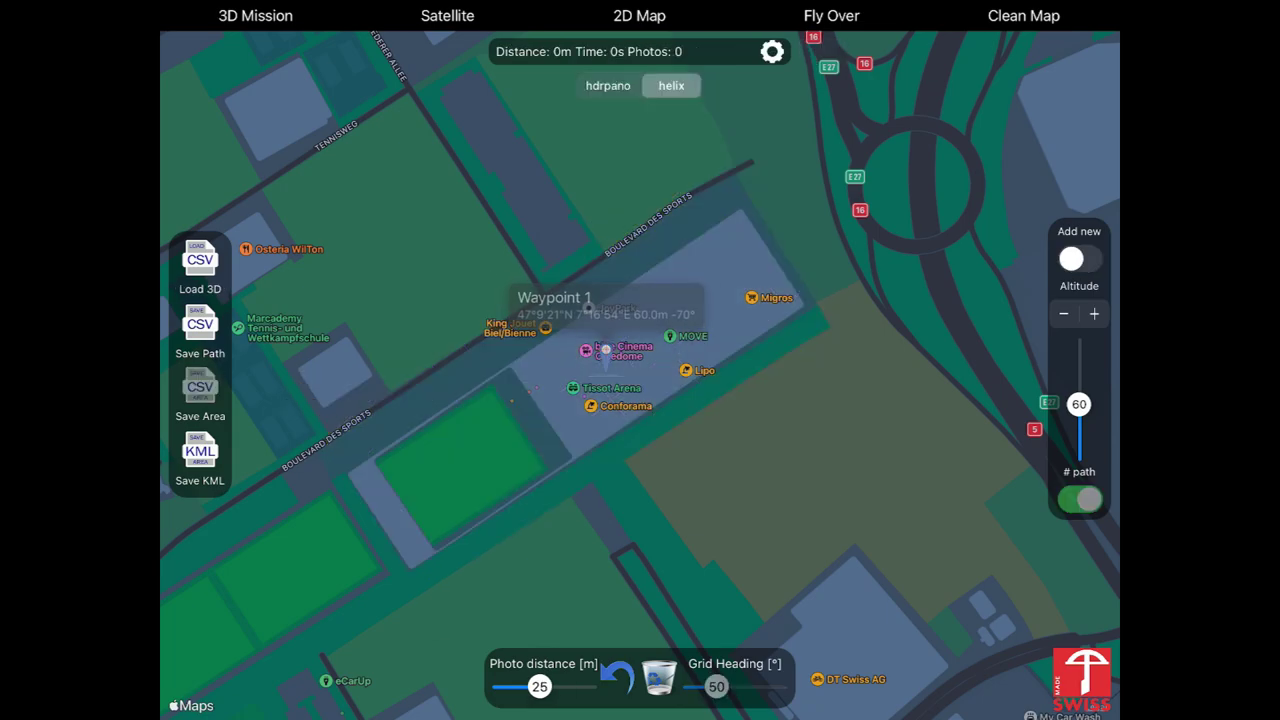
Generate a 98-photo helix mission around the pin at altitude 37
{"action": "left_click", "coordinate": [1071, 259]}
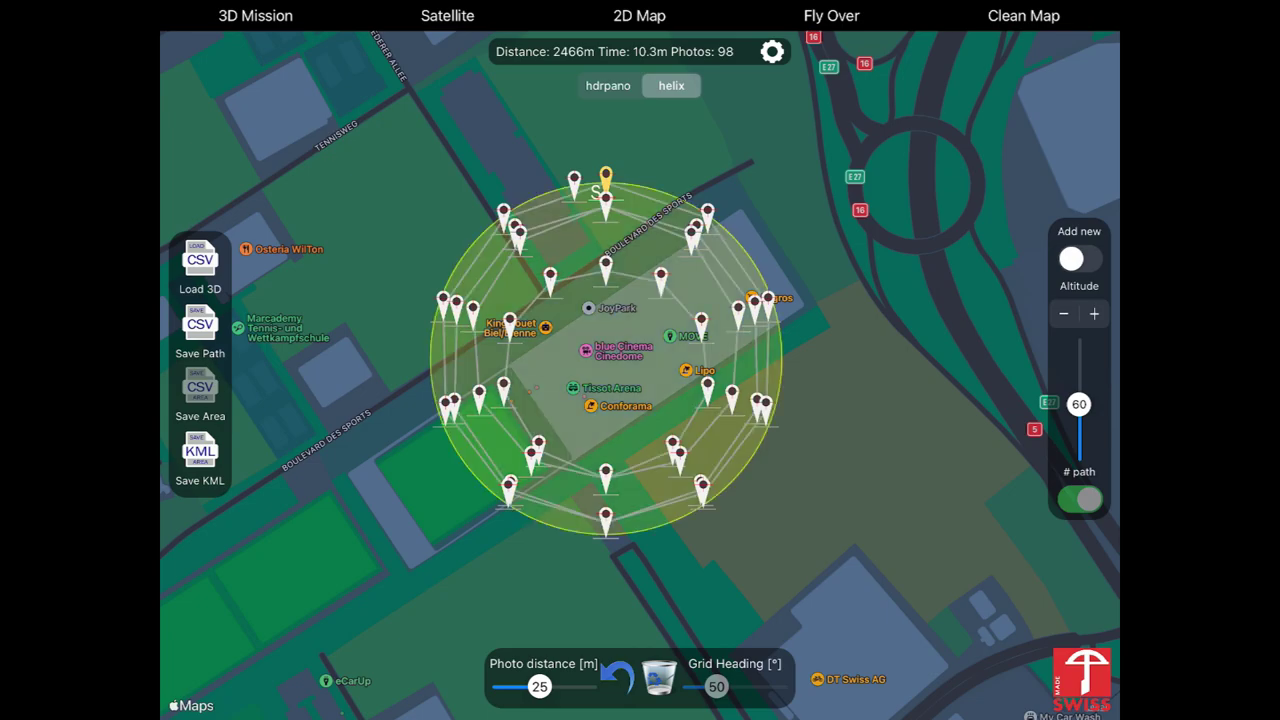
{"action": "left_click_drag", "start_coordinate": [1079, 404], "coordinate": [1079, 425]}
{"action": "left_click", "coordinate": [200, 450]}
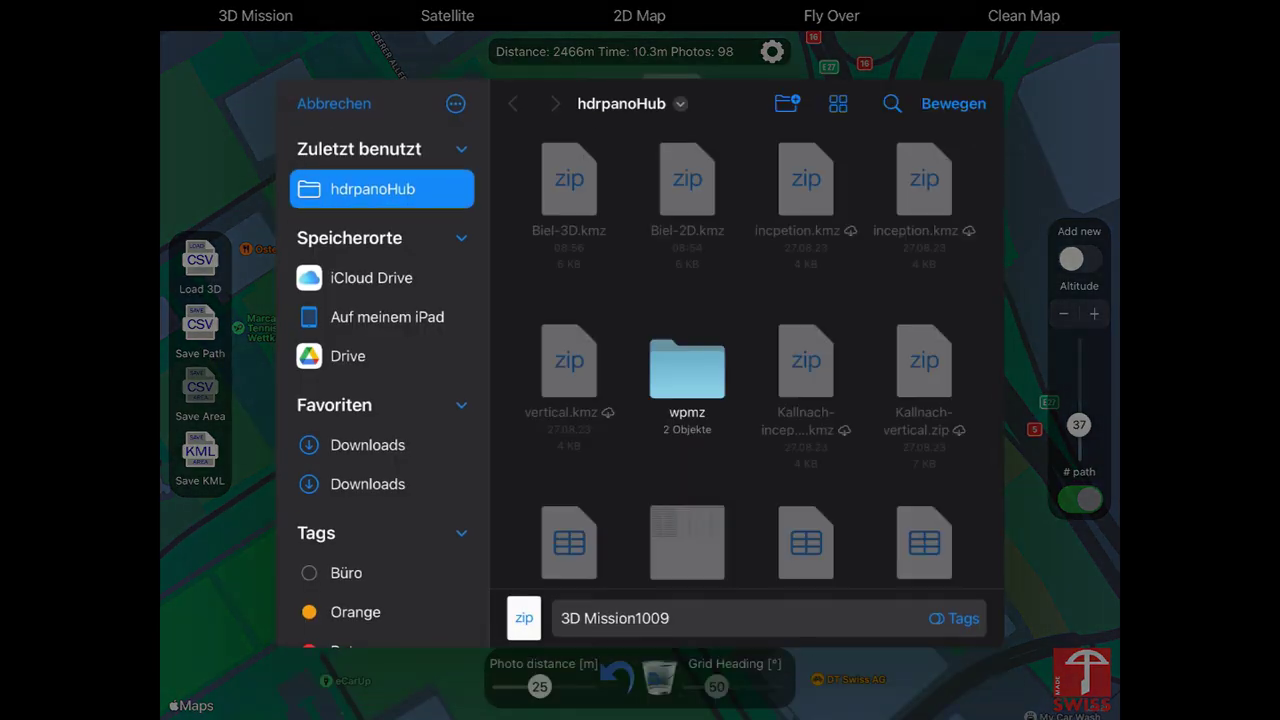
Save the helix mission to Drive as Biel-3D, then begin a Vertical mission
{"action": "left_click", "coordinate": [348, 353]}
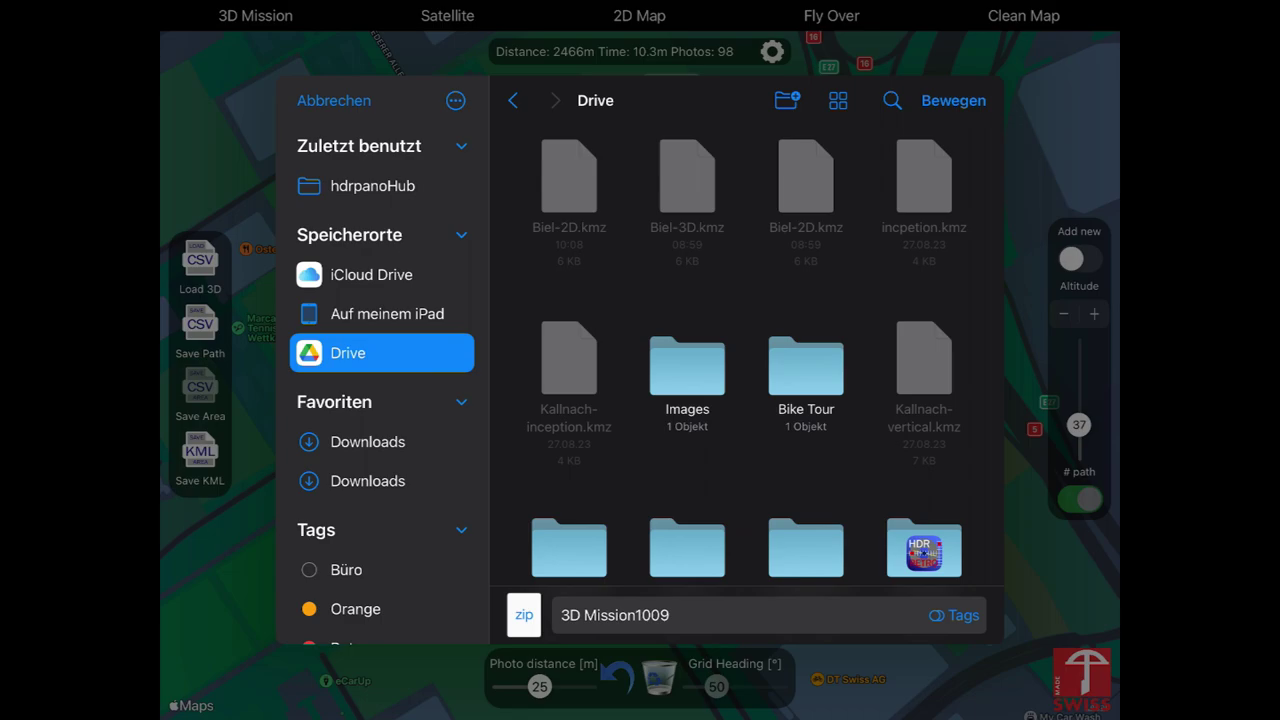
{"action": "left_click", "coordinate": [615, 615]}
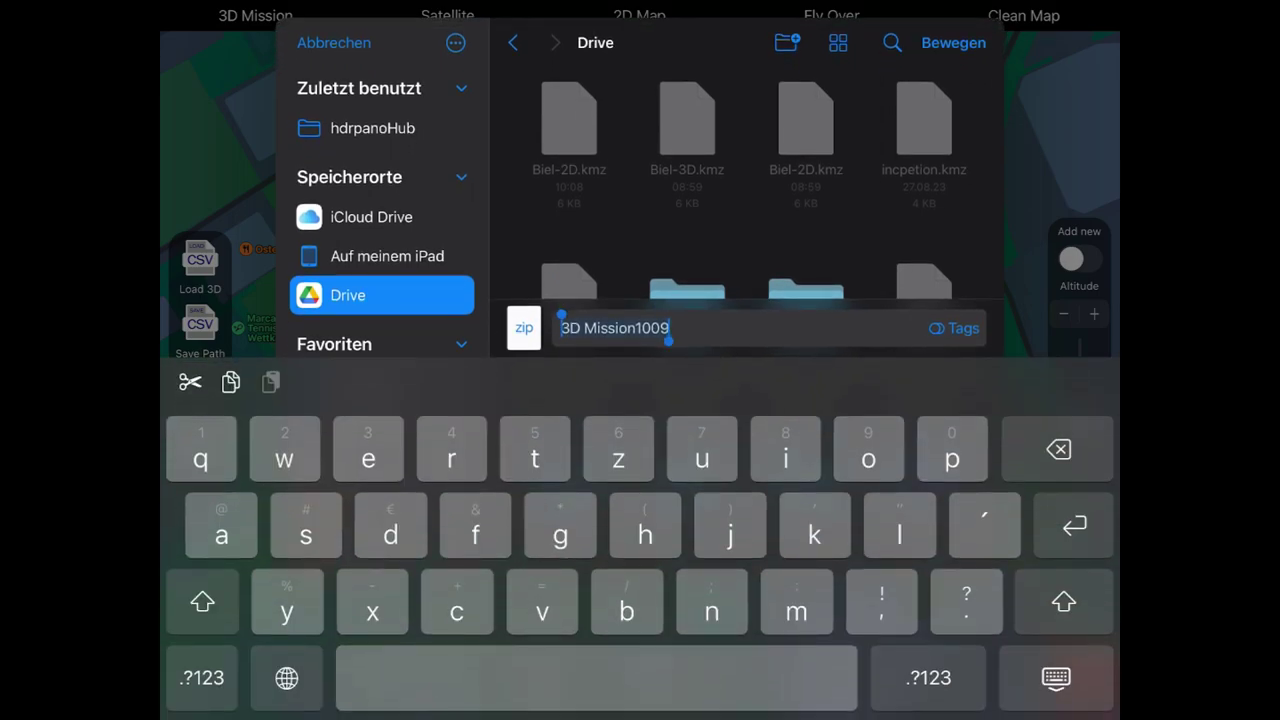
{"action": "key", "text": "BackSpace"}
{"action": "type", "text": "B"}
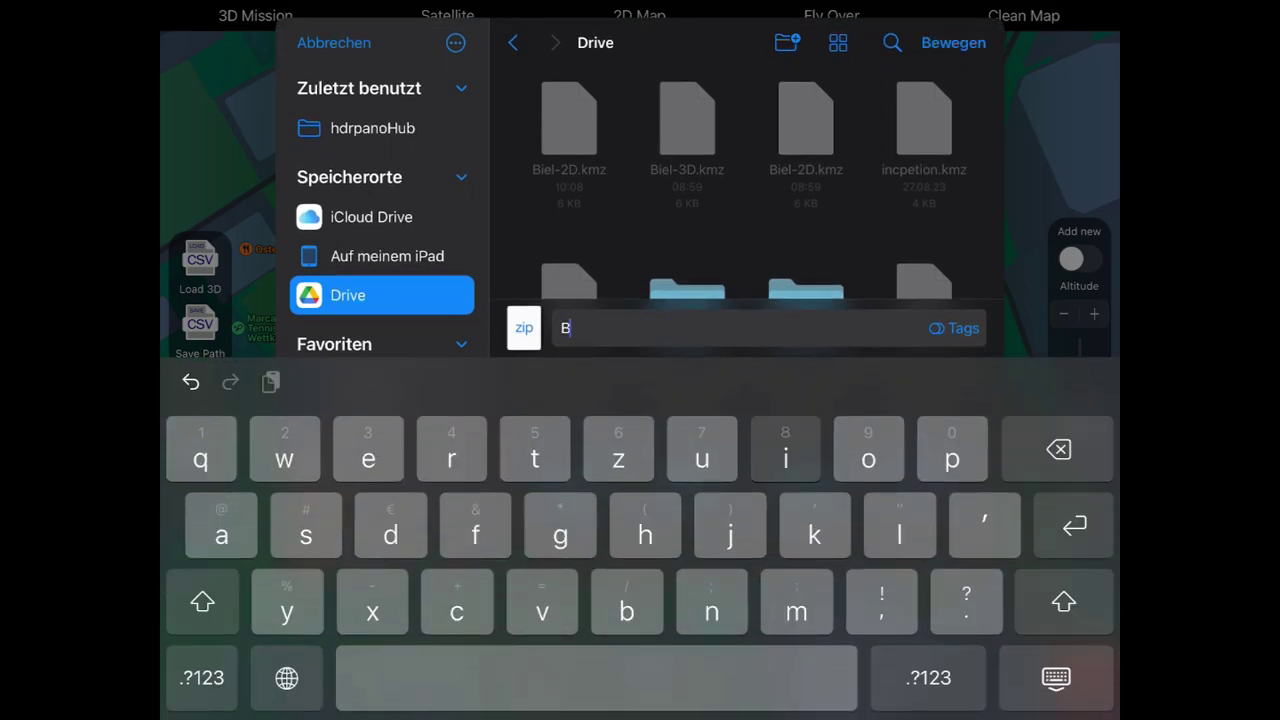
{"action": "type", "text": "iel-"}
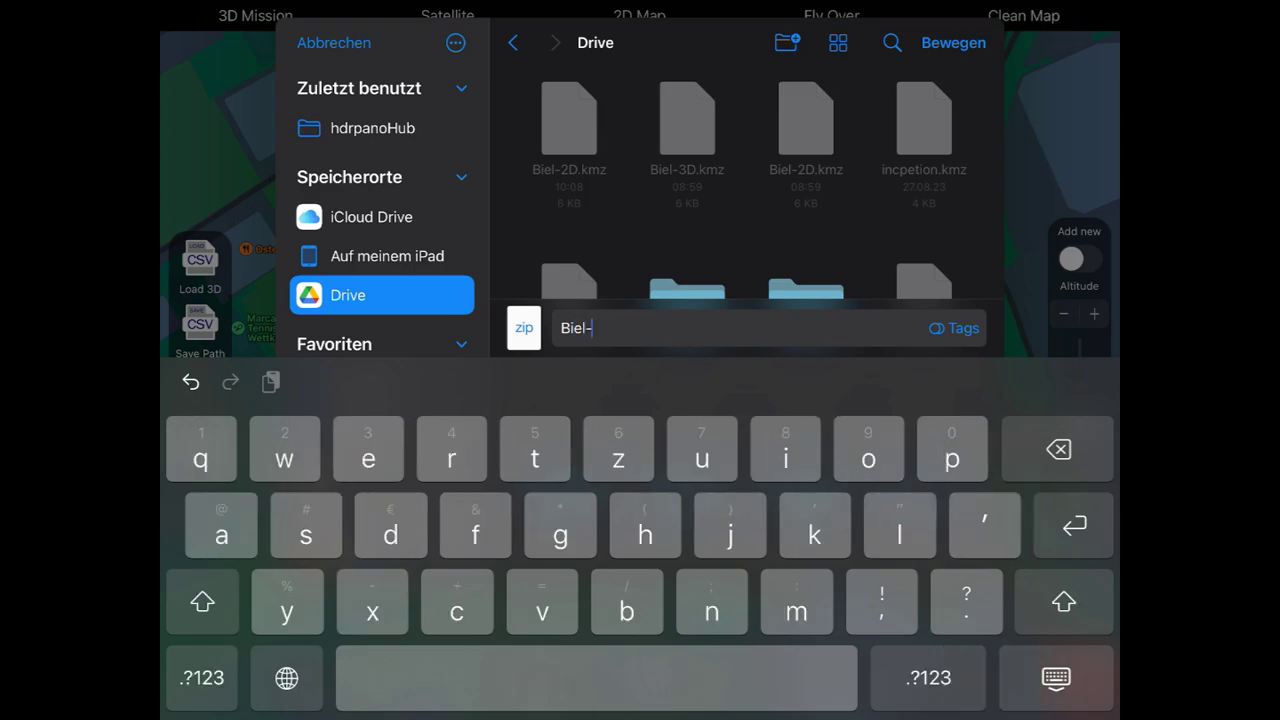
{"action": "type", "text": "3"}
{"action": "key", "text": "shift"}
{"action": "type", "text": "D"}
{"action": "key", "text": "Return"}
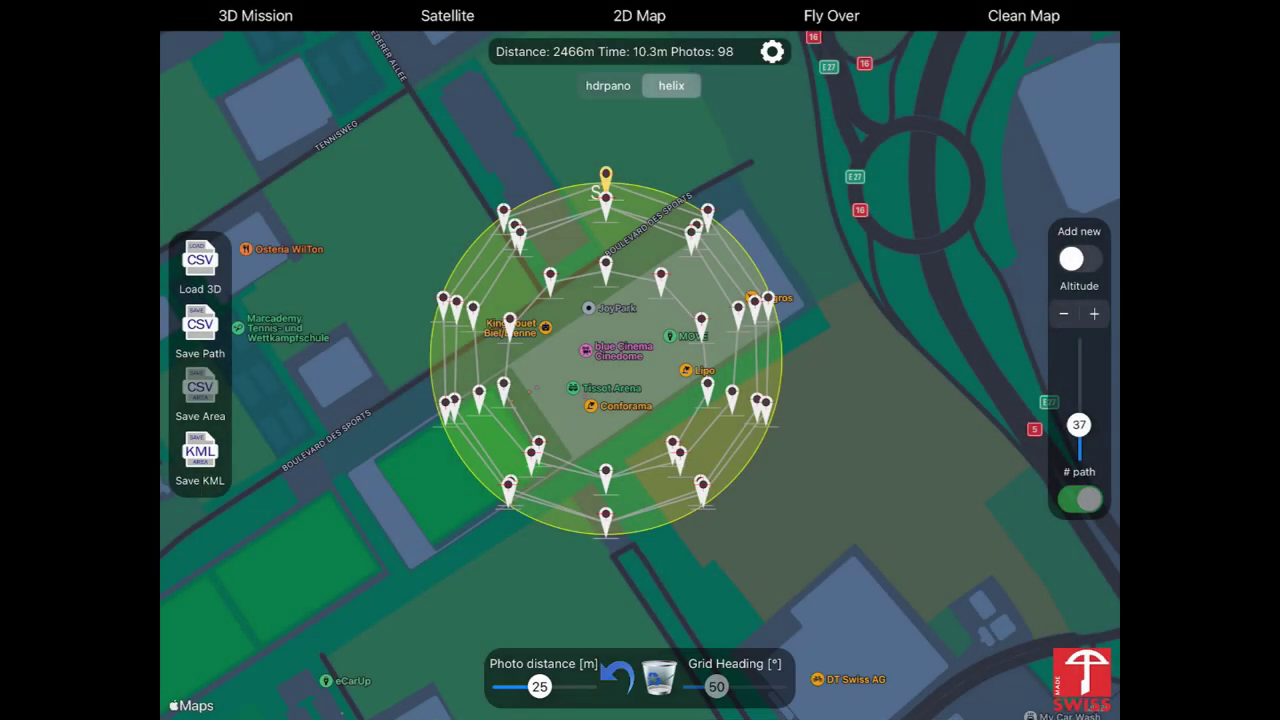
{"action": "left_click", "coordinate": [255, 15]}
{"action": "left_click", "coordinate": [435, 612]}
Place the second Vertical marker, set photo distance to 5, and rename the Drive save file
{"action": "left_click", "coordinate": [850, 358]}
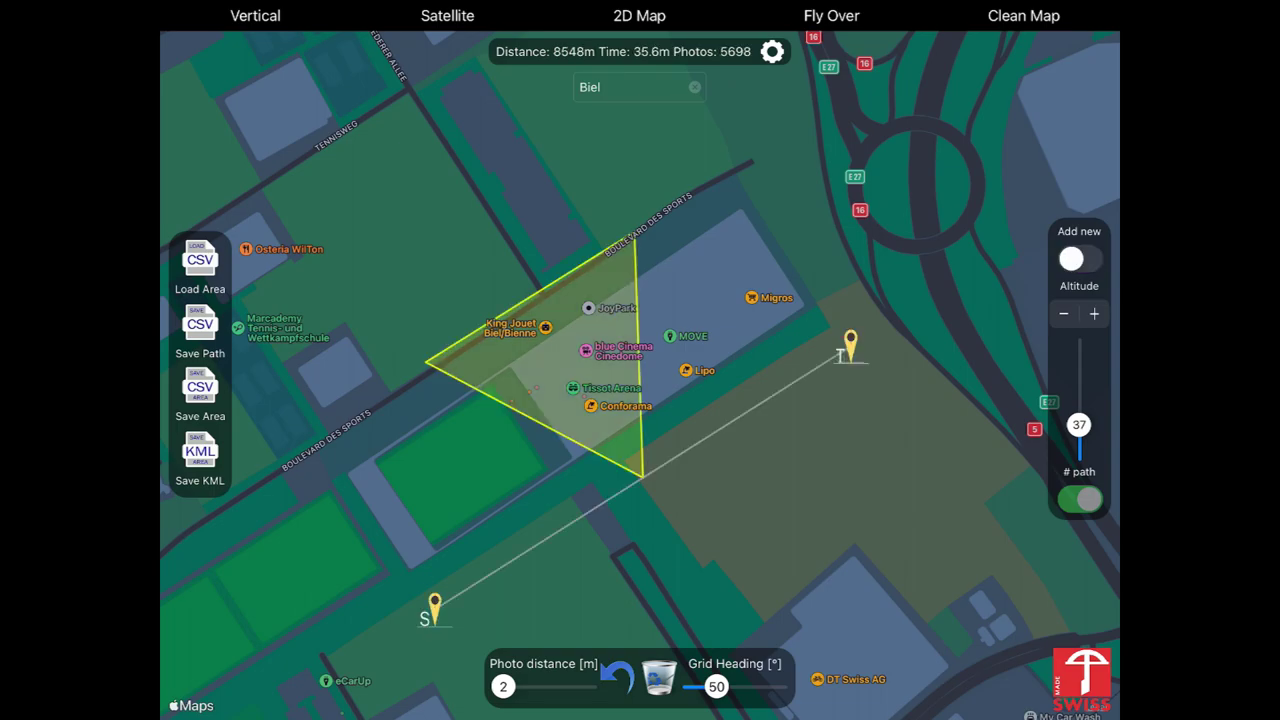
{"action": "left_click_drag", "start_coordinate": [503, 686], "coordinate": [525, 686]}
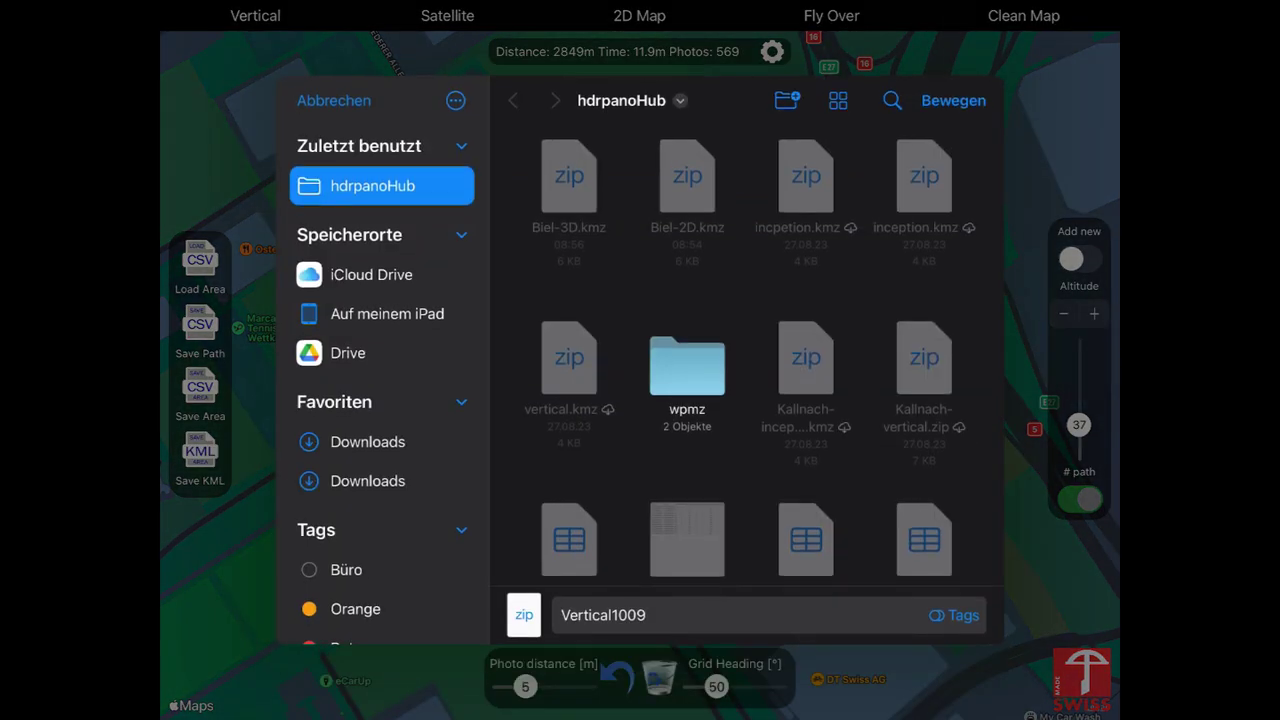
{"action": "left_click", "coordinate": [381, 353]}
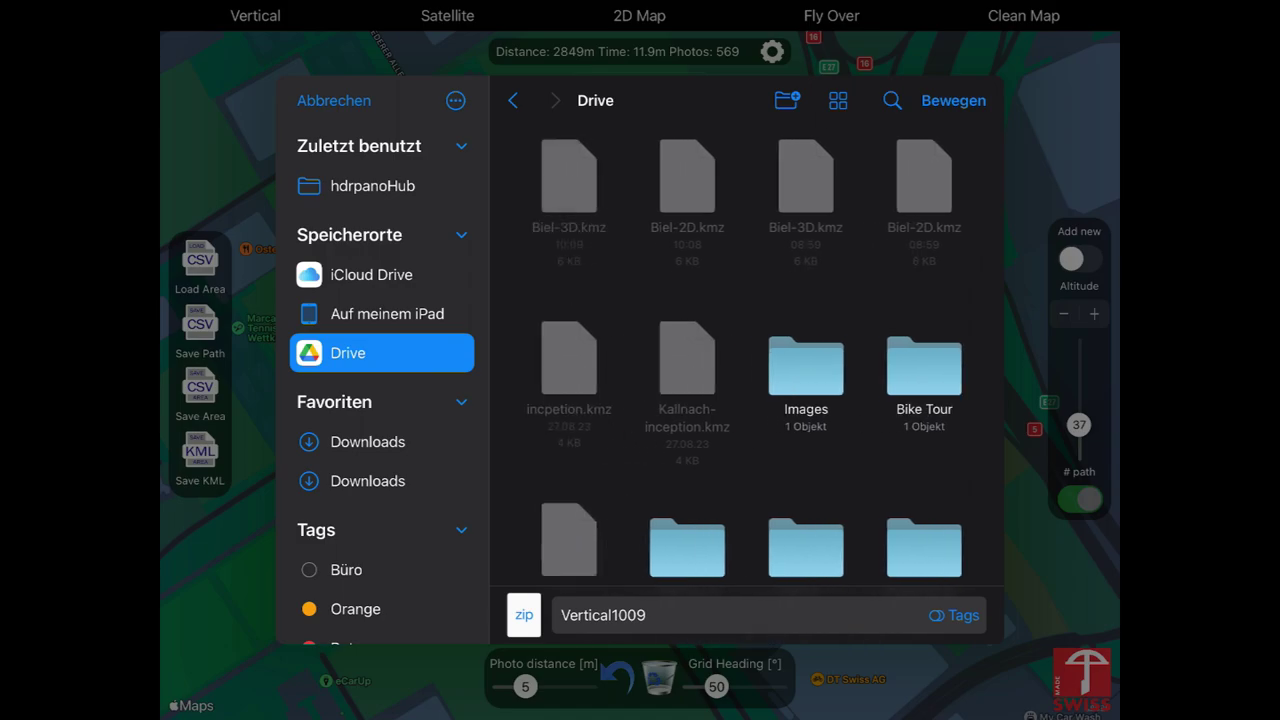
{"action": "left_click", "coordinate": [603, 615]}
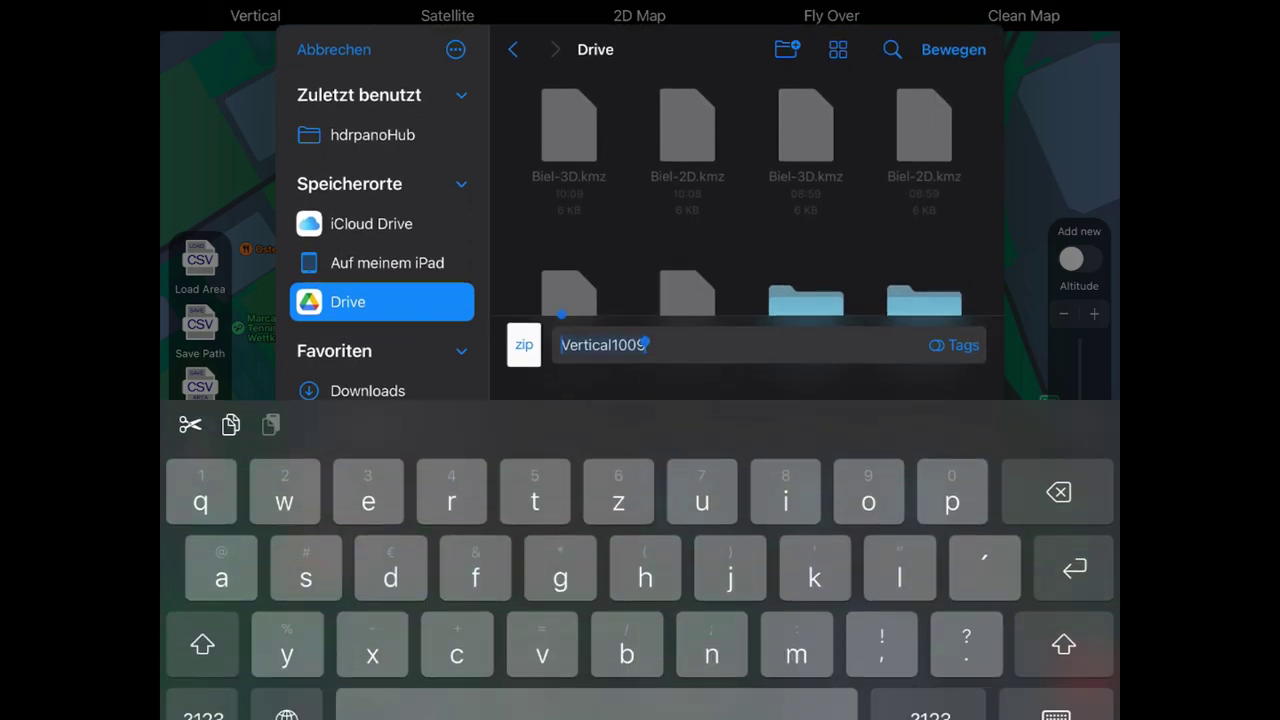
{"action": "left_click", "coordinate": [561, 328]}
{"action": "left_click", "coordinate": [561, 328]}
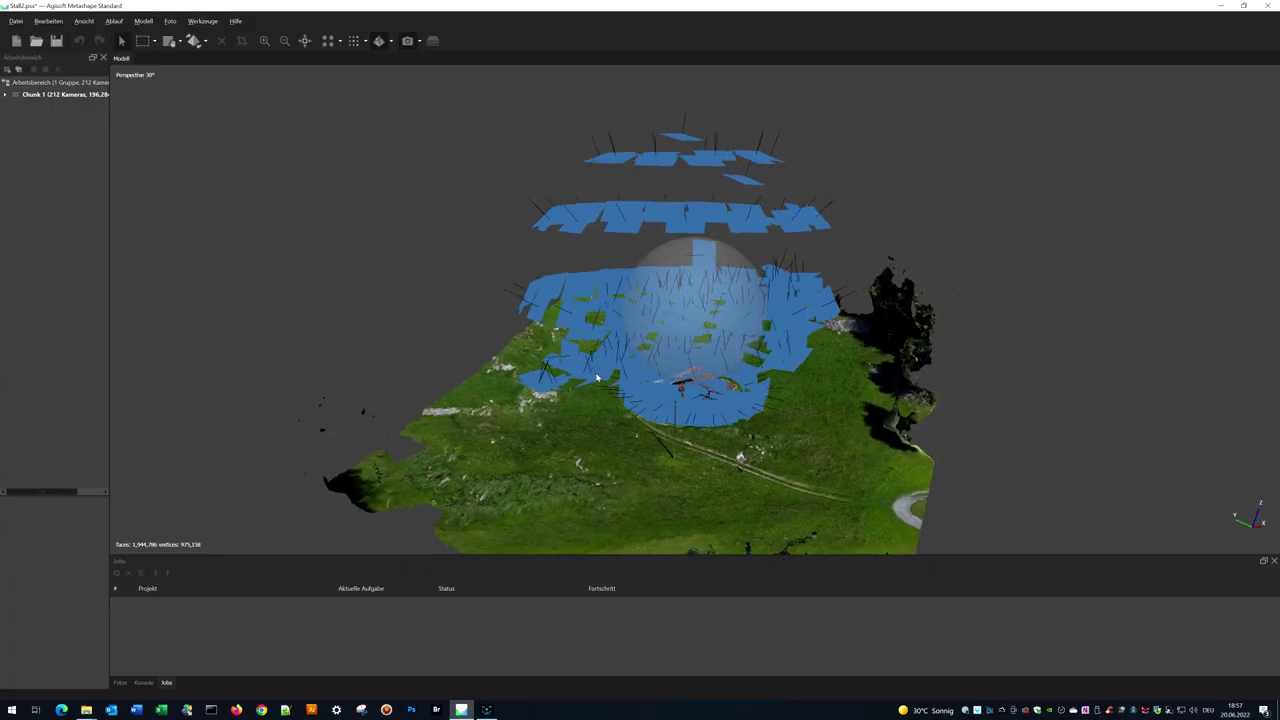
{"action": "left_click_drag", "start_coordinate": [597, 377], "coordinate": [766, 333]}
{"action": "scroll", "coordinate": [765, 333], "scroll_direction": "up", "scroll_amount": 10}
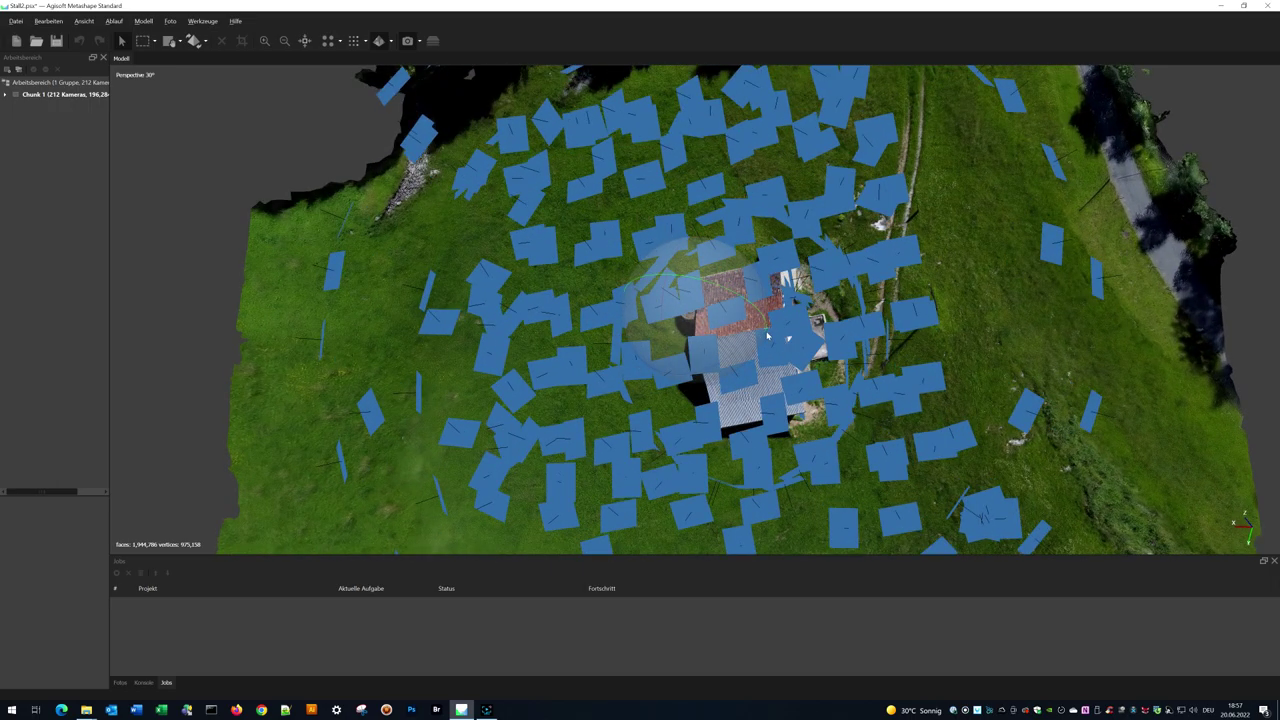
{"action": "left_click_drag", "start_coordinate": [824, 380], "coordinate": [788, 374]}
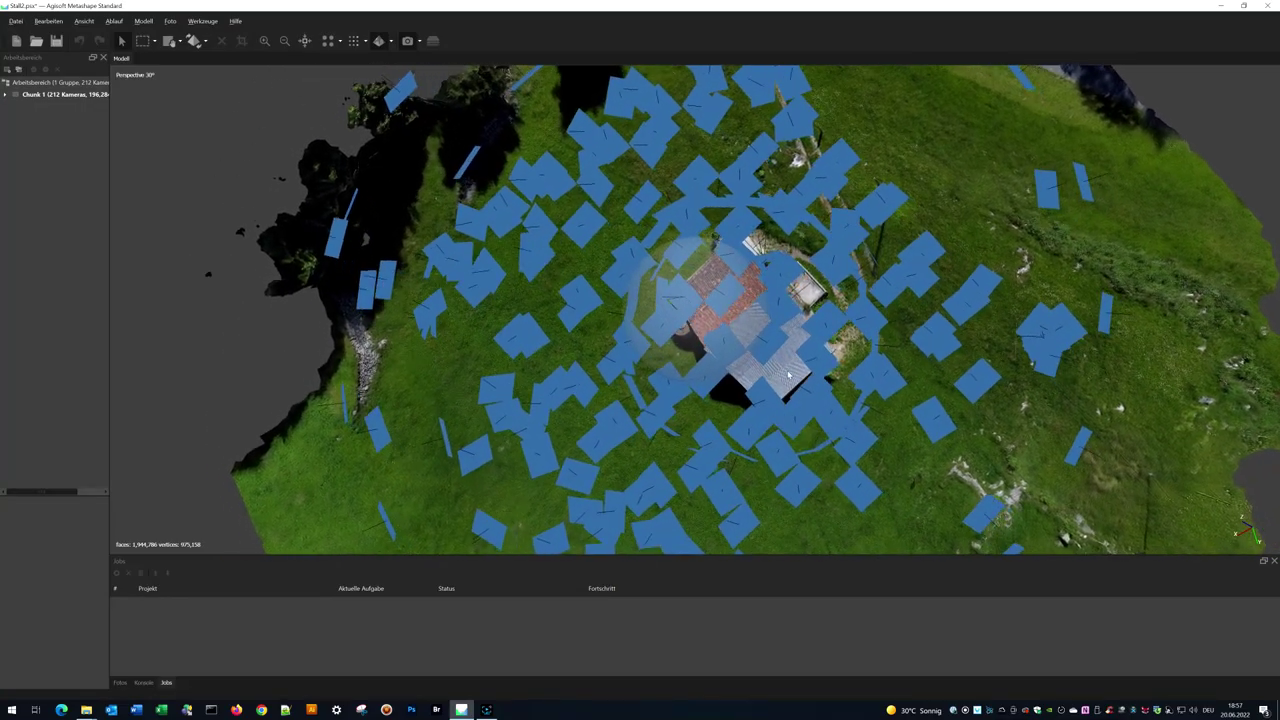
{"action": "left_click_drag", "start_coordinate": [423, 335], "coordinate": [650, 385]}
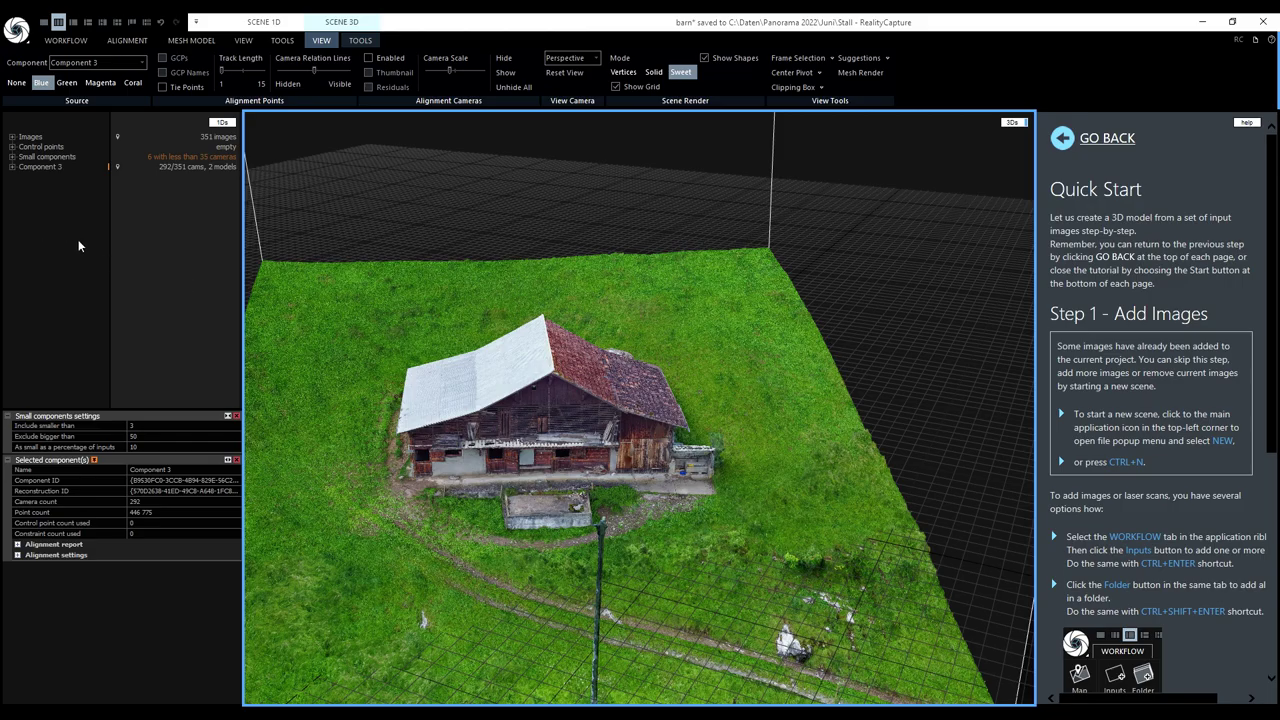
Show the barn as a vertex point cloud with alignment cameras and thumbnails enabled
{"action": "left_click_drag", "start_coordinate": [590, 420], "coordinate": [540, 300]}
{"action": "left_click", "coordinate": [622, 72]}
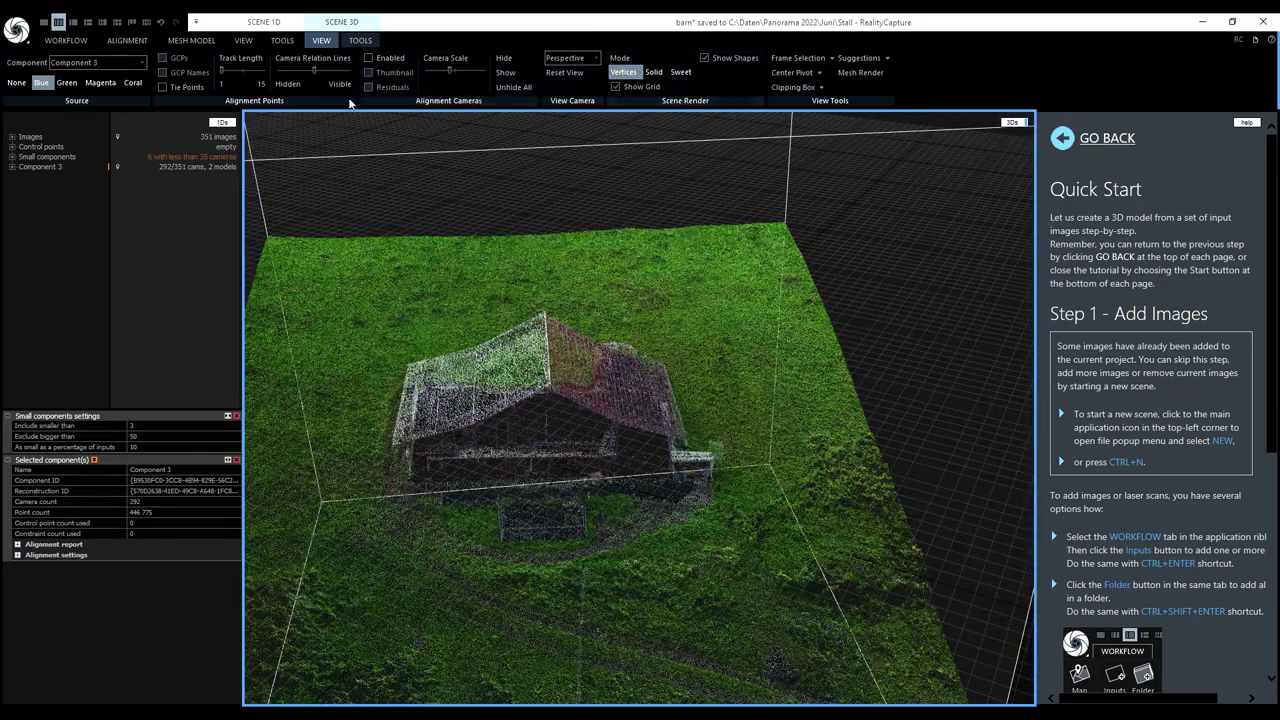
{"action": "left_click", "coordinate": [368, 58]}
{"action": "left_click", "coordinate": [367, 72]}
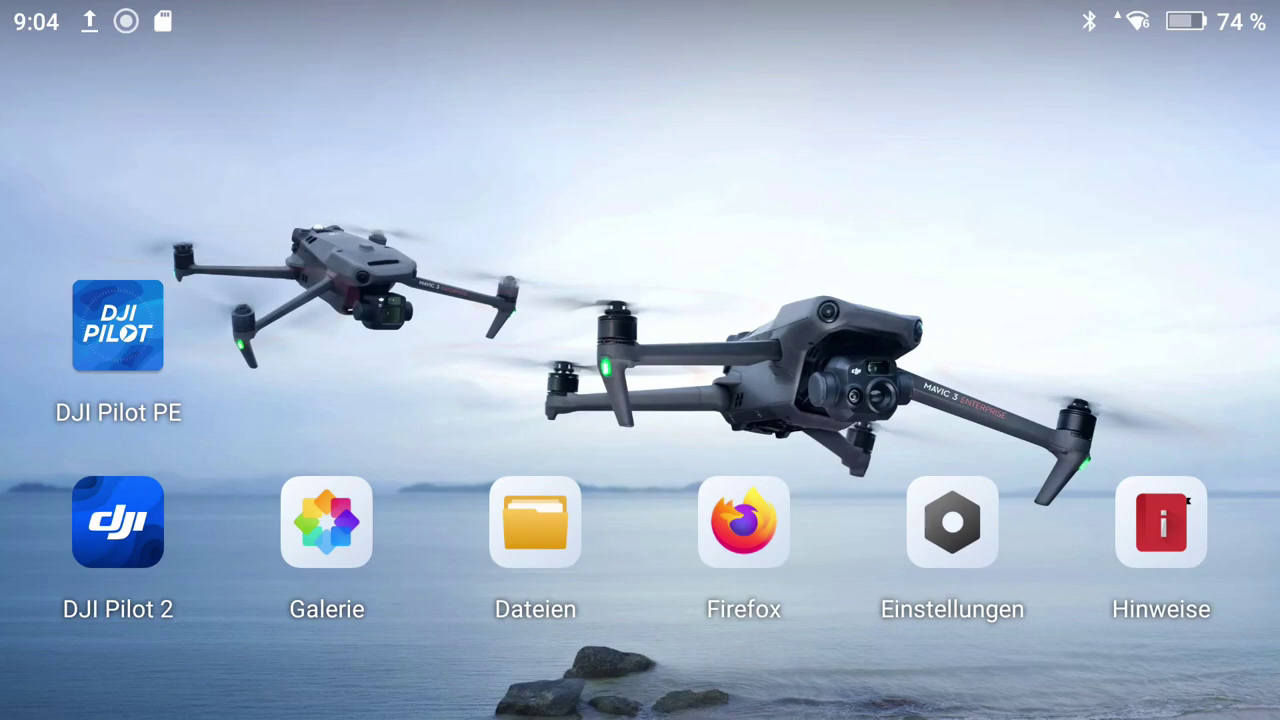
Download Biel-3D.kmz (5,89 KB) from Google Drive onto the controller
{"action": "left_click", "coordinate": [743, 521]}
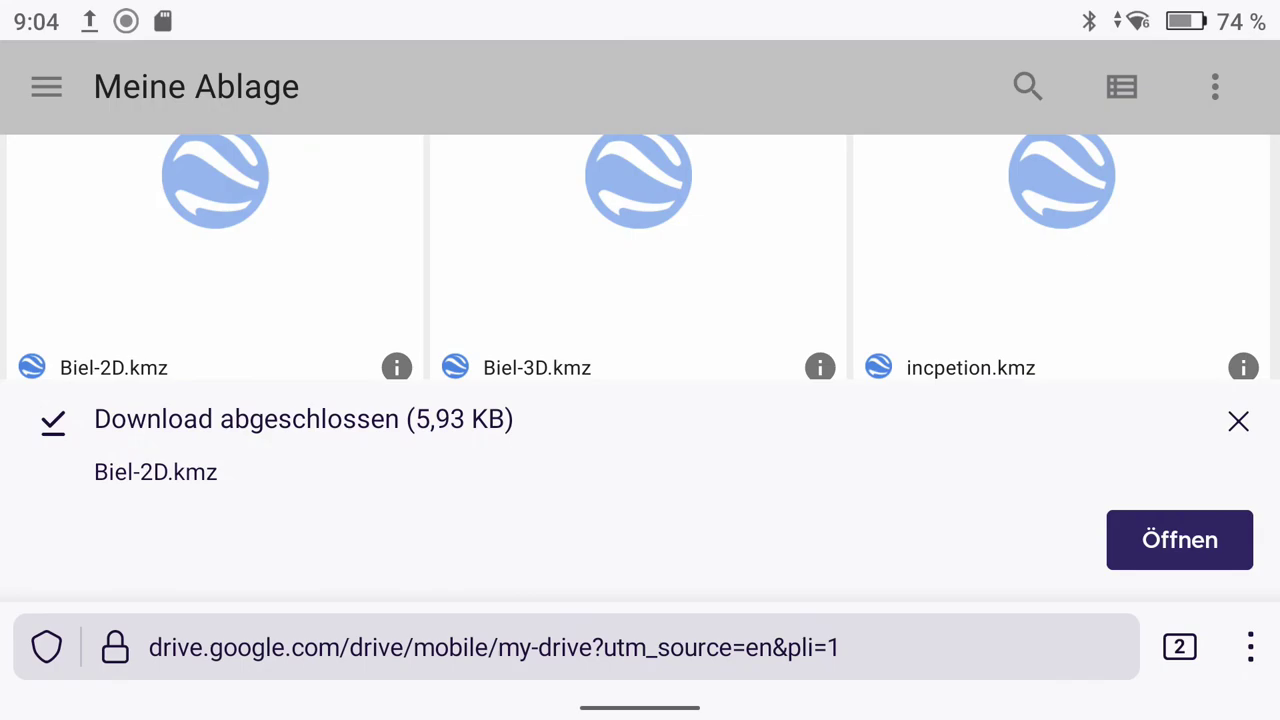
{"action": "left_click", "coordinate": [1238, 421]}
{"action": "left_click_drag", "start_coordinate": [768, 241], "coordinate": [766, 366]}
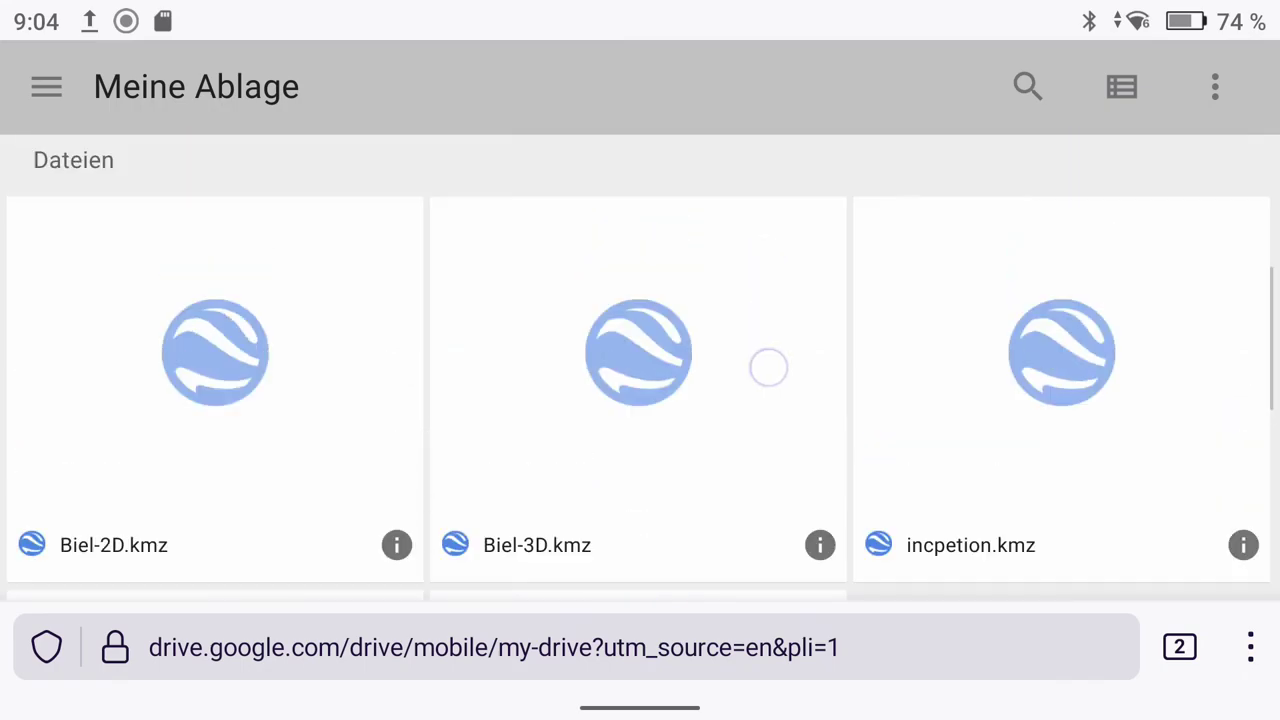
{"action": "left_click_drag", "start_coordinate": [790, 560], "coordinate": [790, 330]}
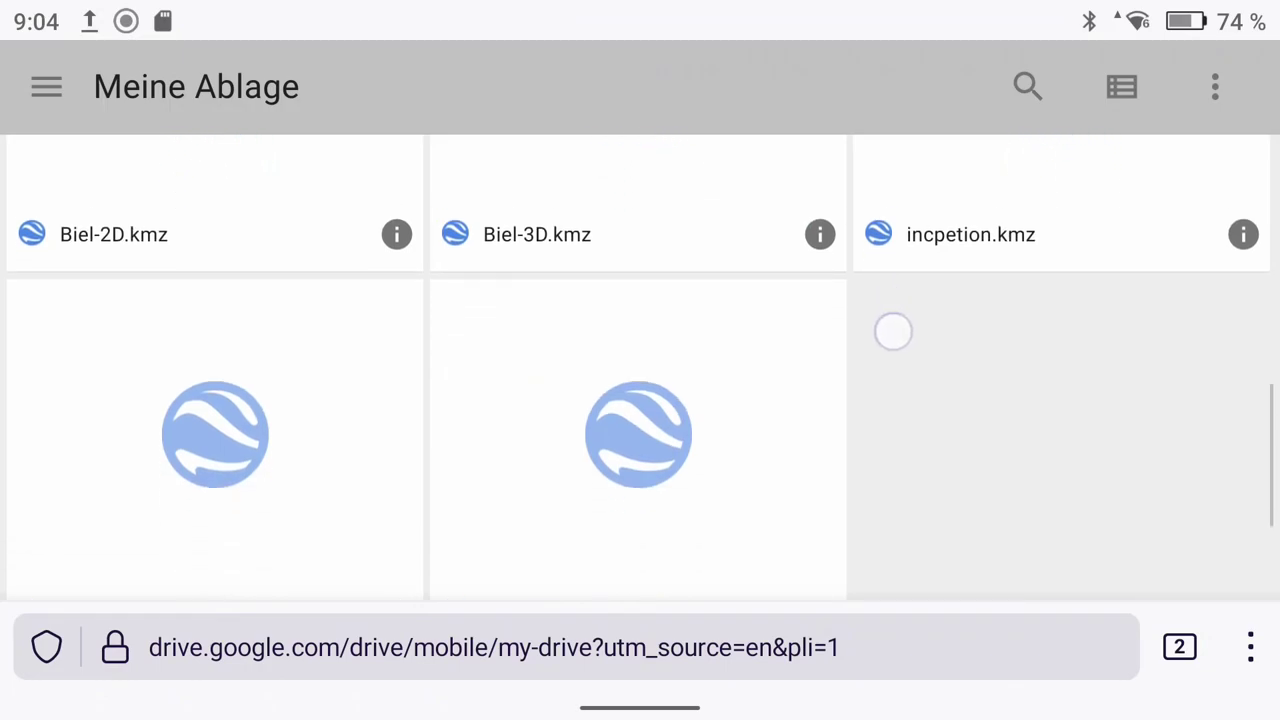
{"action": "left_click", "coordinate": [636, 230]}
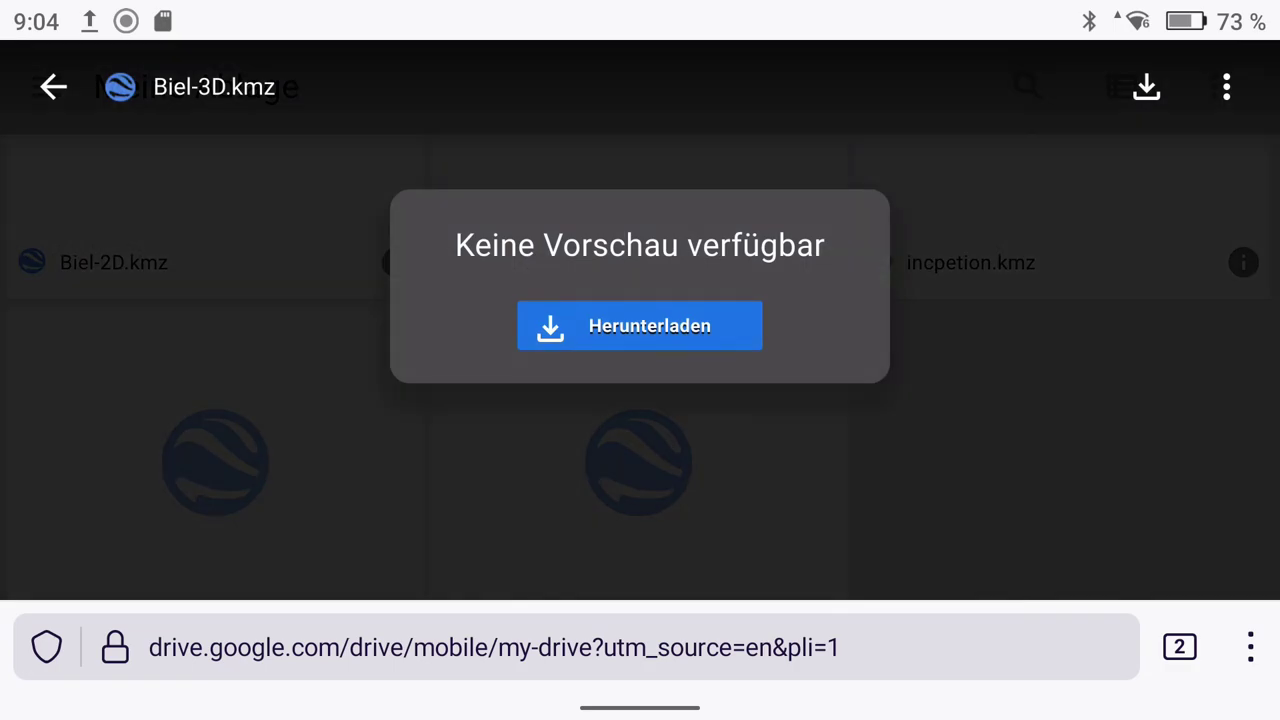
{"action": "left_click", "coordinate": [695, 333]}
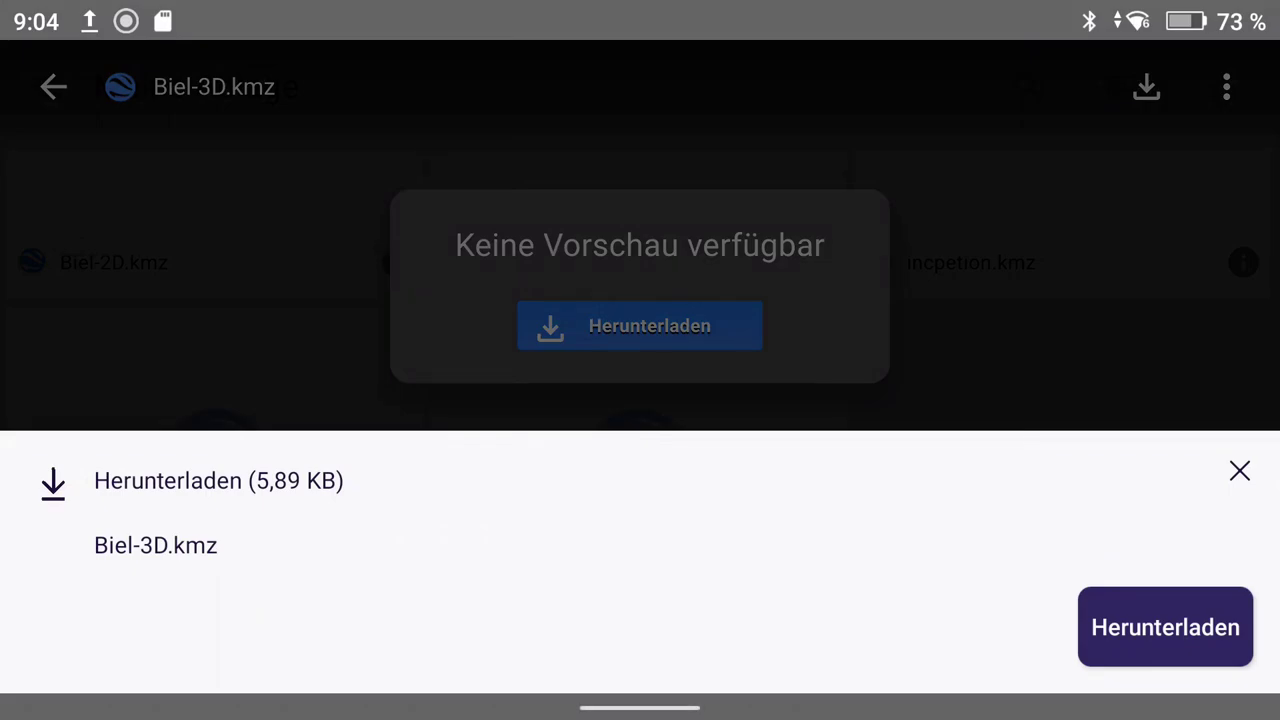
{"action": "left_click", "coordinate": [1165, 627]}
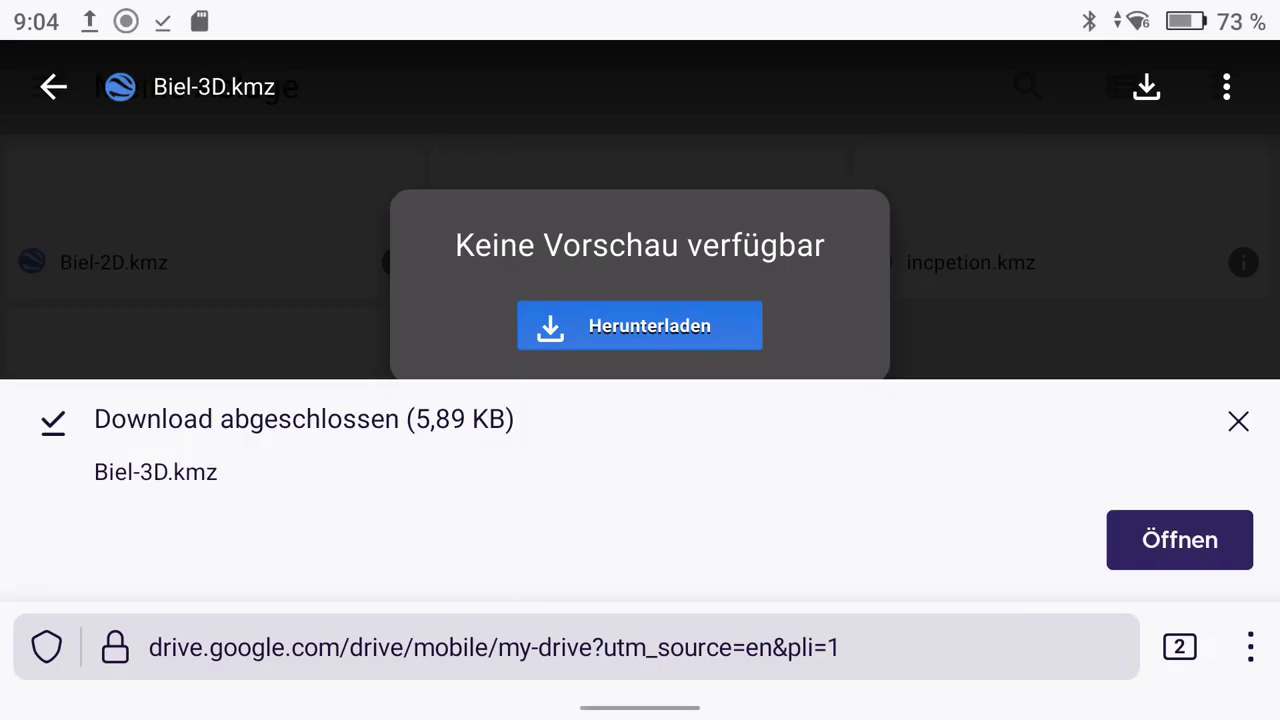
{"action": "left_click_drag", "start_coordinate": [652, 657], "coordinate": [650, 420]}
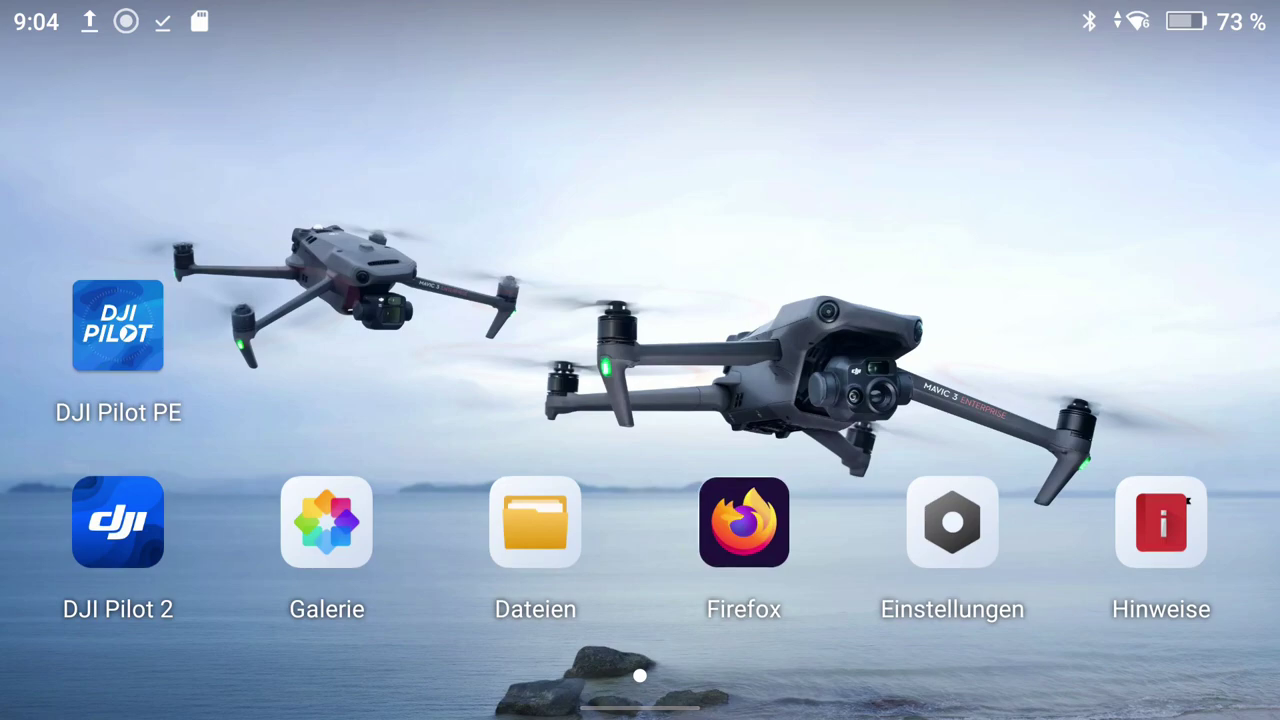
Import Biel-3D.kmz from Interner Speicher > Download into DJI Pilot 2's route library and open it on the map
{"action": "left_click", "coordinate": [126, 518]}
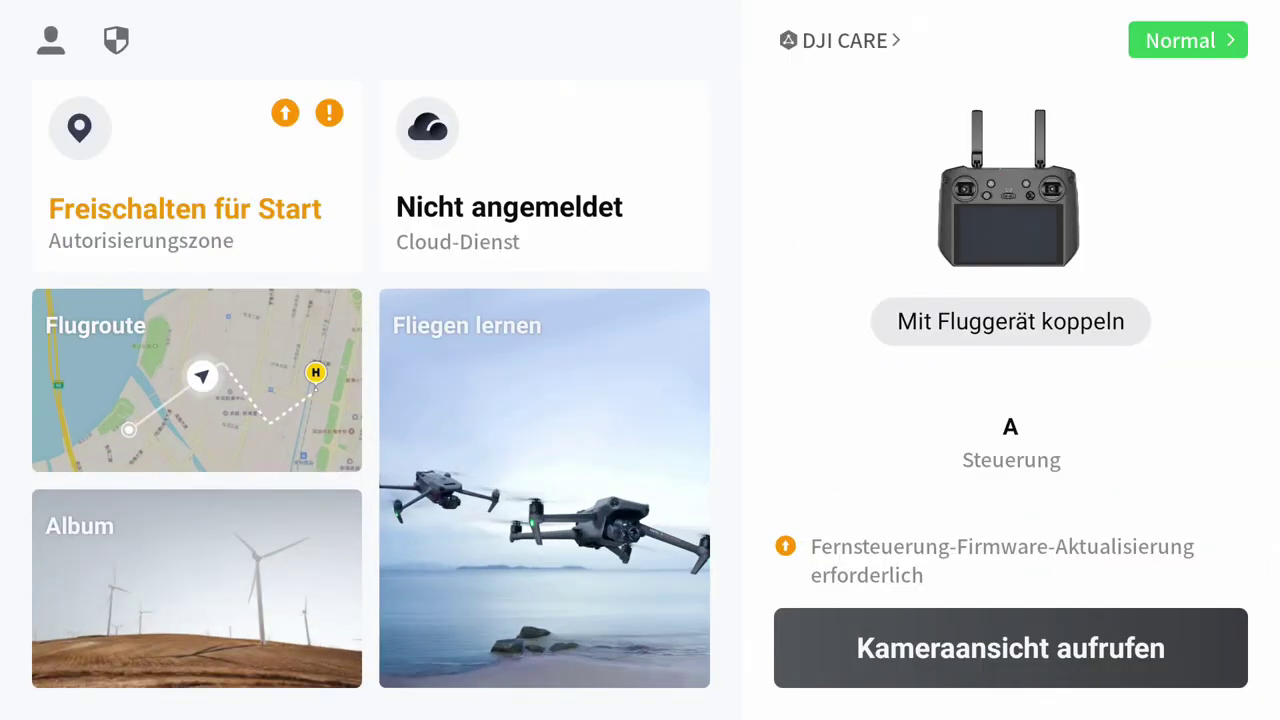
{"action": "left_click", "coordinate": [196, 380]}
{"action": "left_click", "coordinate": [477, 212]}
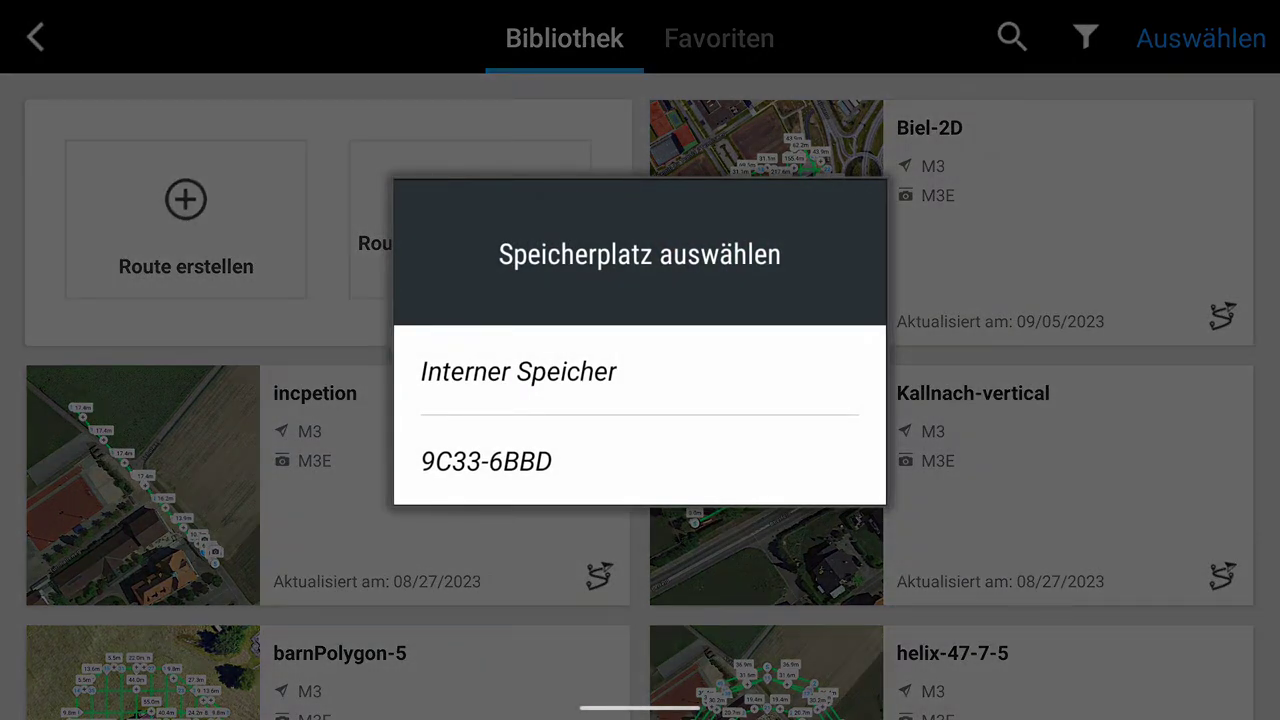
{"action": "left_click", "coordinate": [518, 371]}
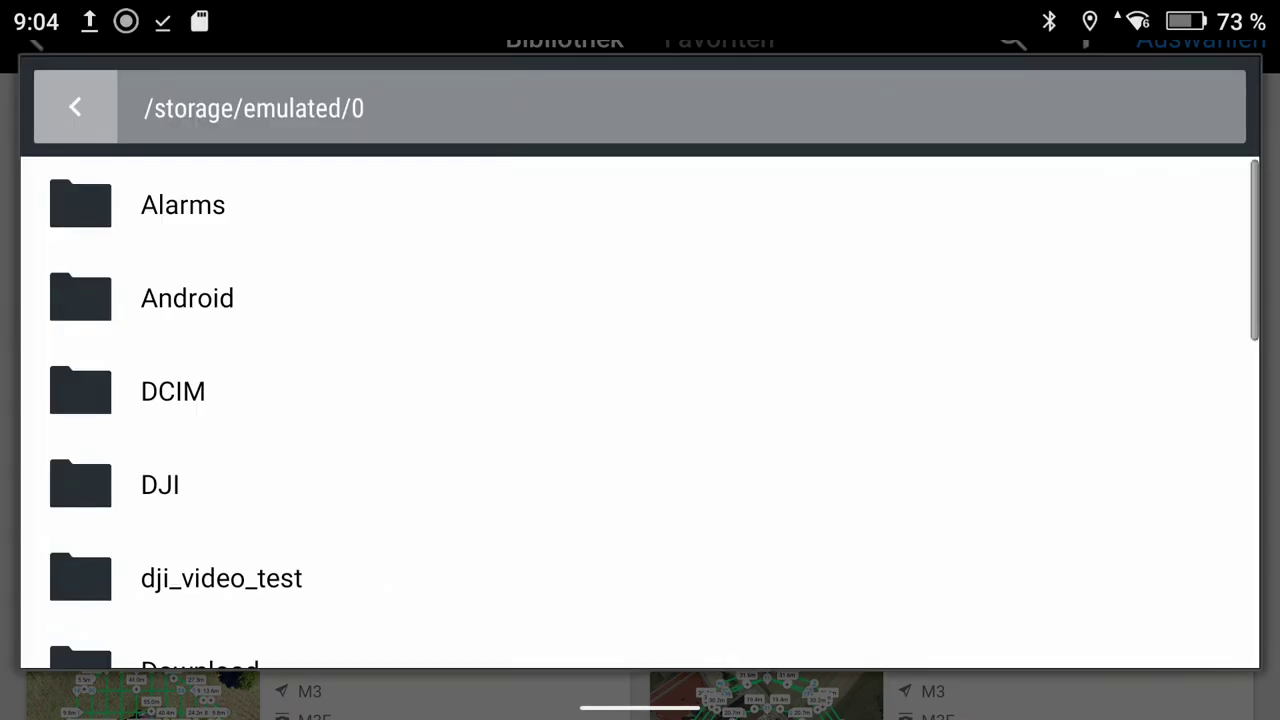
{"action": "scroll", "coordinate": [640, 410], "scroll_direction": "down", "scroll_amount": 3}
{"action": "left_click", "coordinate": [251, 371]}
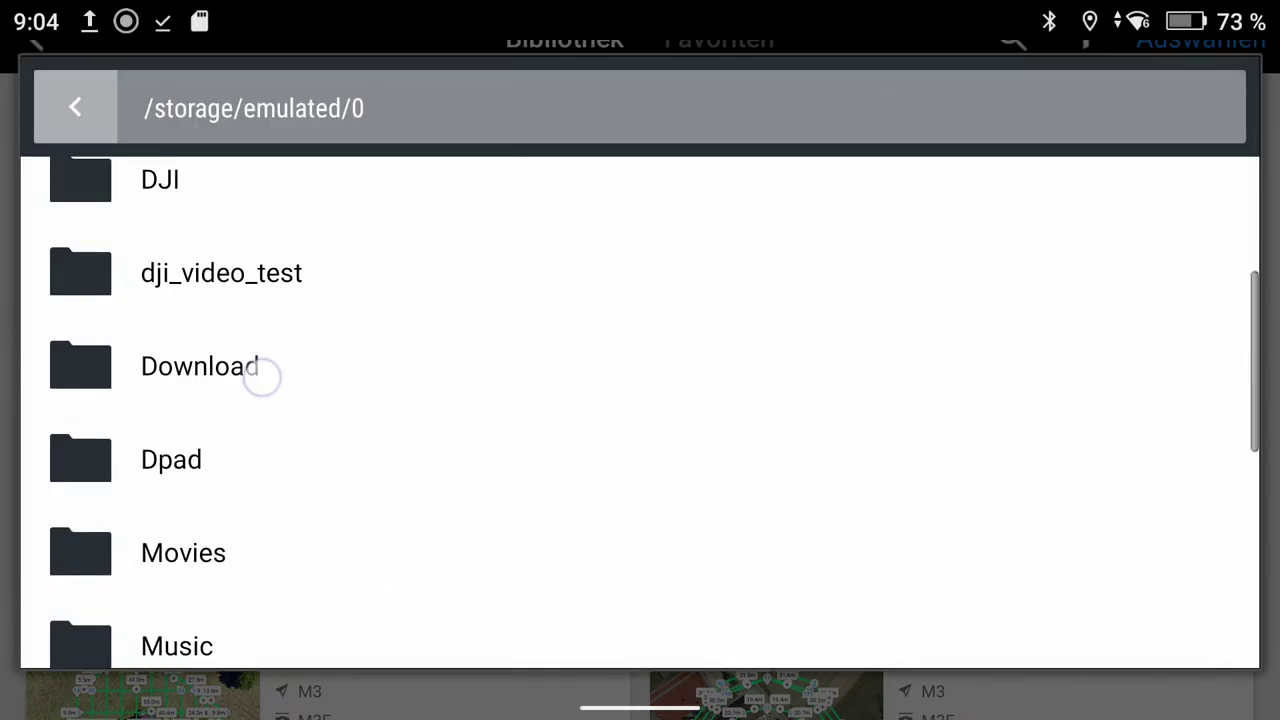
{"action": "scroll", "coordinate": [640, 410], "scroll_direction": "up", "scroll_amount": 2}
{"action": "left_click", "coordinate": [229, 240]}
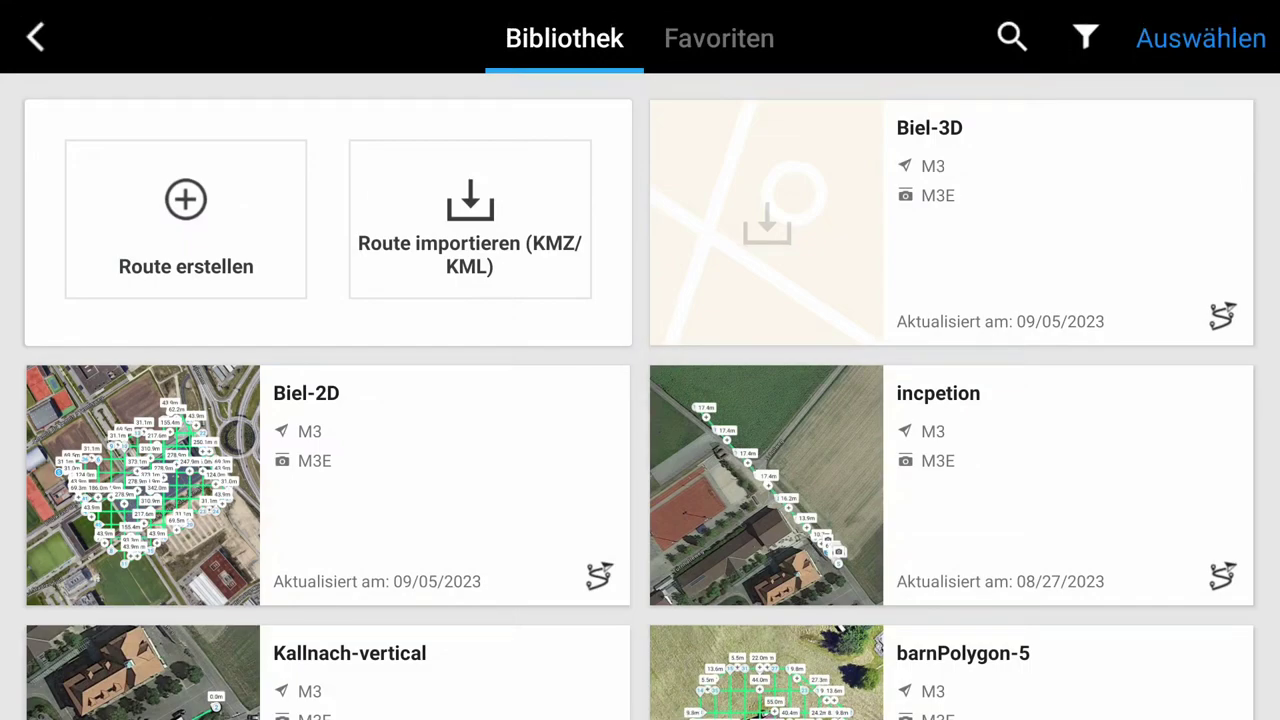
{"action": "left_click", "coordinate": [766, 222]}
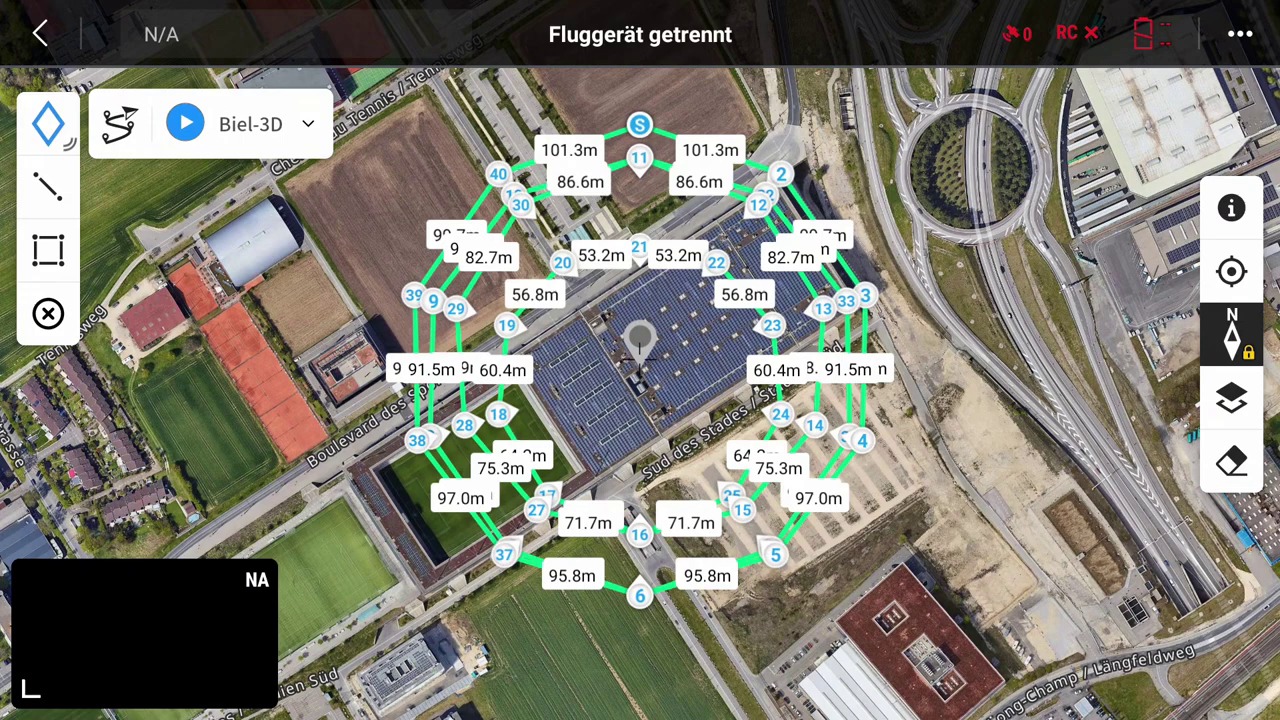
Open the Biel-3D route for editing and choose PinPoint auf Karte hinzufügen
{"action": "left_click", "coordinate": [119, 124]}
{"action": "left_click", "coordinate": [1221, 181]}
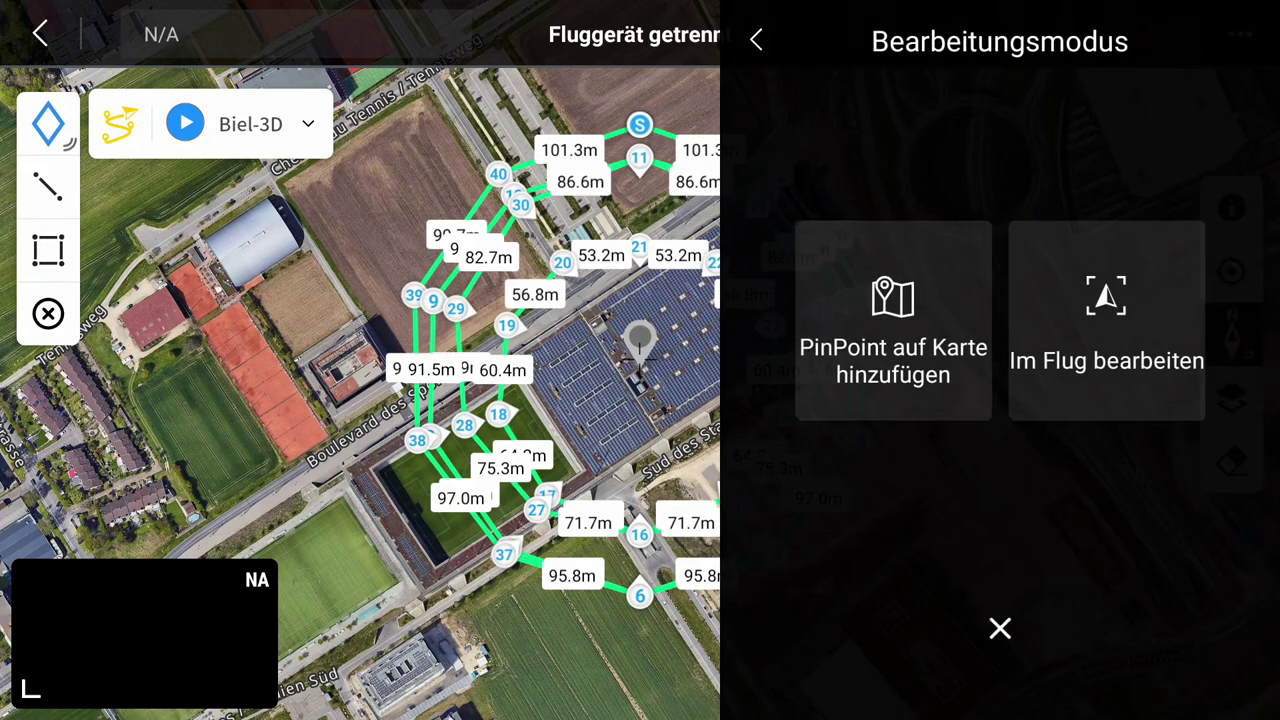
{"action": "left_click", "coordinate": [897, 309]}
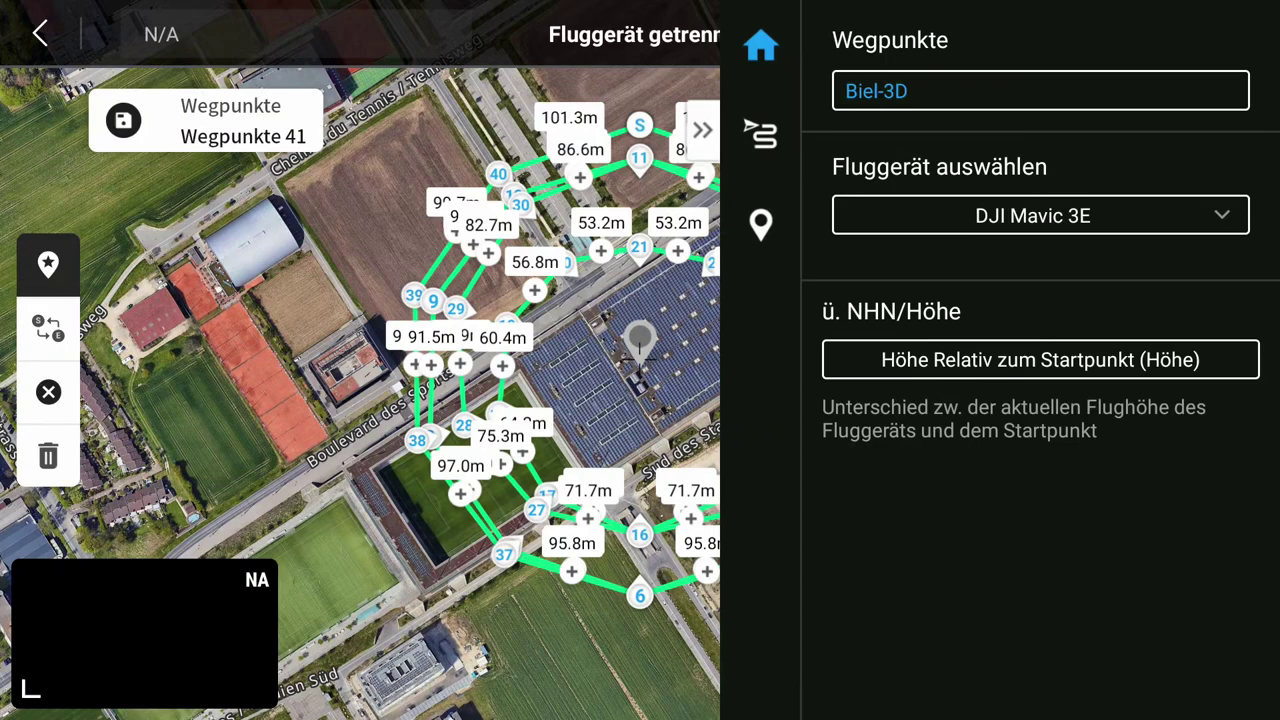
Show the Flugroute settings (5 m/s, 100.0 m, heading toward POI), then waypoint 41's own settings
{"action": "left_click", "coordinate": [761, 133]}
{"action": "left_click_drag", "start_coordinate": [1015, 380], "coordinate": [1020, 95]}
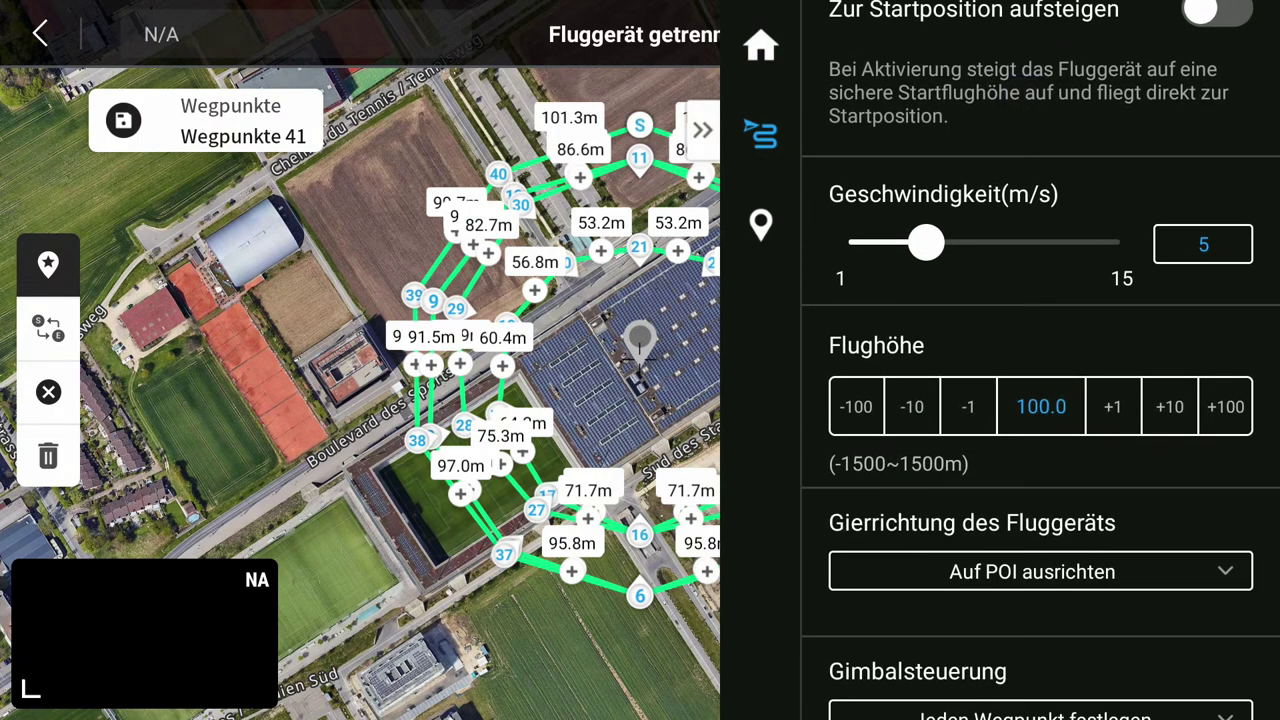
{"action": "left_click", "coordinate": [755, 230]}
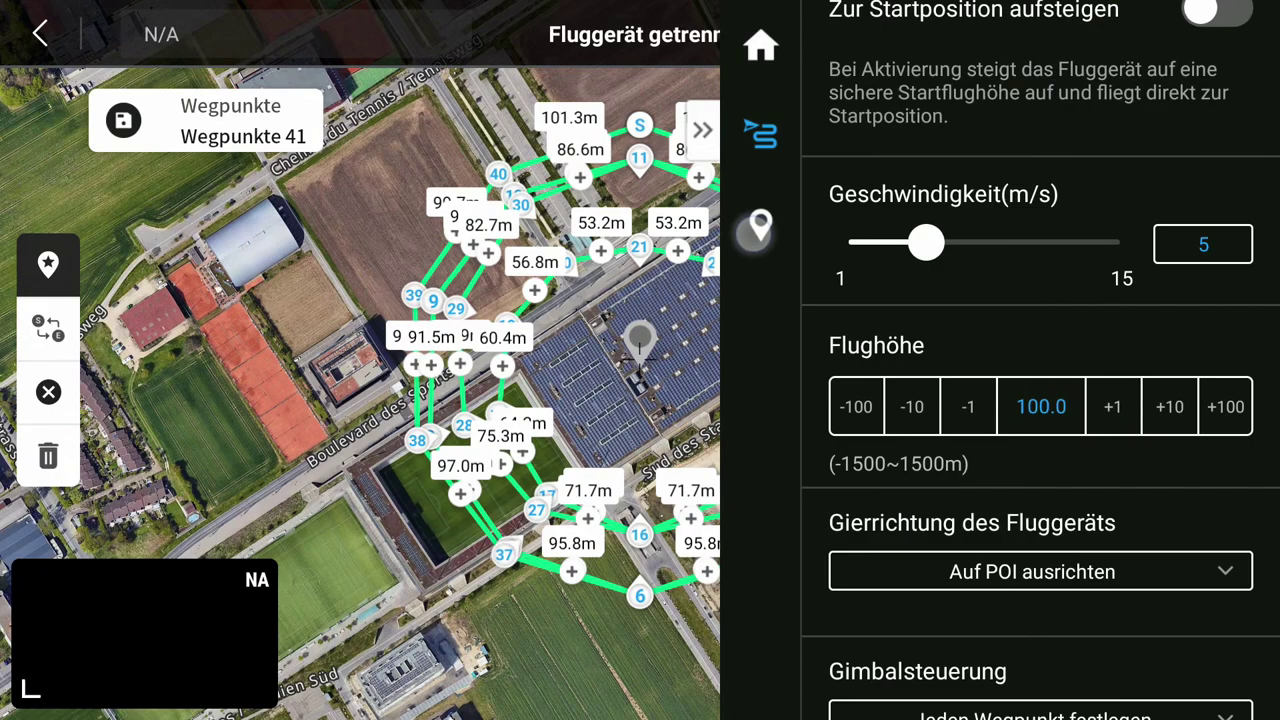
{"action": "left_click", "coordinate": [755, 230]}
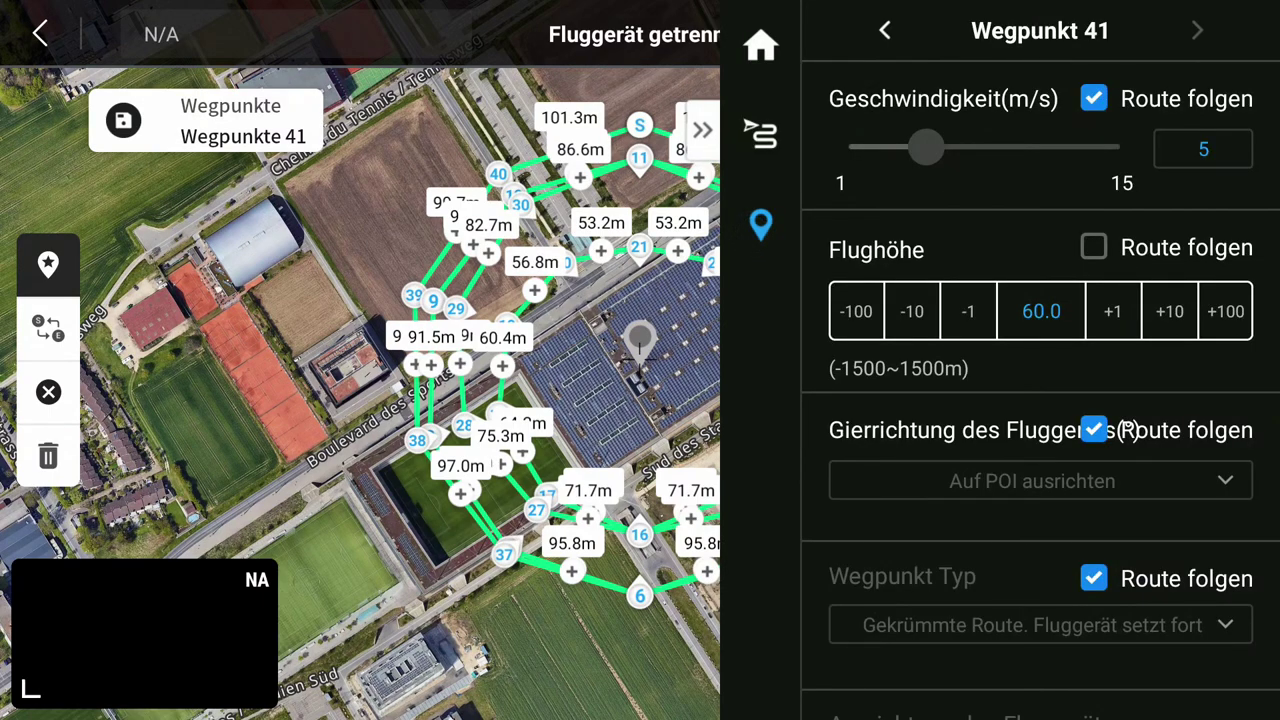
Select waypoint 1 and lower its Distanz-Intervallaufnahme from 48 m to 13 m
{"action": "left_click", "coordinate": [639, 125]}
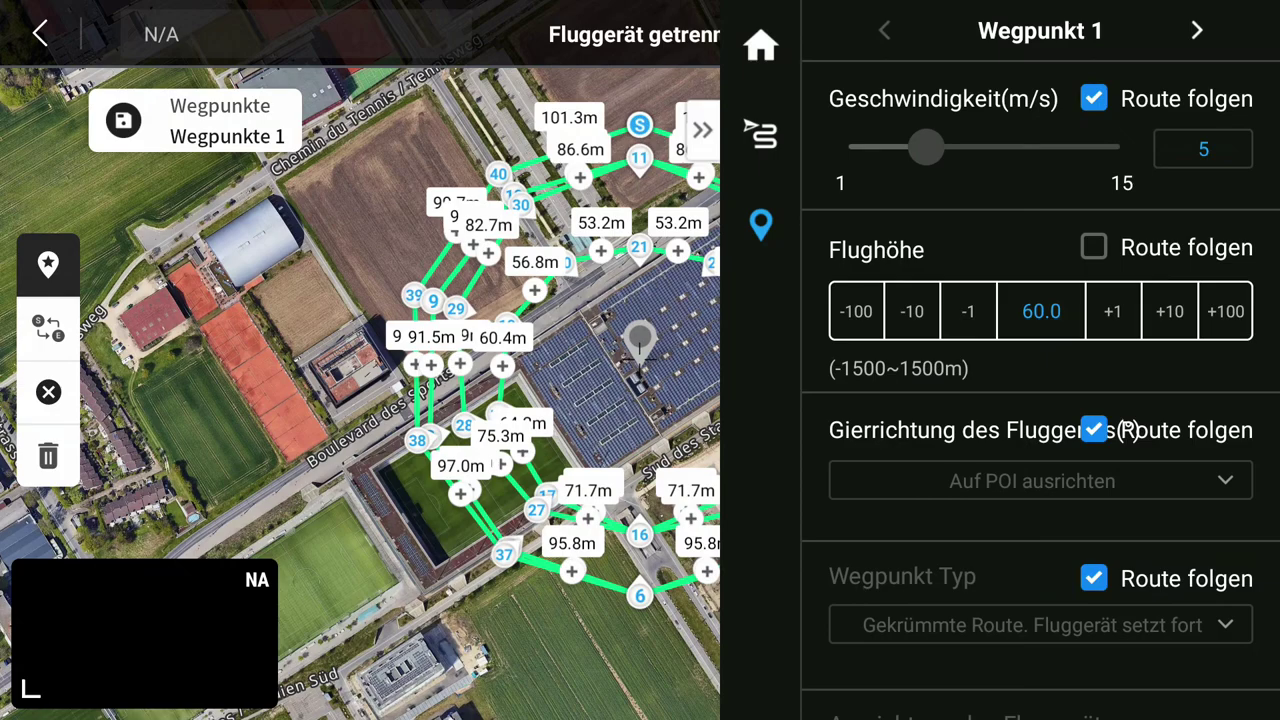
{"action": "left_click_drag", "start_coordinate": [998, 370], "coordinate": [1045, 8]}
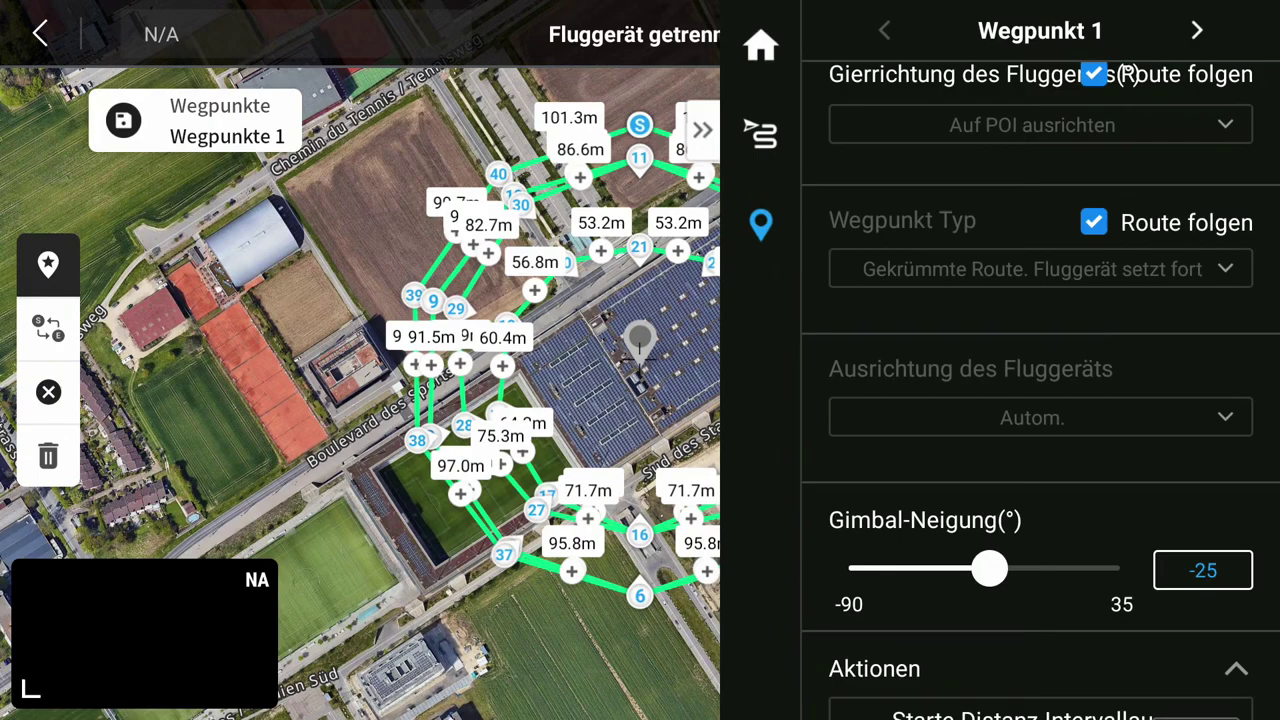
{"action": "left_click_drag", "start_coordinate": [943, 357], "coordinate": [979, 35]}
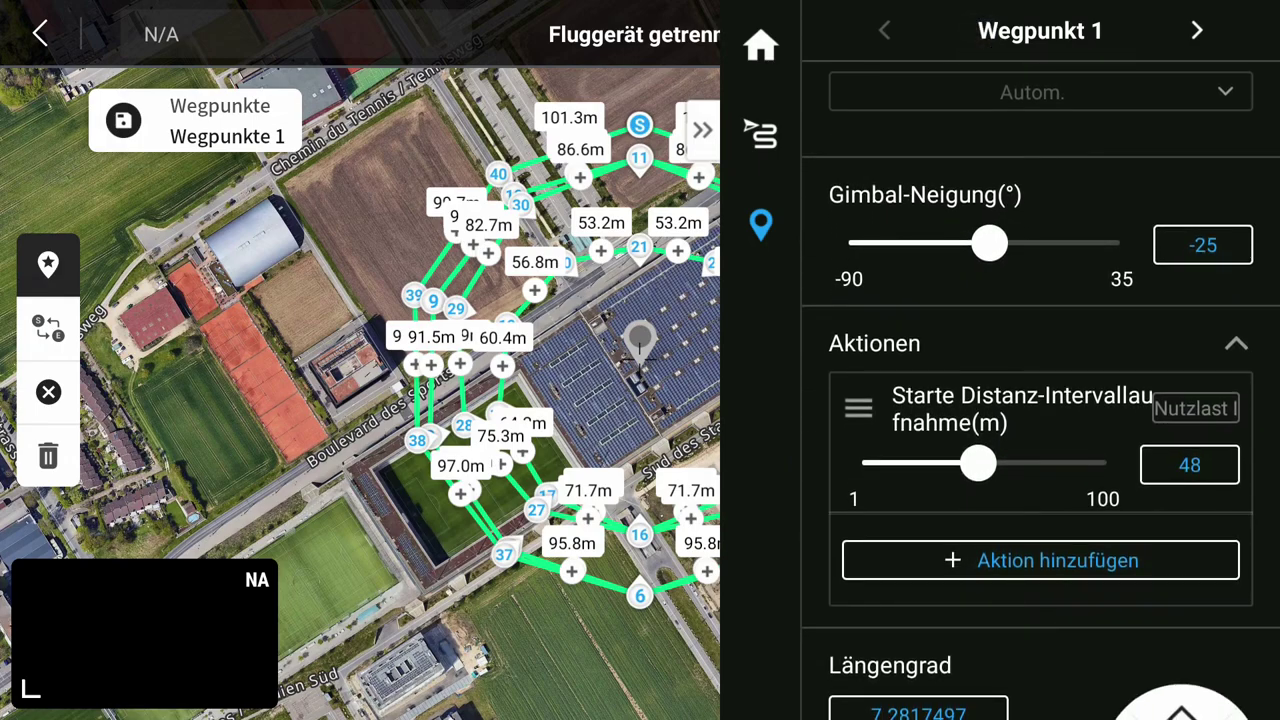
{"action": "left_click_drag", "start_coordinate": [978, 463], "coordinate": [891, 463]}
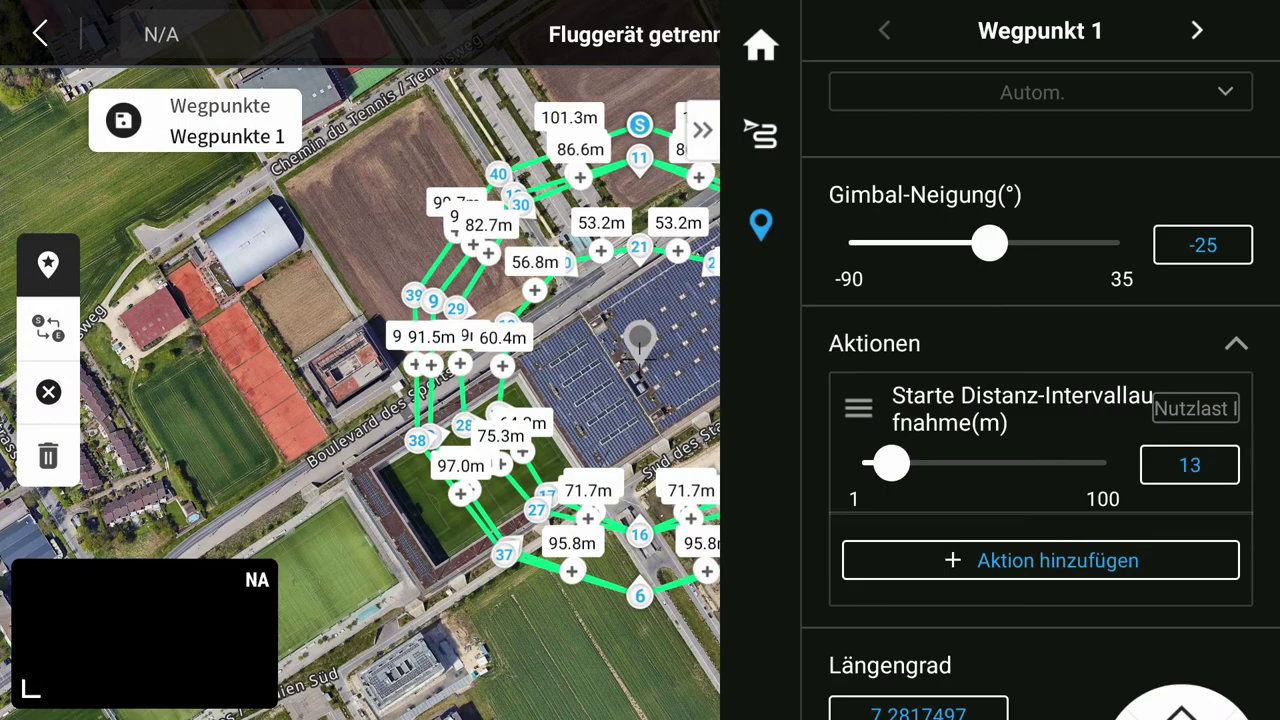
Save the edited Biel-3D mission, return to the home screen, and rotate the helix plot
{"action": "left_click", "coordinate": [40, 33]}
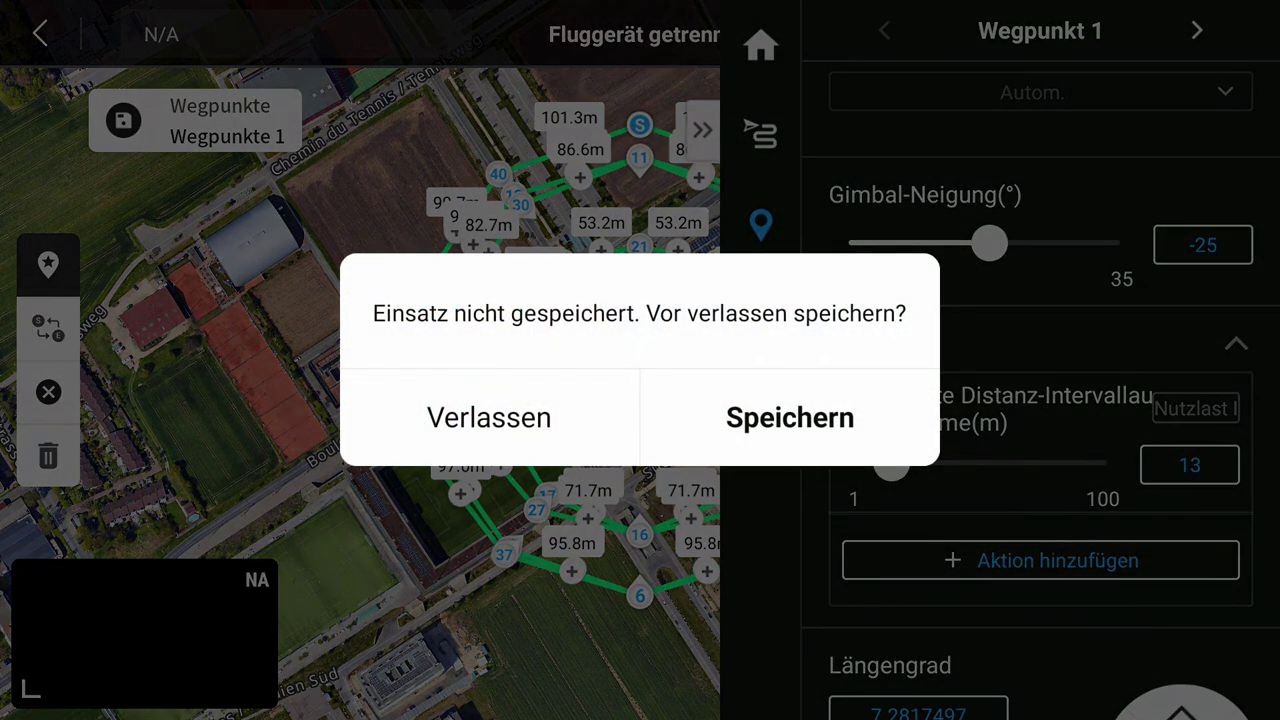
{"action": "left_click", "coordinate": [790, 417]}
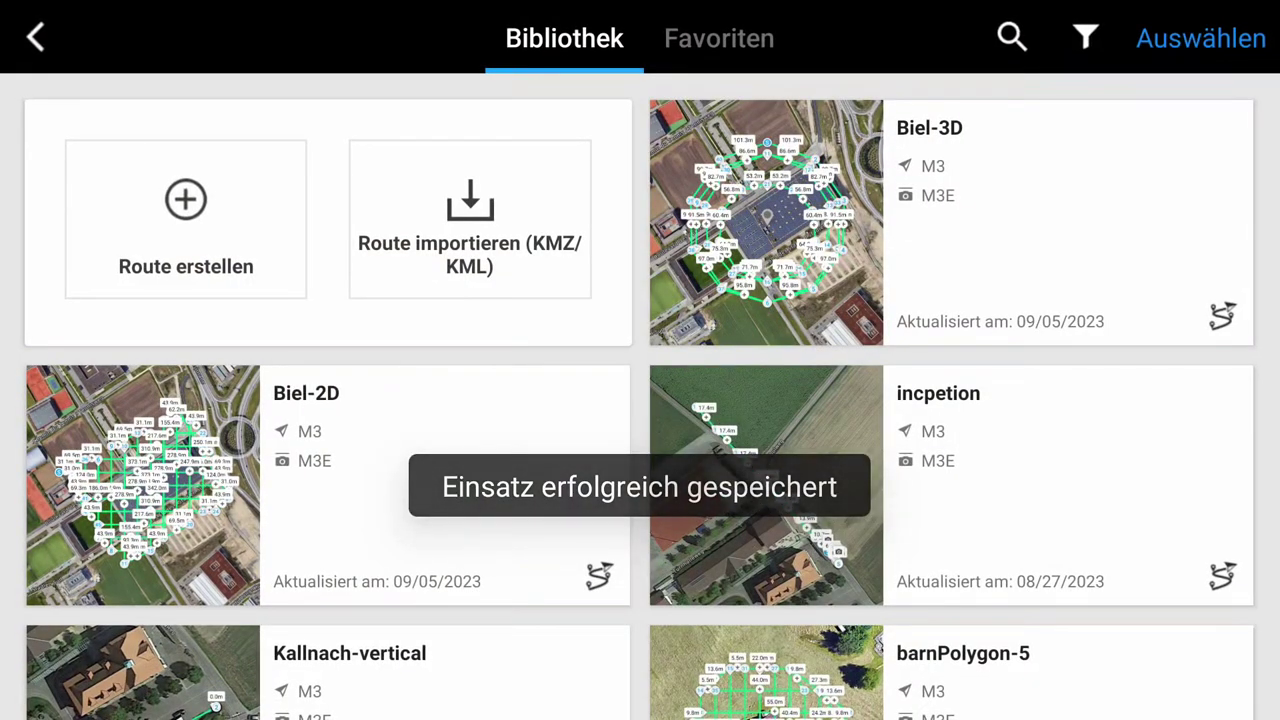
{"action": "key", "text": "Escape"}
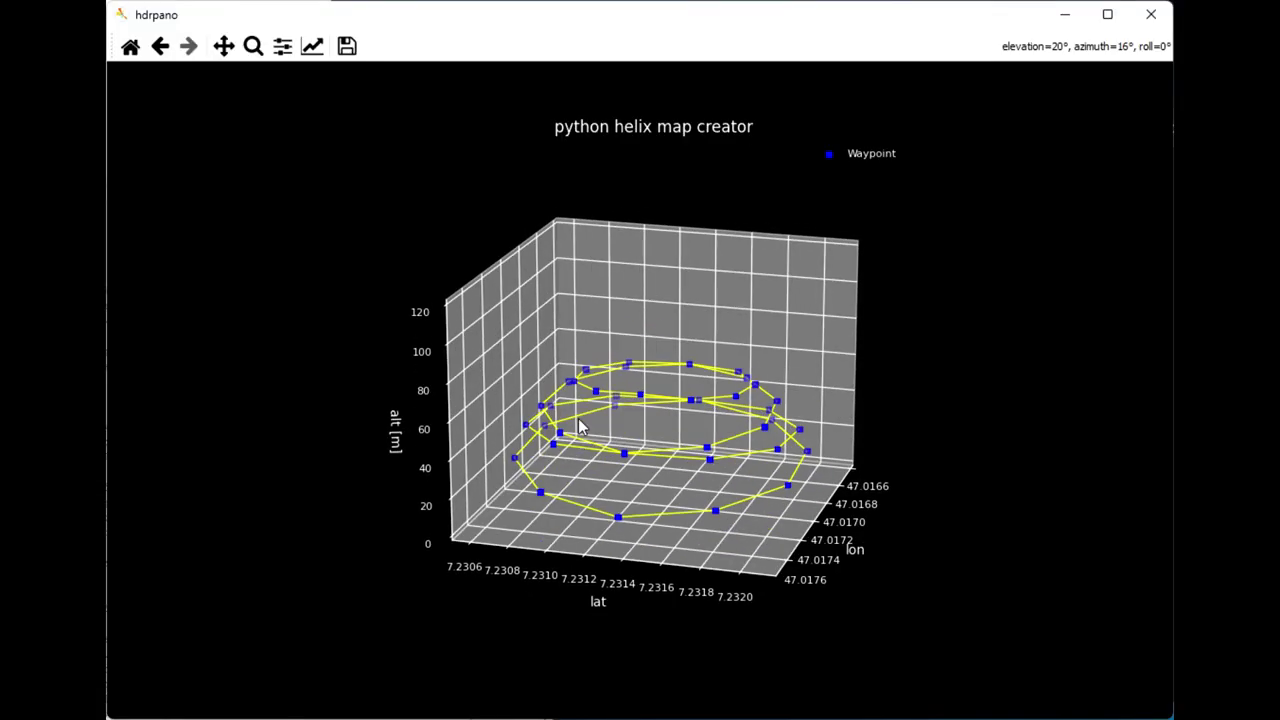
{"action": "left_click_drag", "start_coordinate": [586, 429], "coordinate": [716, 497]}
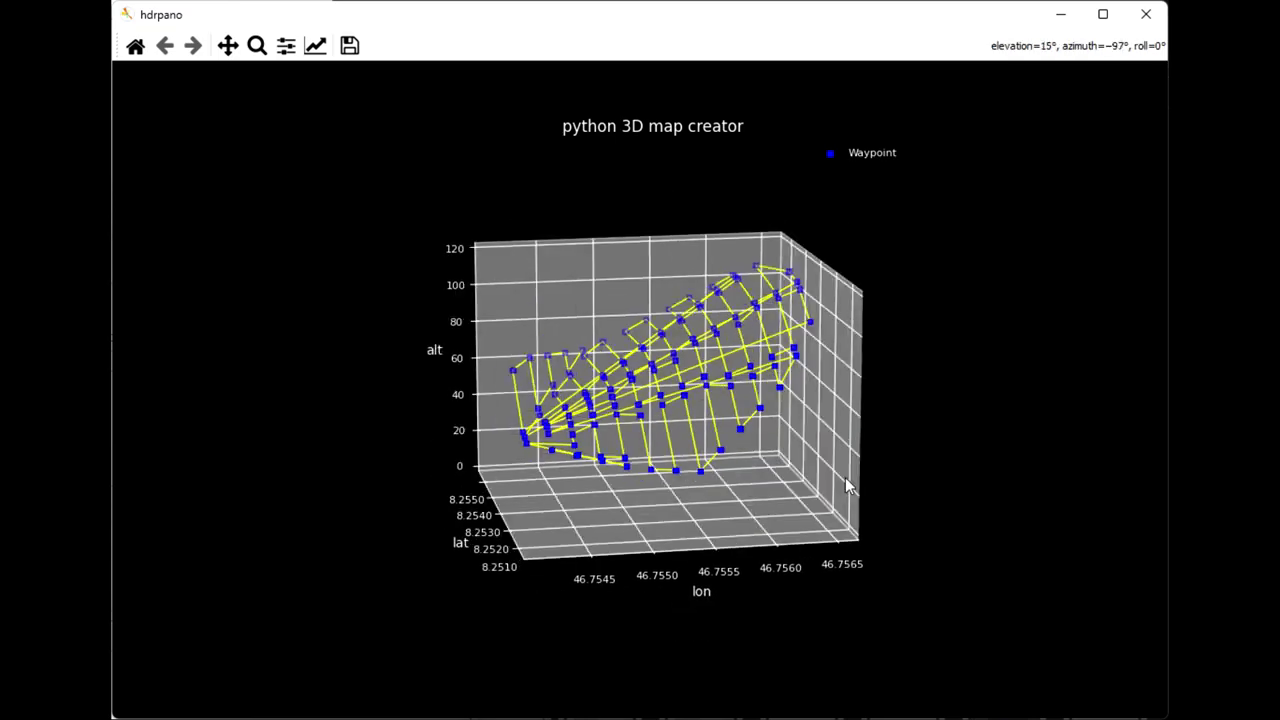
Rotate and tilt the 3D waypoint helix plot to show its rings rising to about 100 m
{"action": "left_click_drag", "start_coordinate": [845, 477], "coordinate": [606, 548]}
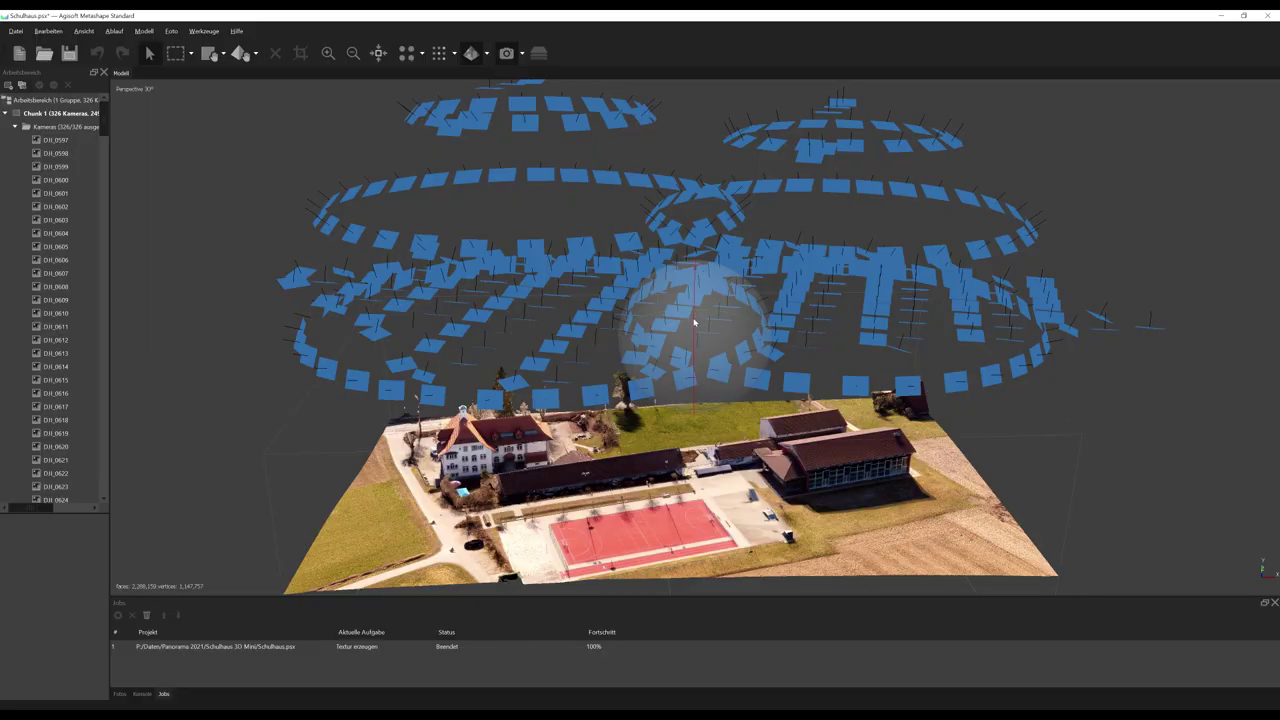
{"action": "left_click_drag", "start_coordinate": [691, 320], "coordinate": [697, 362]}
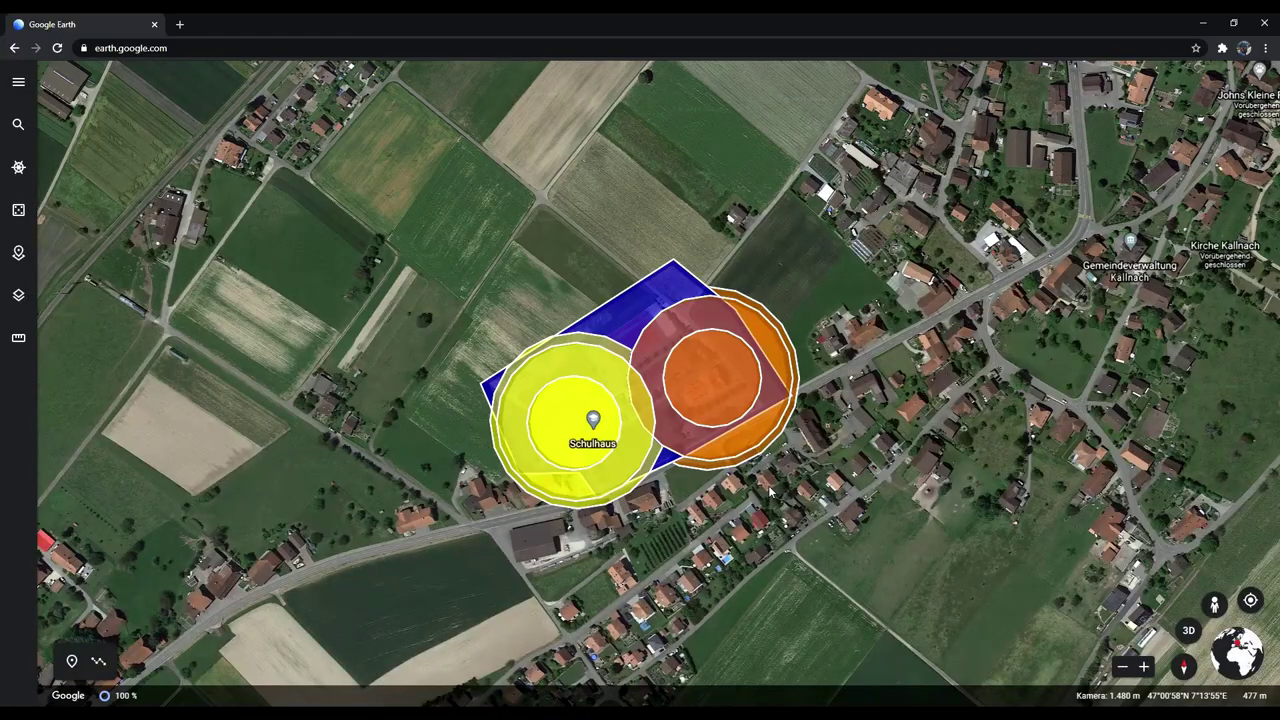
Tilt Google Earth into 3D and orbit the extruded yellow, orange and blue volumes at Schulhaus
{"action": "left_click_drag", "start_coordinate": [708, 537], "coordinate": [694, 430]}
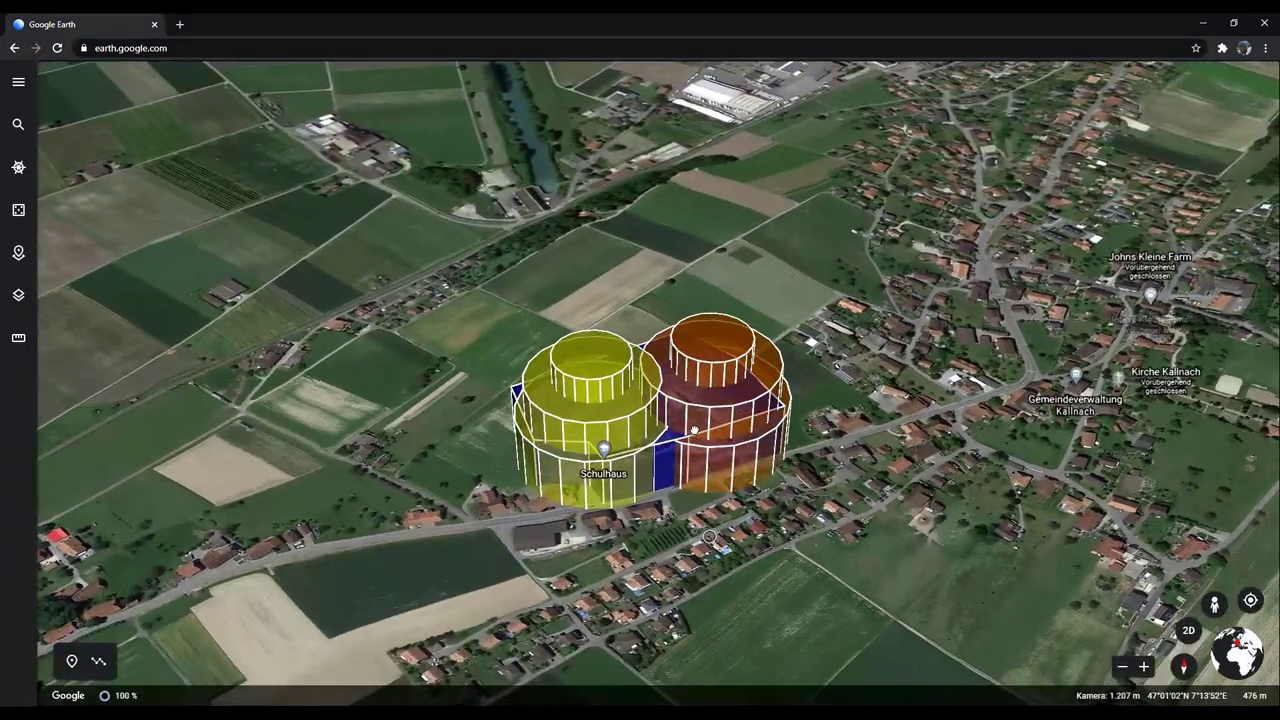
{"action": "scroll", "coordinate": [669, 505], "scroll_direction": "up", "scroll_amount": 3}
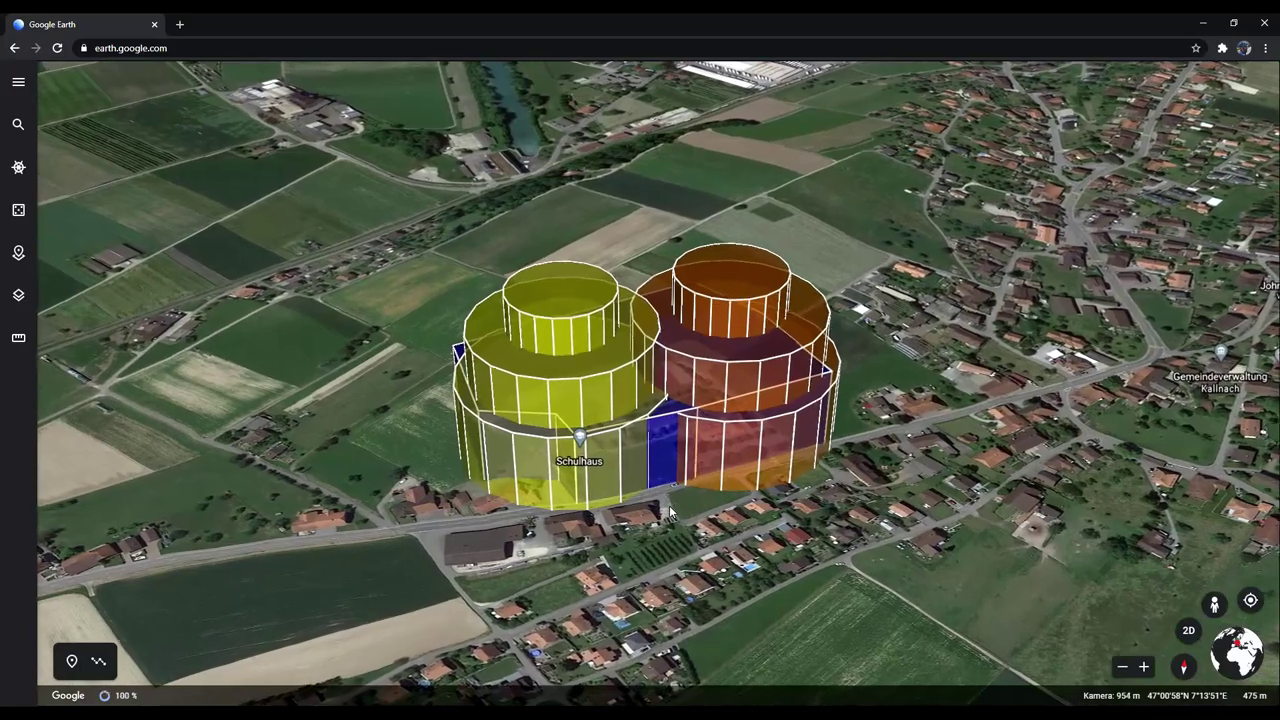
{"action": "left_click_drag", "start_coordinate": [669, 505], "coordinate": [576, 547]}
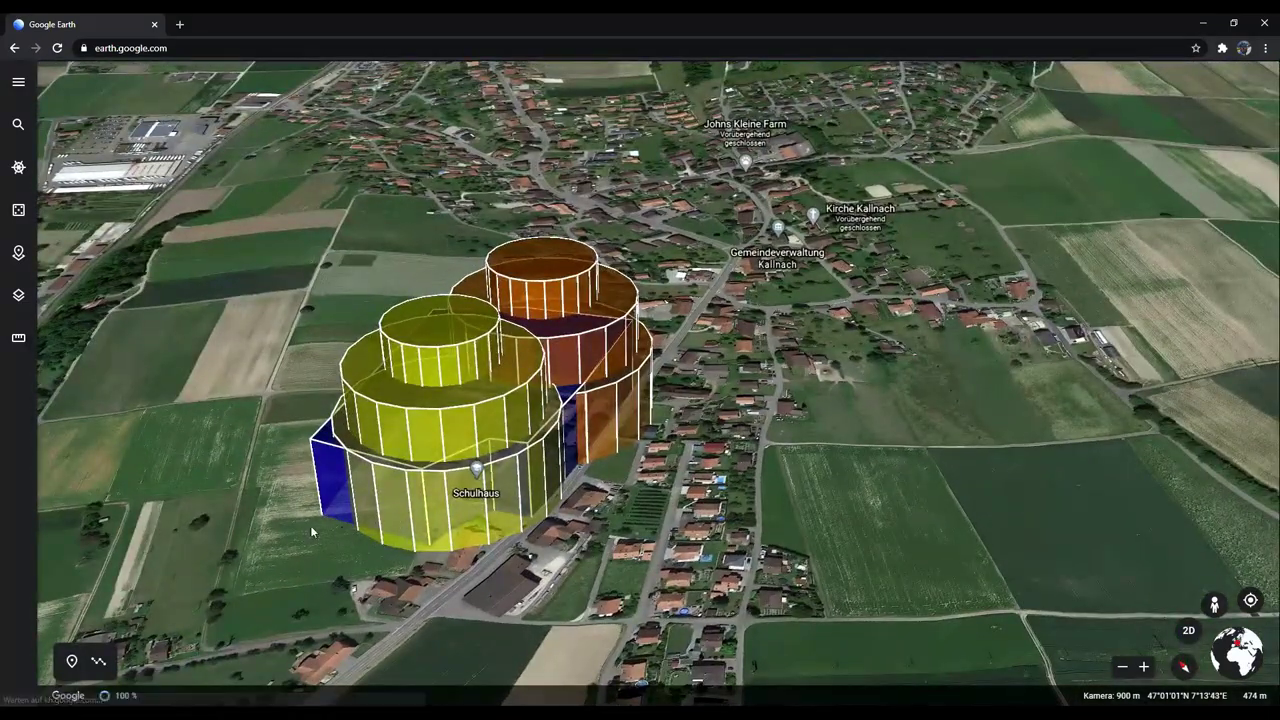
{"action": "left_click_drag", "start_coordinate": [310, 532], "coordinate": [337, 491]}
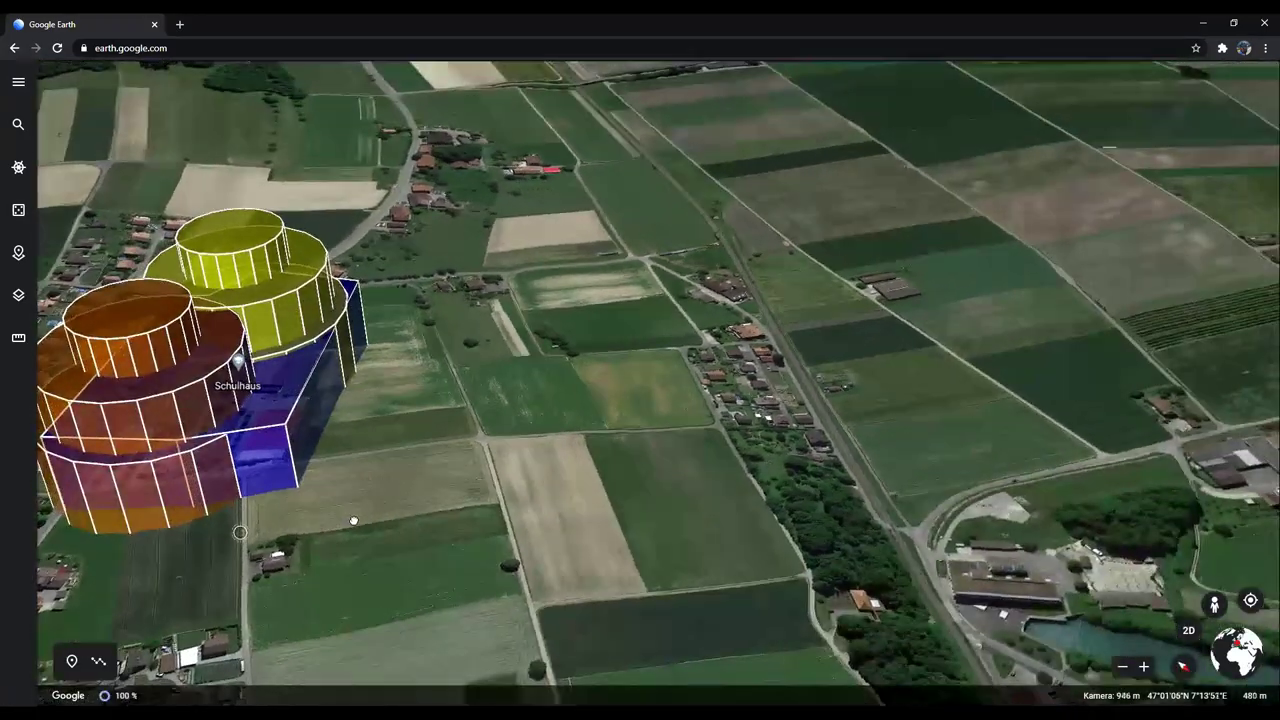
{"action": "left_click_drag", "start_coordinate": [248, 531], "coordinate": [590, 511]}
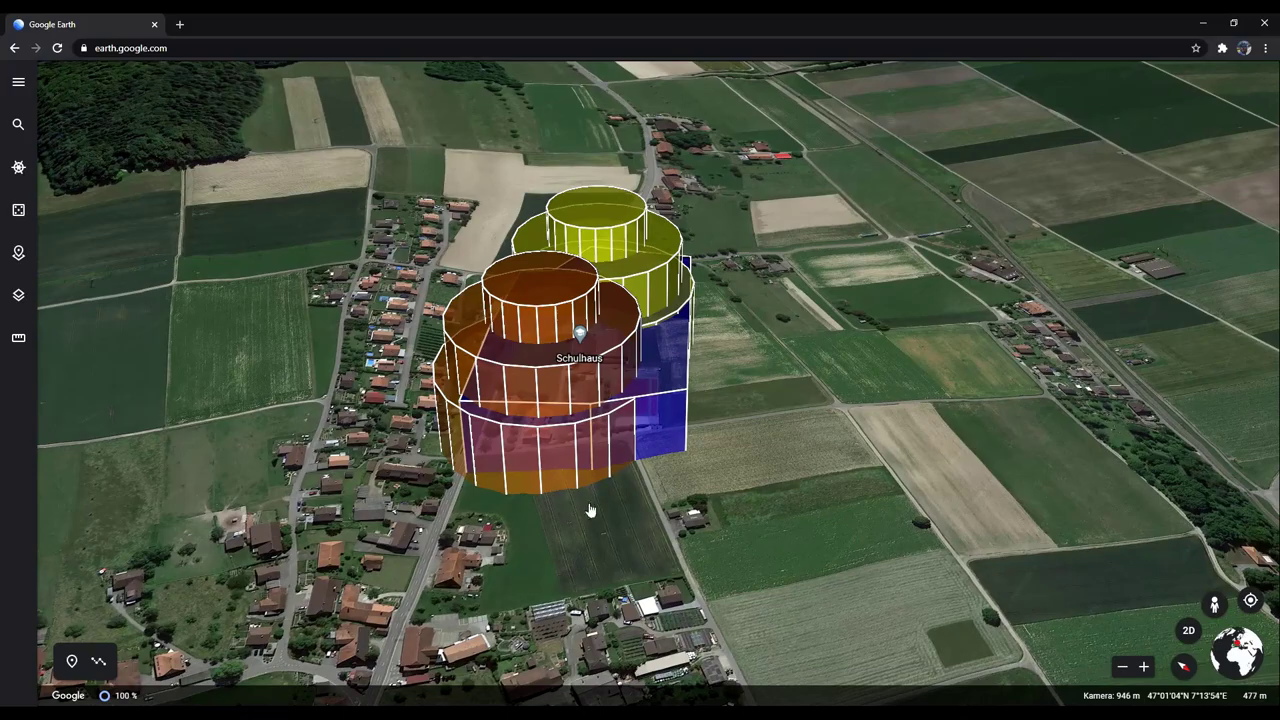